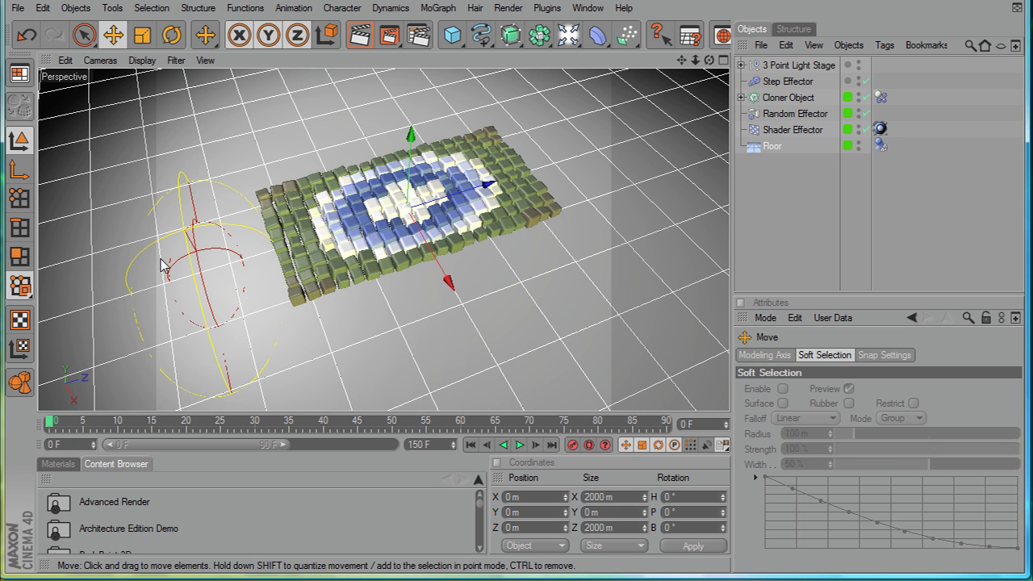
Step: Play the Cinema 4D cloner animation to watch the effector act on the cubes, and rewind to the start
left_click(521, 446)
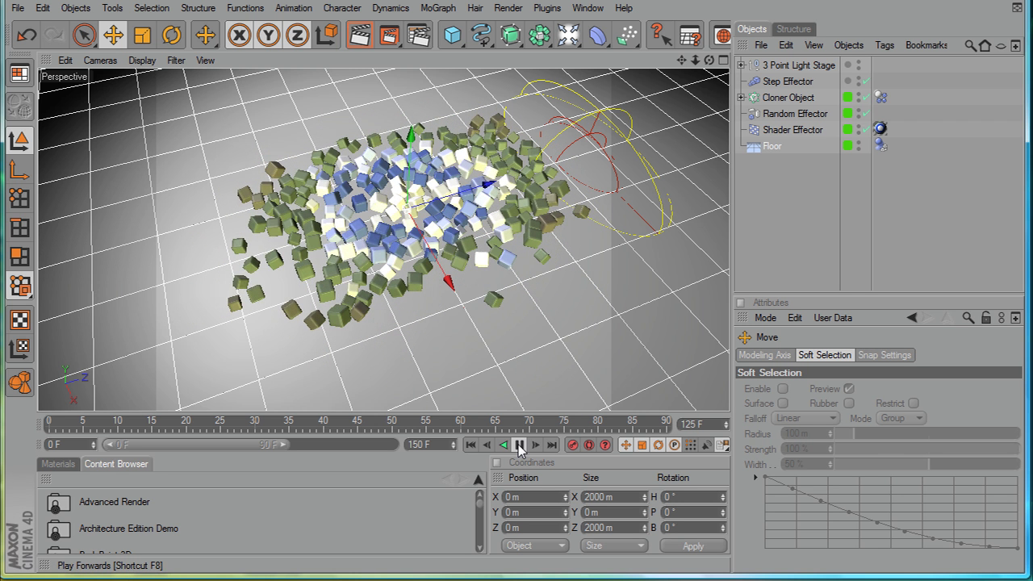
key("F8")
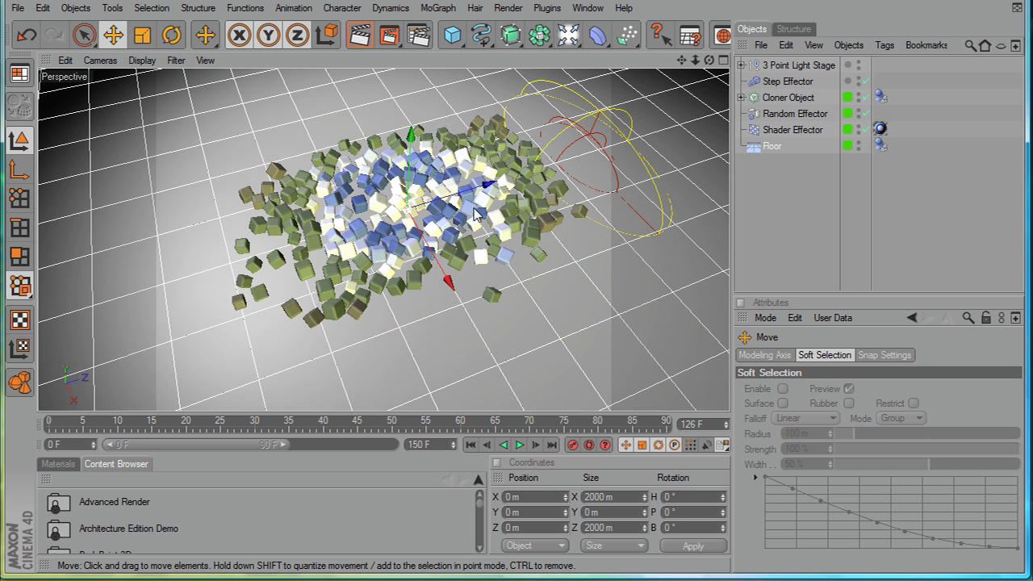
left_click(472, 444)
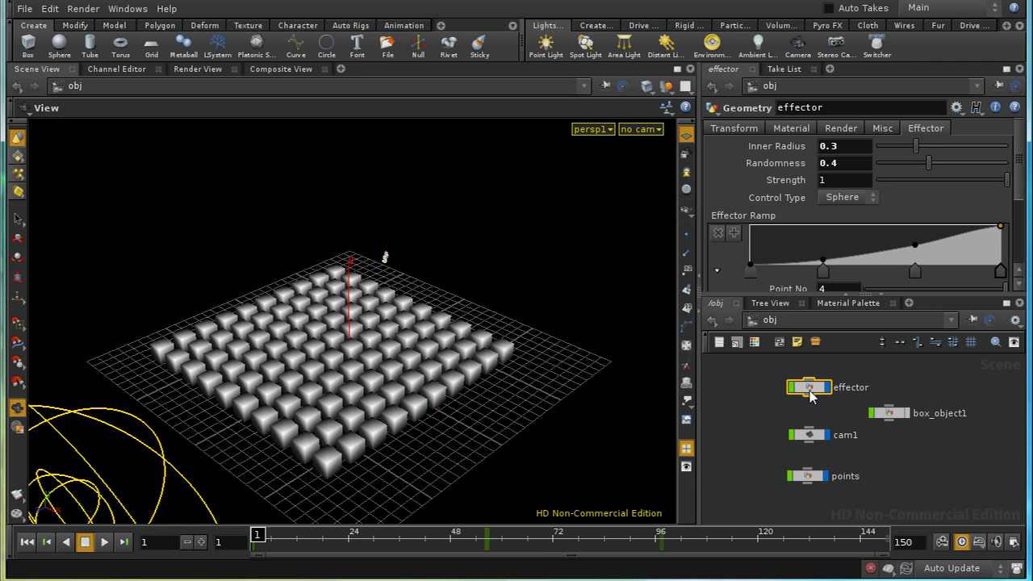
Step: Play the effector animation across the box grid and stop it at frame 90
middle_click_drag(759, 406, 757, 426)
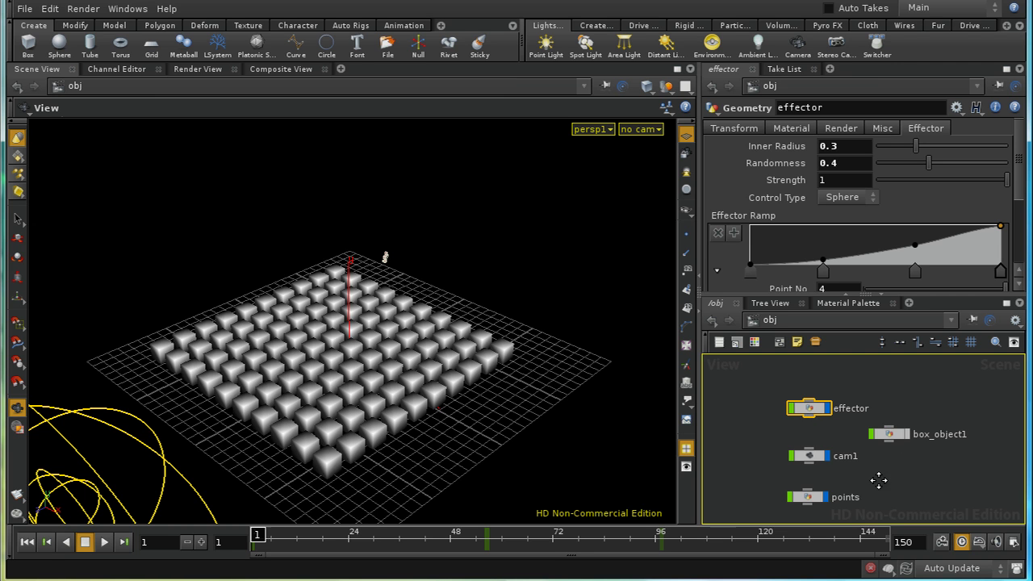
middle_click_drag(878, 480, 868, 450)
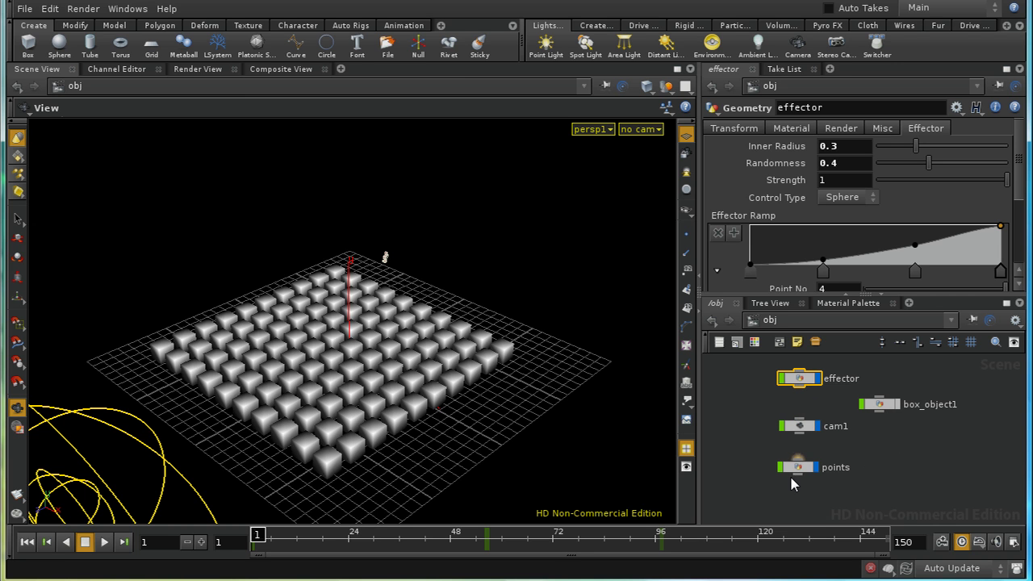
middle_click_drag(880, 484, 913, 501)
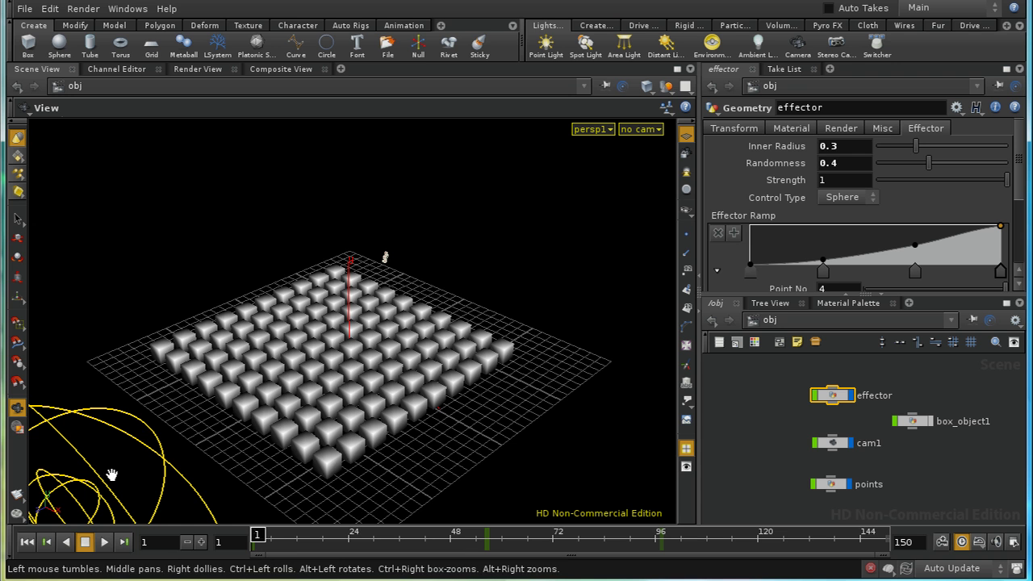
left_click(103, 546)
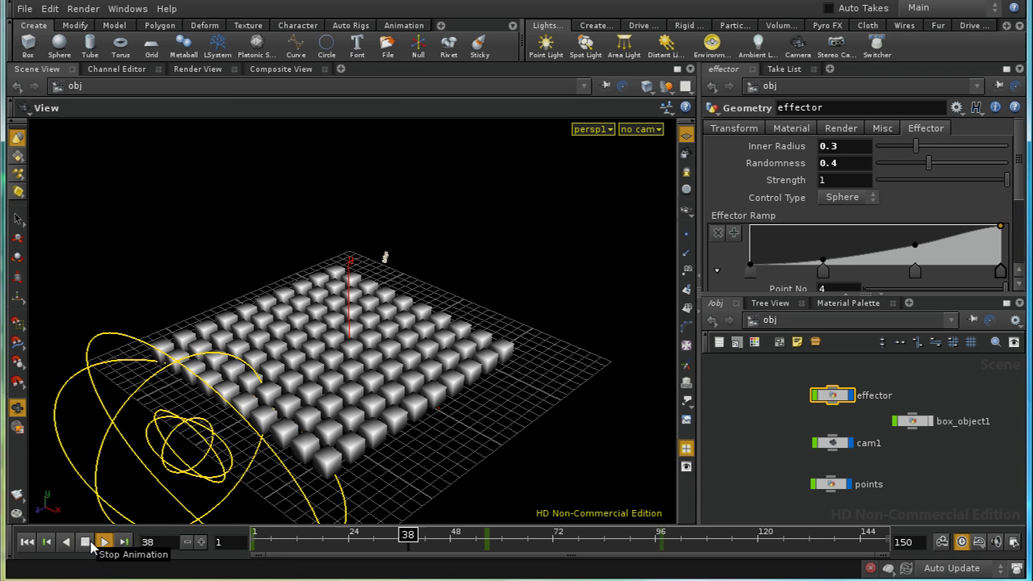
left_click(89, 544)
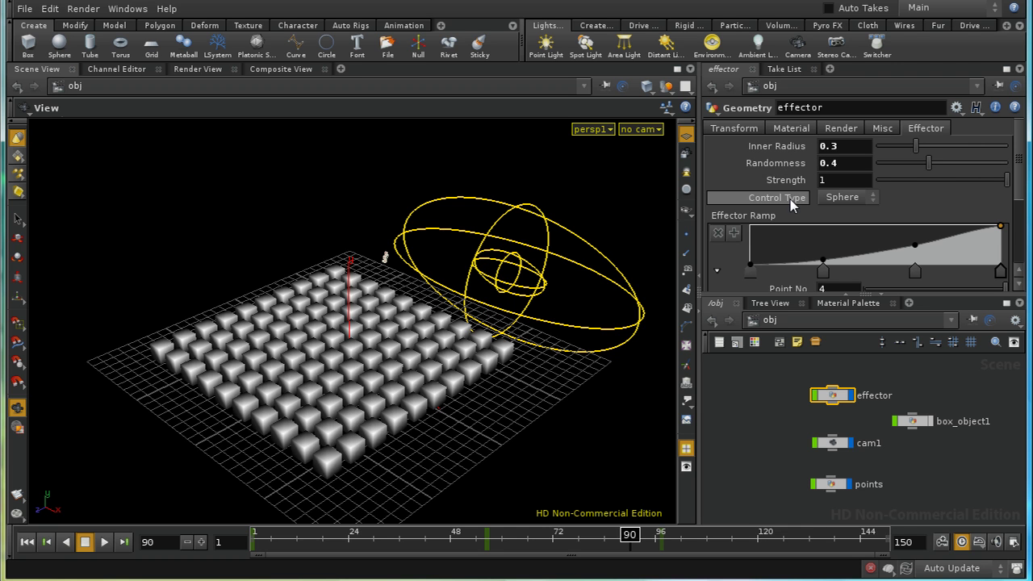
Step: Try the Box control type on the effector and return it to Sphere
left_click(860, 200)
left_click(835, 226)
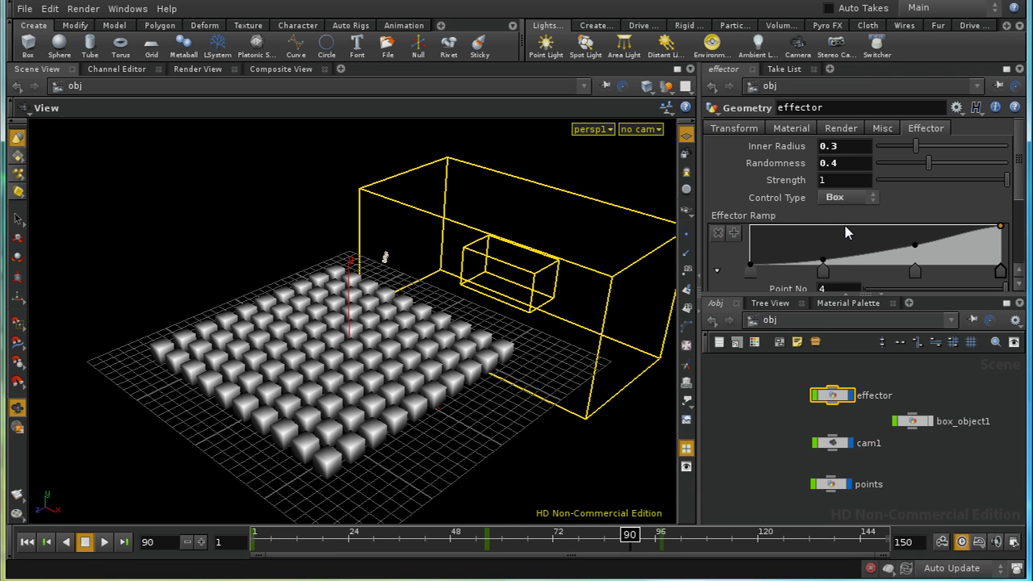
left_click(845, 199)
left_click(844, 214)
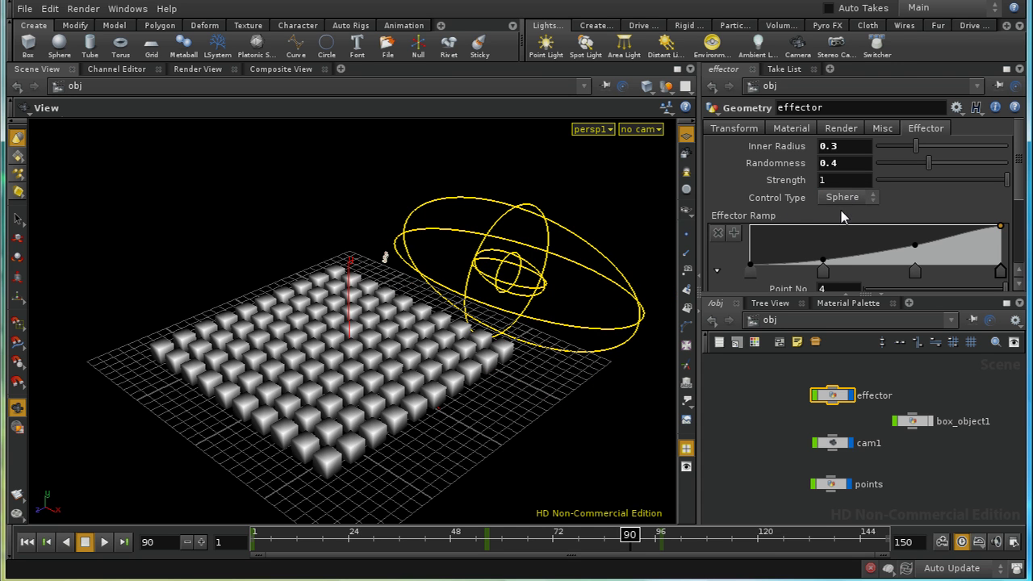
Step: Review the effector's ramp settings and enter its network to examine the small_sphere control's parameters
scroll(1021, 186, "down", 3)
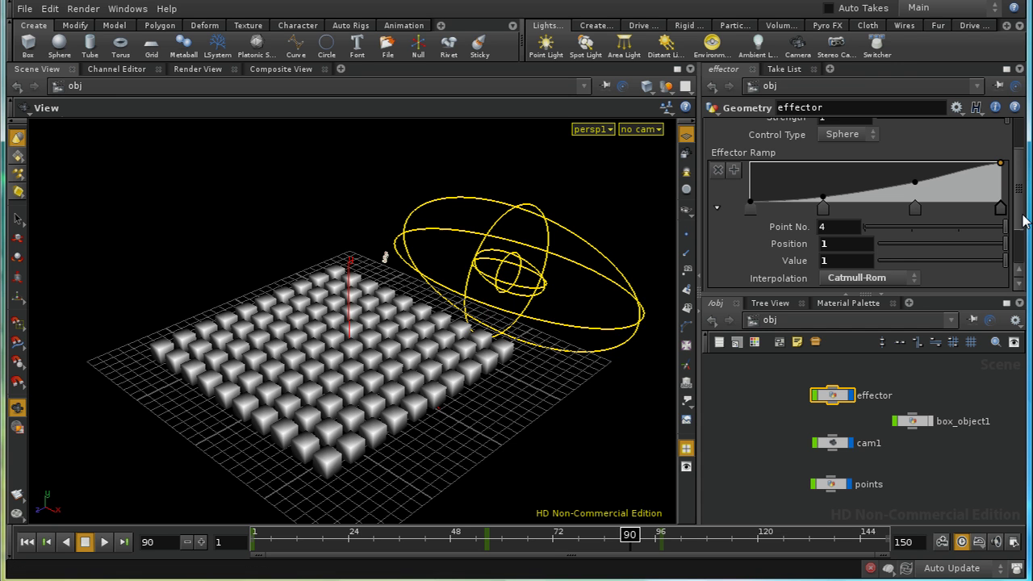
scroll(1009, 226, "up", 3)
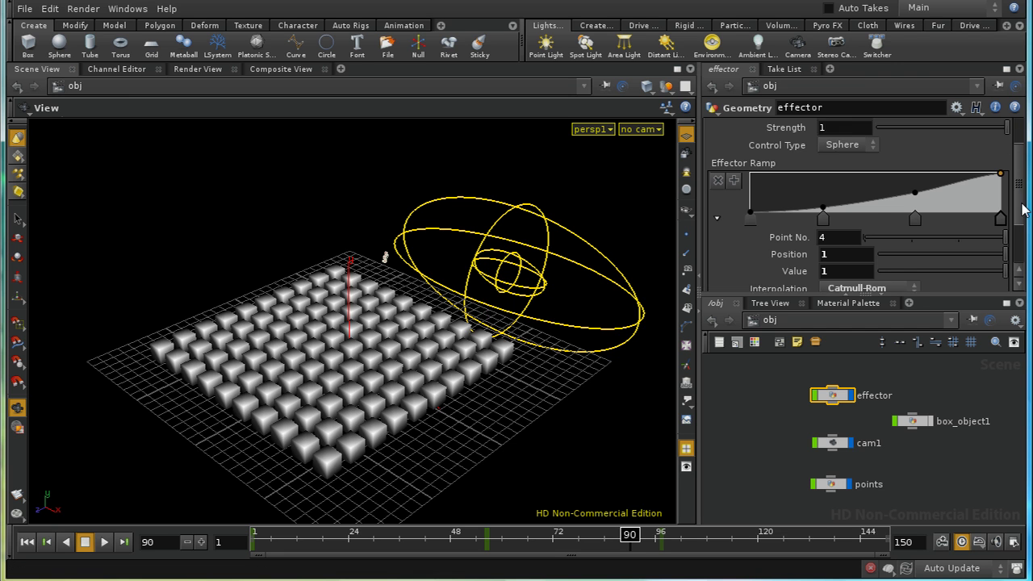
double_click(833, 395)
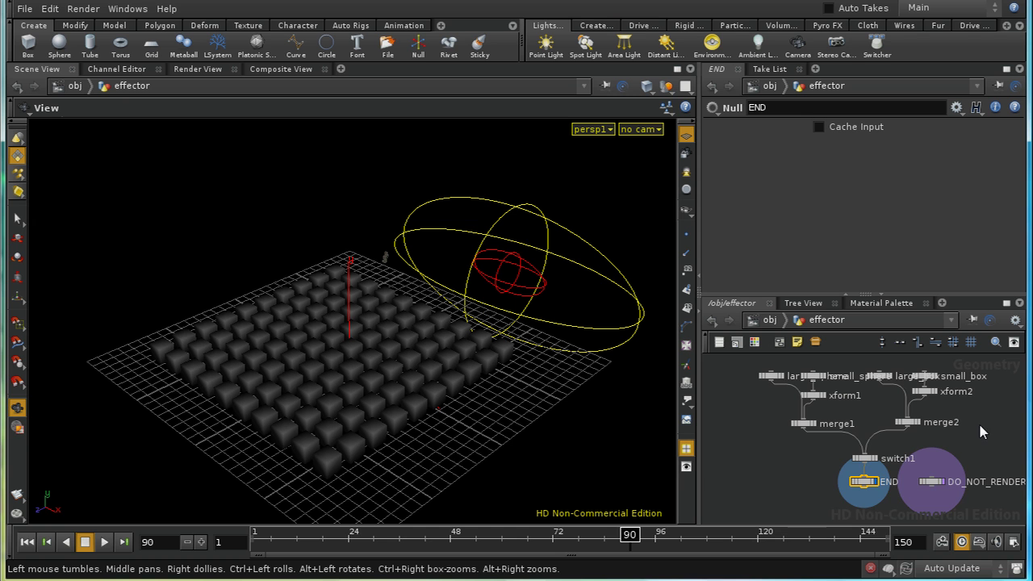
scroll(985, 427, "up", 5)
middle_click_drag(729, 416, 851, 450)
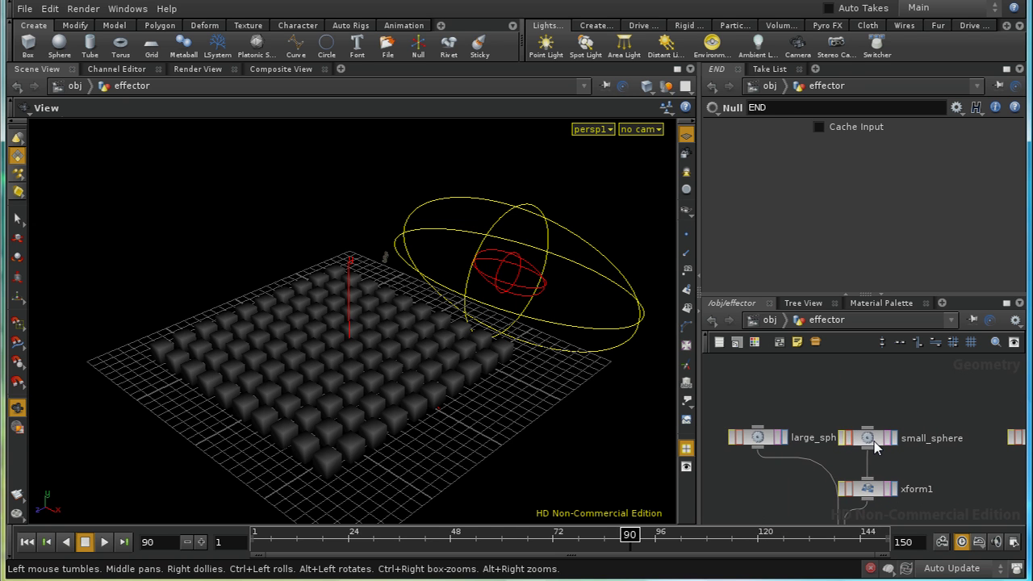
left_click(868, 441)
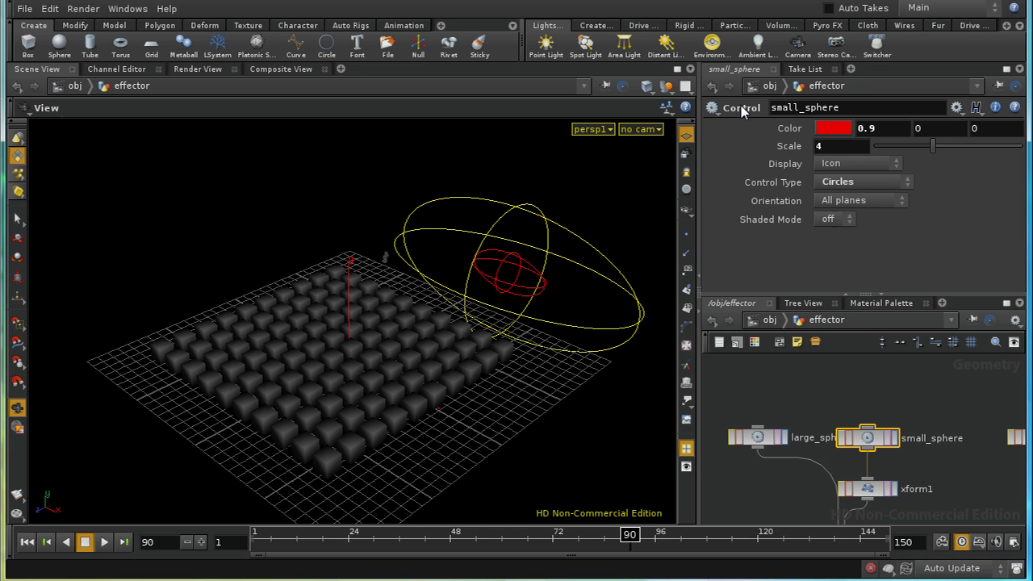
Step: Examine the expression that drives the Select Input parameter of the switch1 node
middle_click_drag(964, 478, 791, 460)
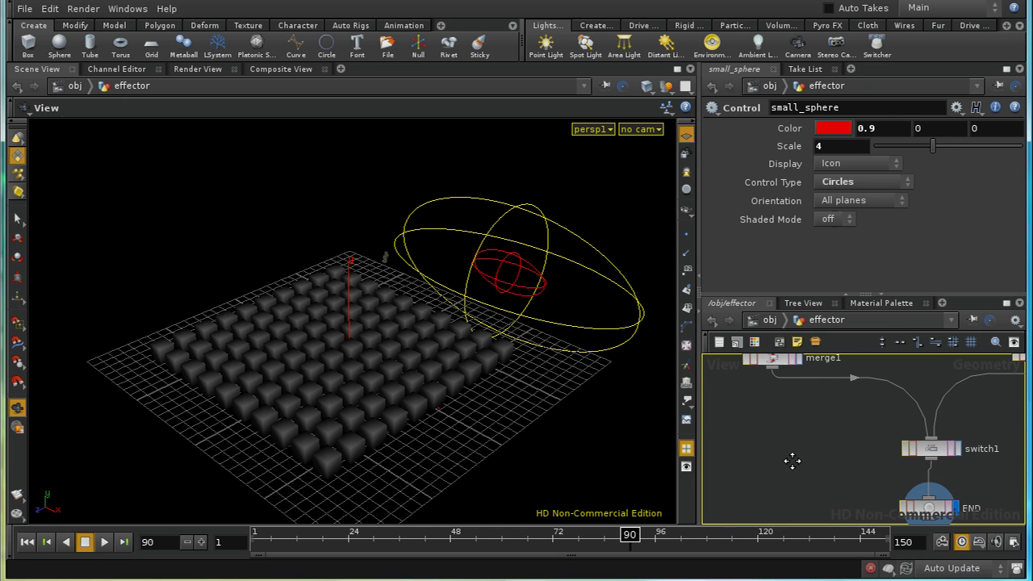
left_click(937, 454)
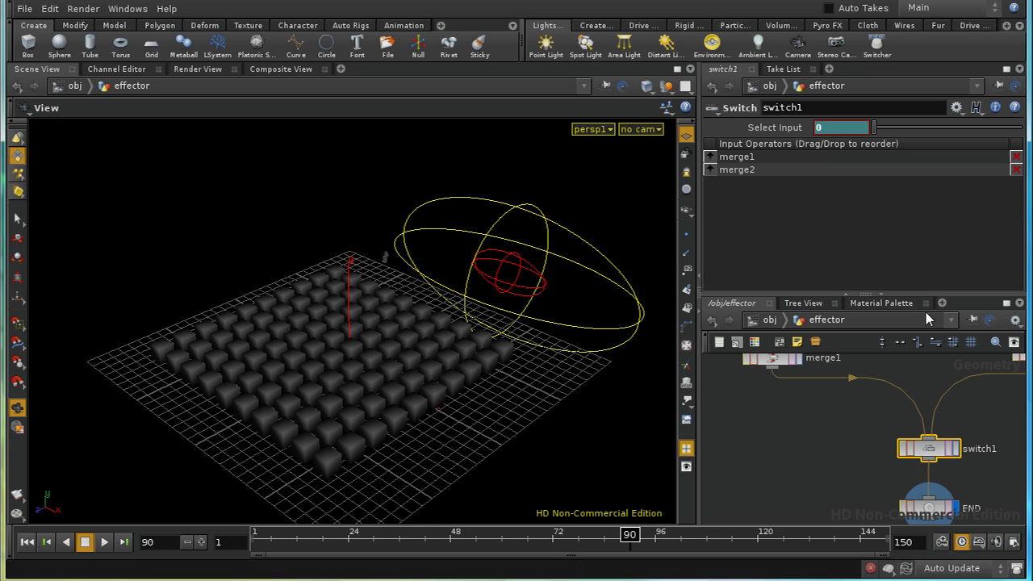
left_click(781, 129)
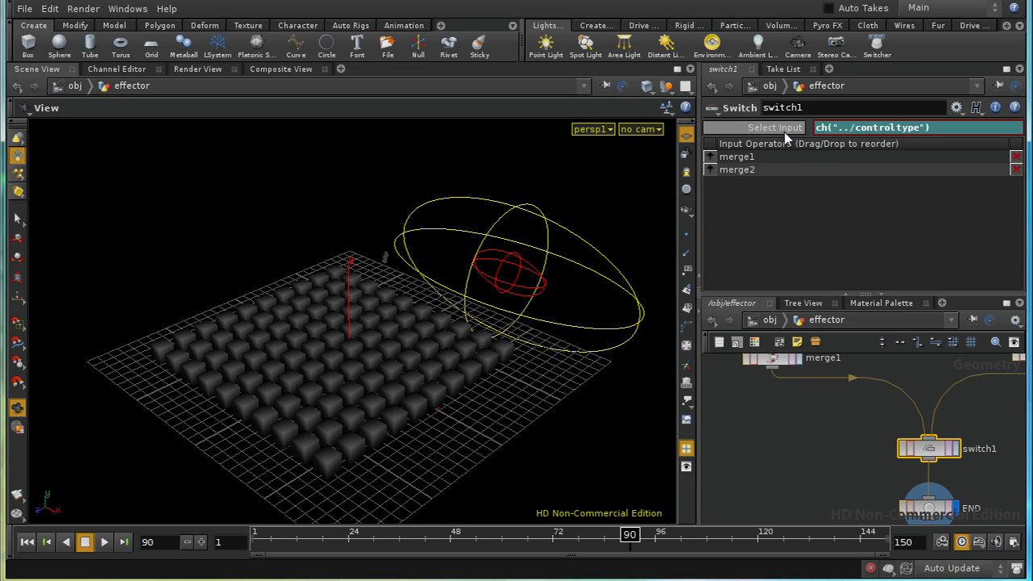
left_click(784, 130)
Step: Examine the large_sphere control's parameters and look through the effector network as far as the DO_NOT_RENDER null
middle_click_drag(811, 428, 781, 419)
middle_click_drag(973, 425, 1000, 491)
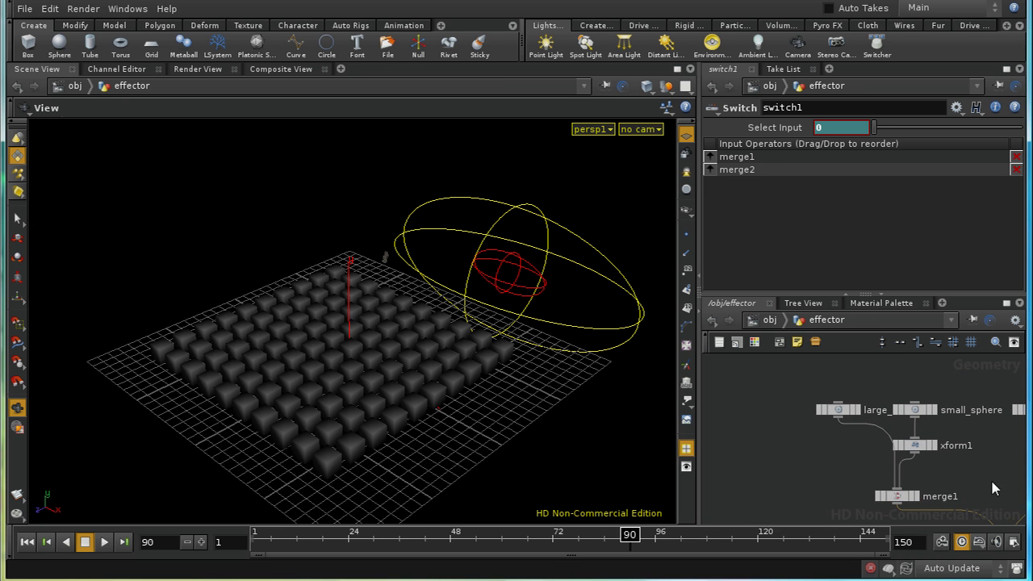
middle_click_drag(820, 491, 773, 427)
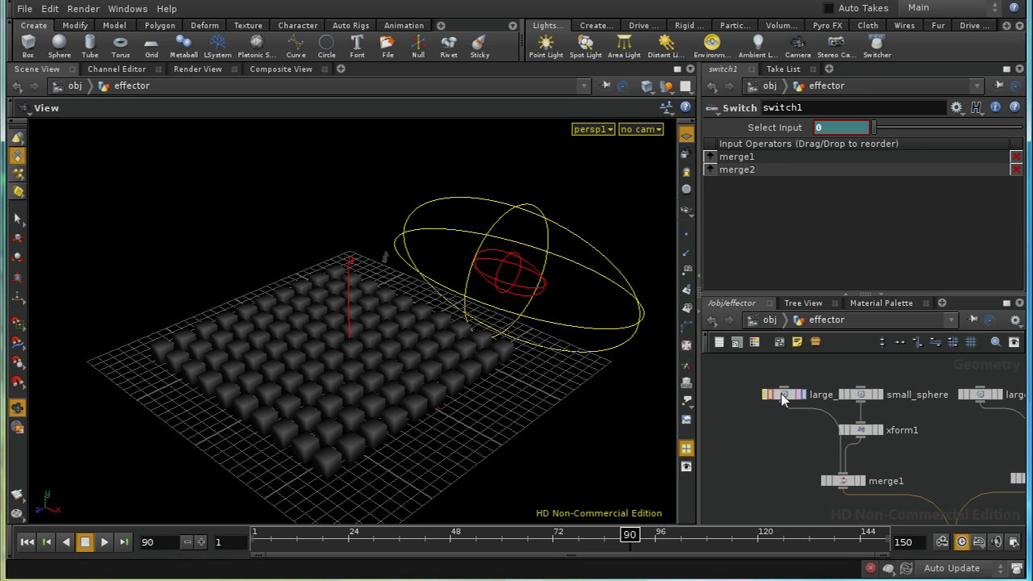
left_click(783, 395)
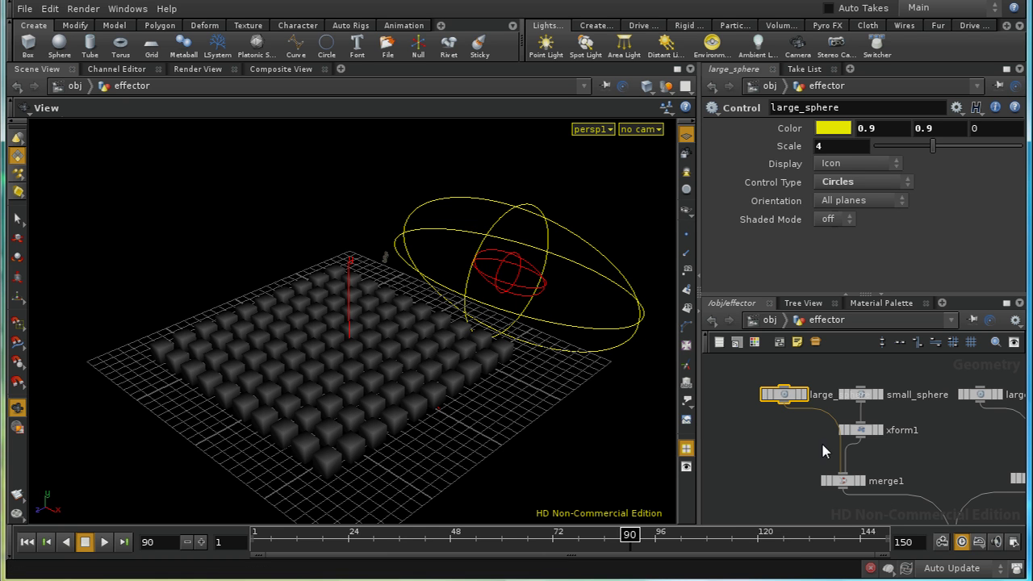
middle_click_drag(978, 455, 773, 446)
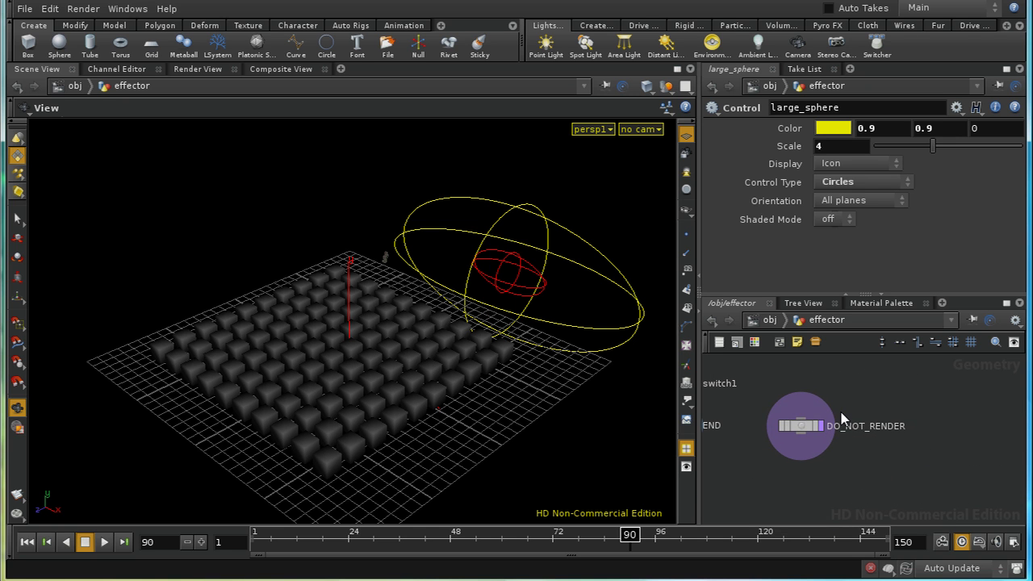
middle_click_drag(747, 401, 805, 433)
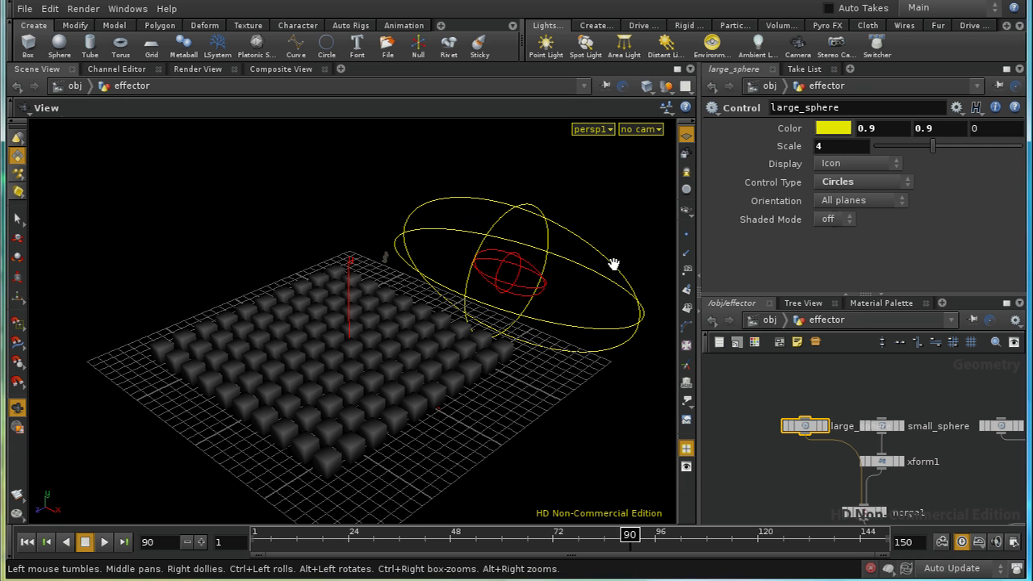
Step: Review the viewport shading modes and large_sphere's control types, keeping Smooth Shaded and Circles
left_click(647, 86)
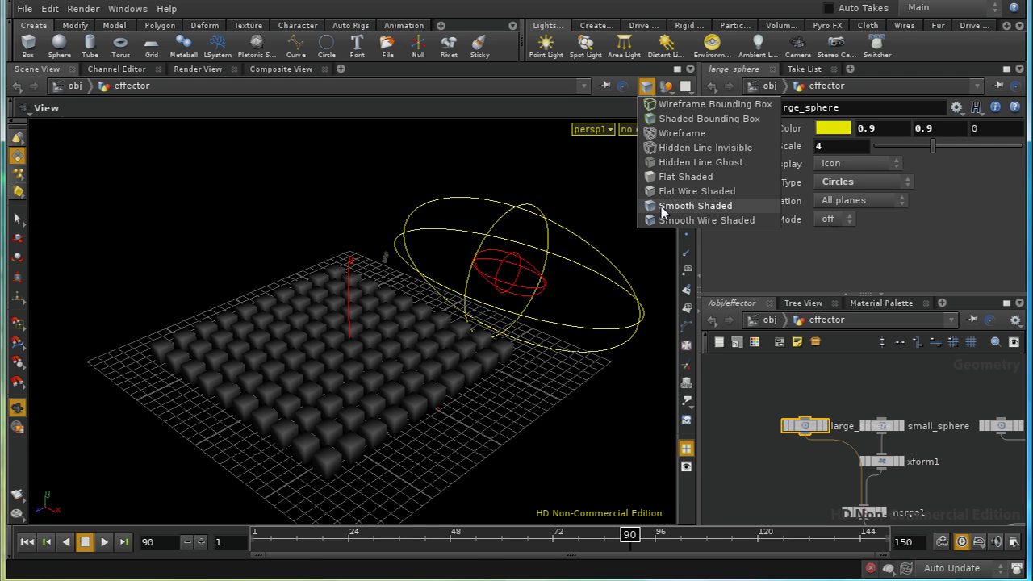
left_click(662, 205)
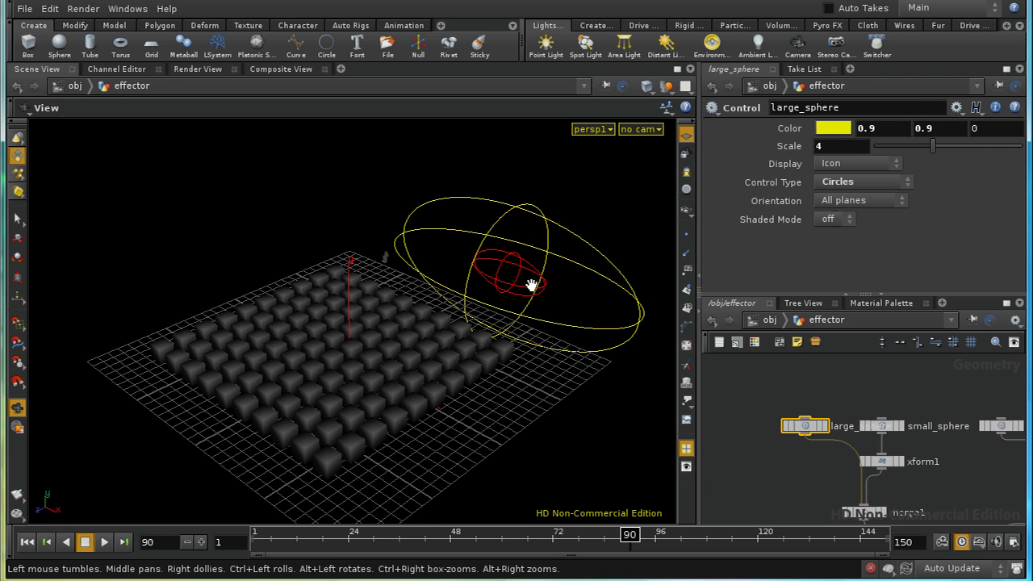
left_click(892, 184)
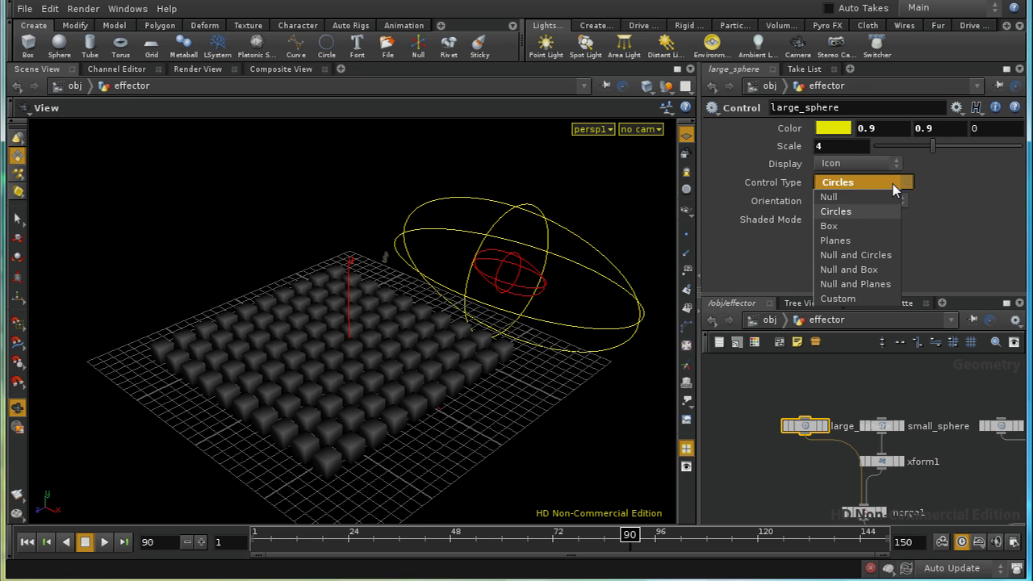
left_click(839, 212)
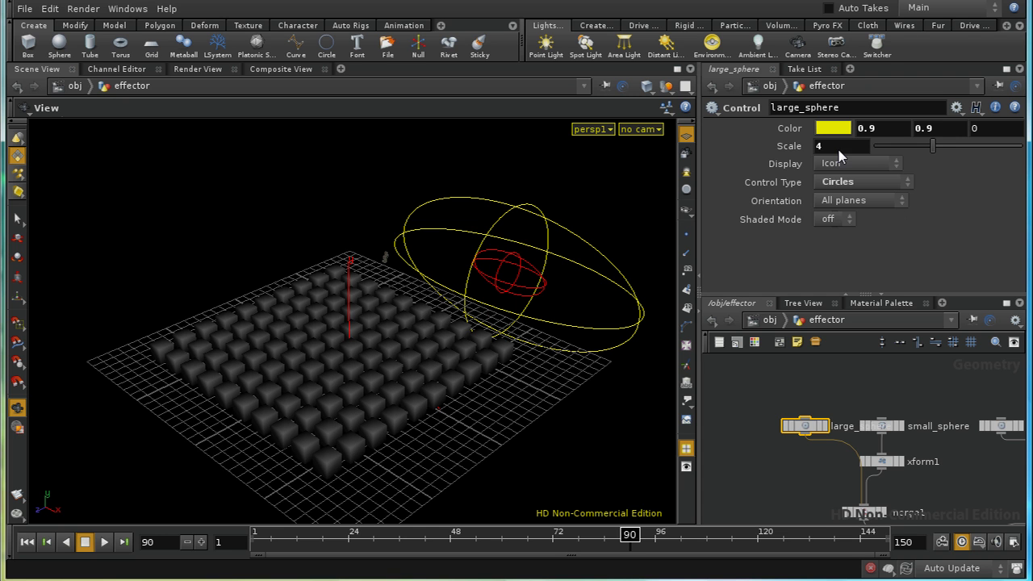
middle_click_drag(857, 400, 779, 368)
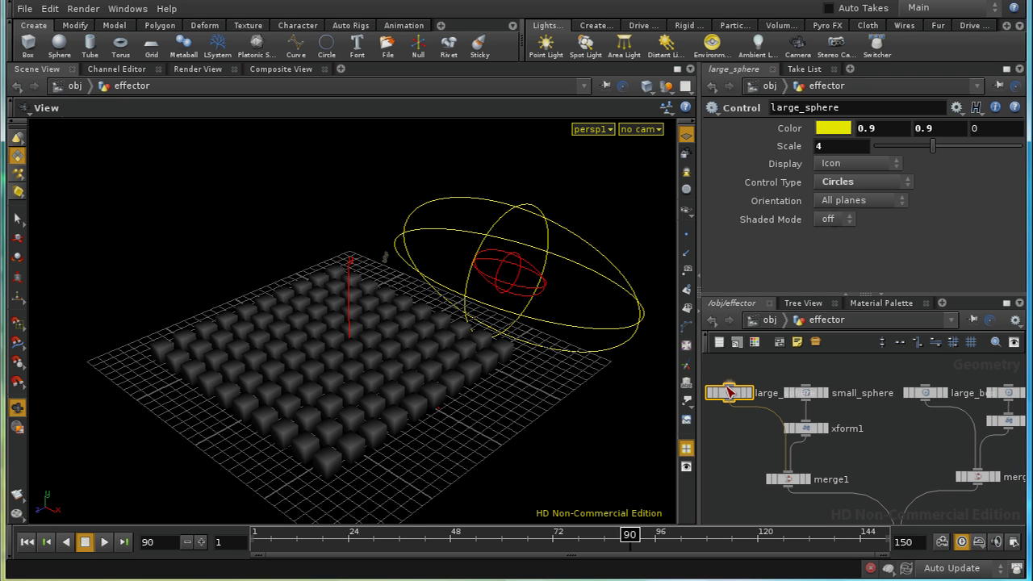
middle_click_drag(863, 460, 792, 463)
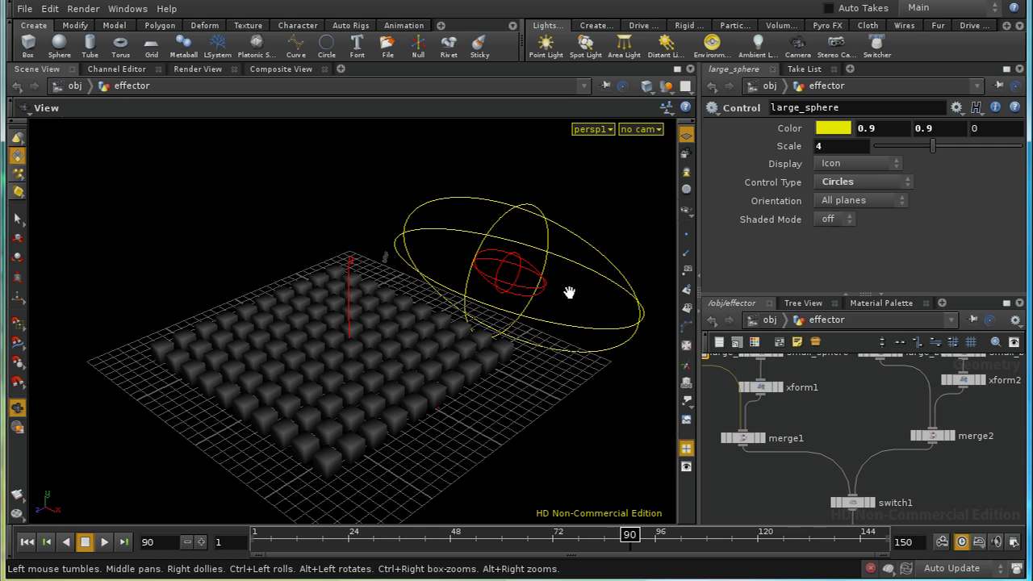
Step: Return to the object level and set the effector's inner radius to 0.257 and its scale to 7.51967, 3.86711, 3.86711
left_click(770, 322)
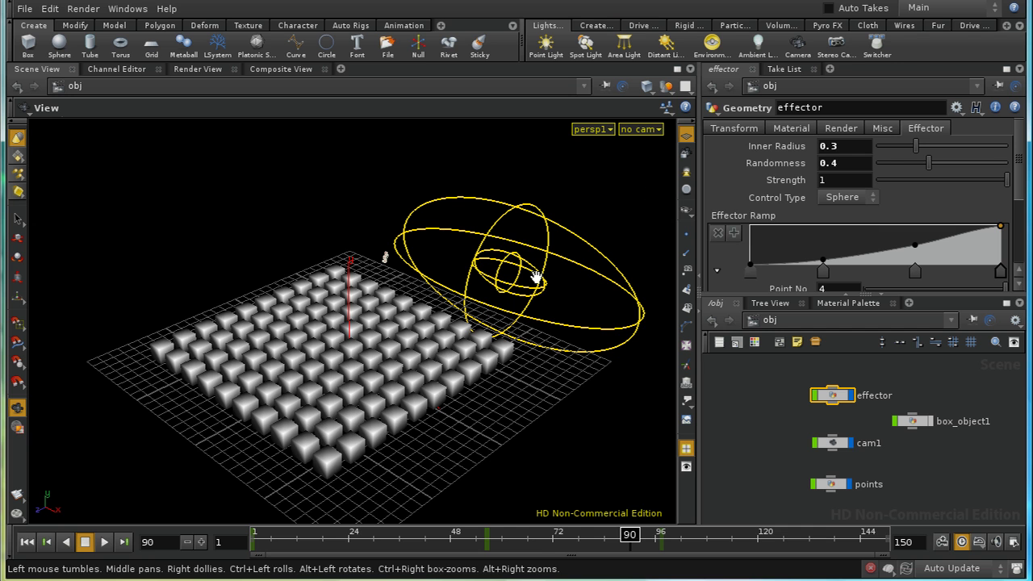
mouse_move(917, 152)
left_mouse_down()
mouse_move(962, 153)
mouse_move(912, 156)
left_mouse_up()
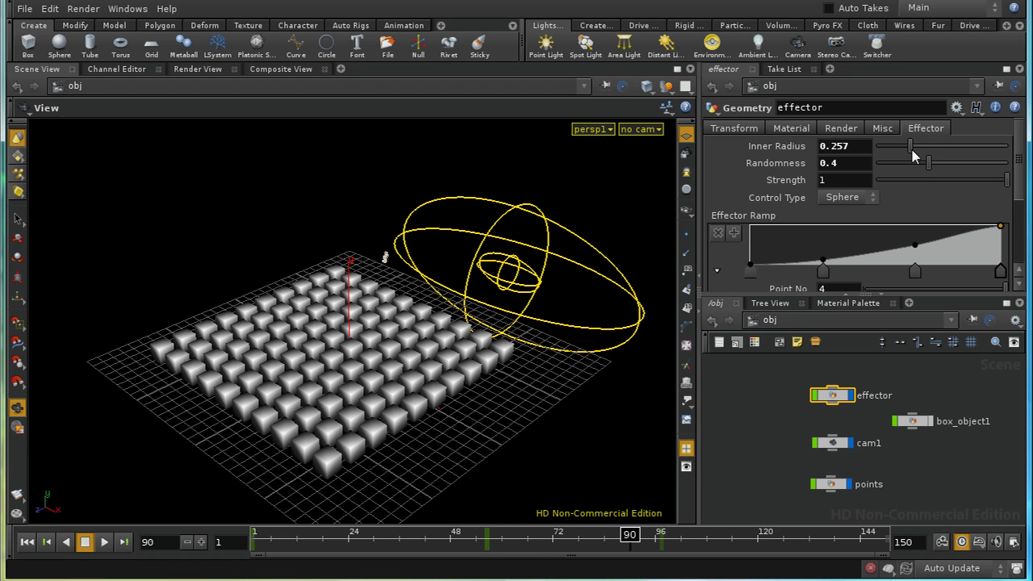
left_click(734, 128)
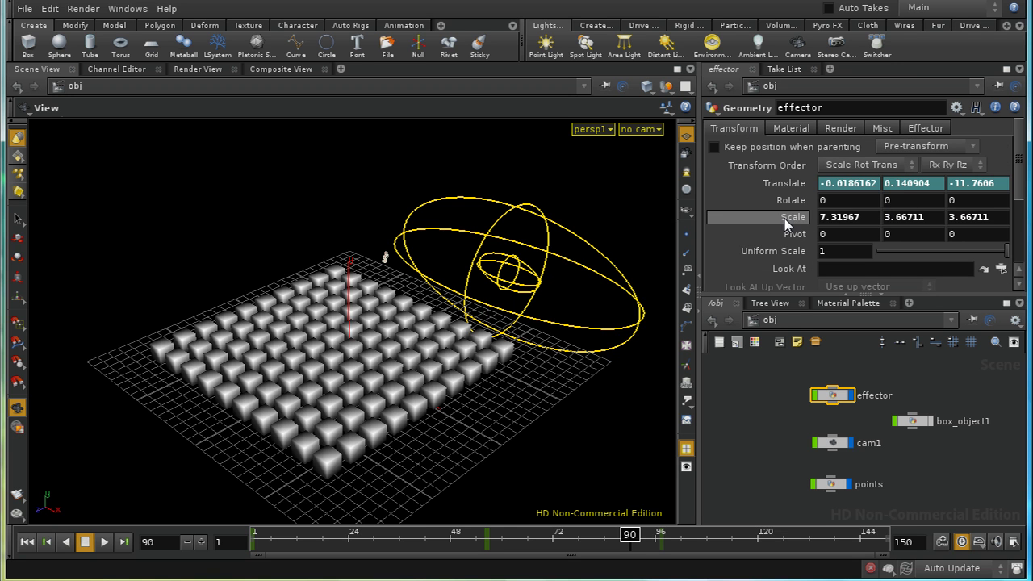
middle_click_drag(788, 220, 817, 234)
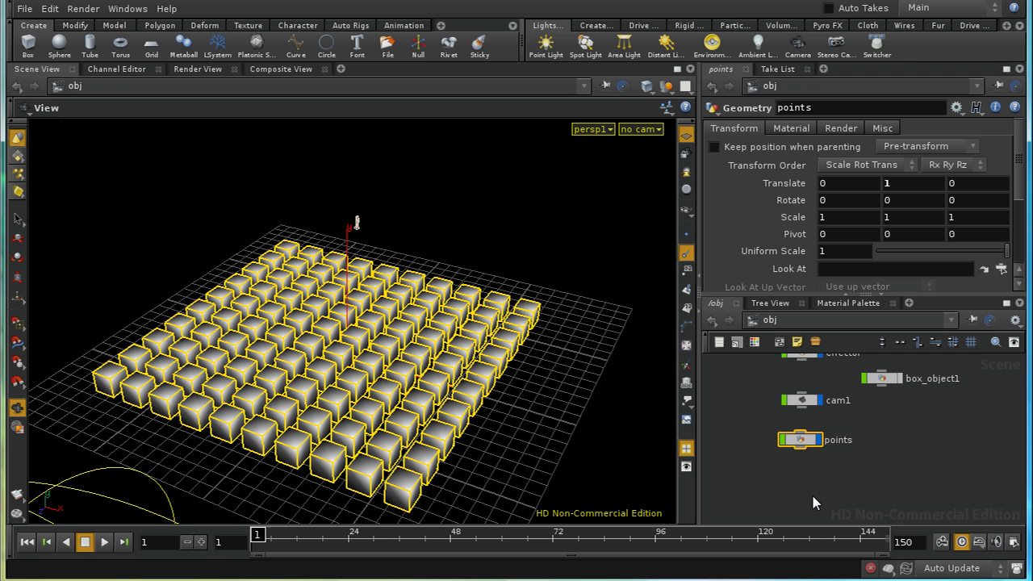
Step: Enter the points object's network and bring its grid1 and point1 nodes into close view
left_click(813, 501)
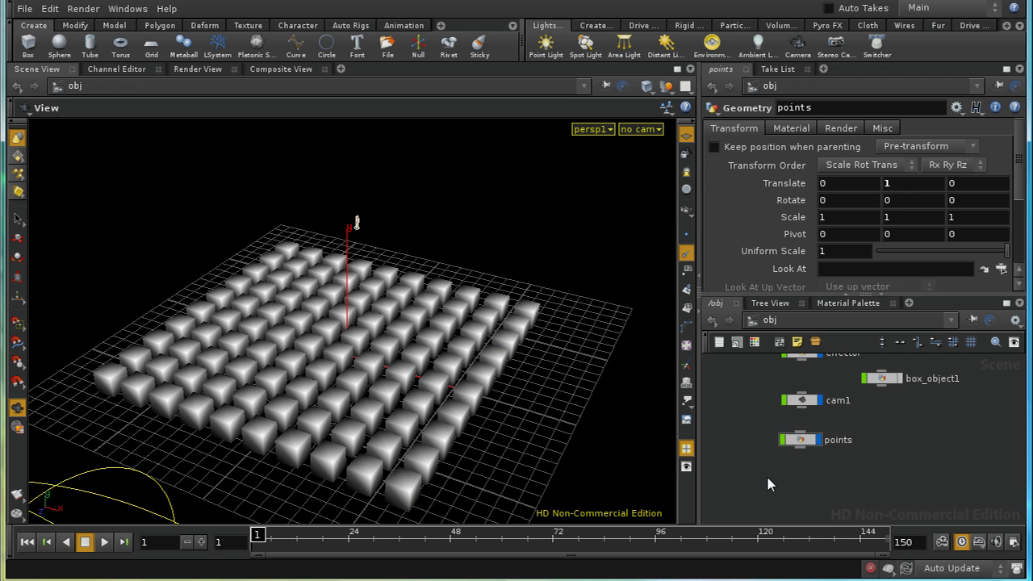
double_click(804, 443)
scroll(913, 473, "up", 5)
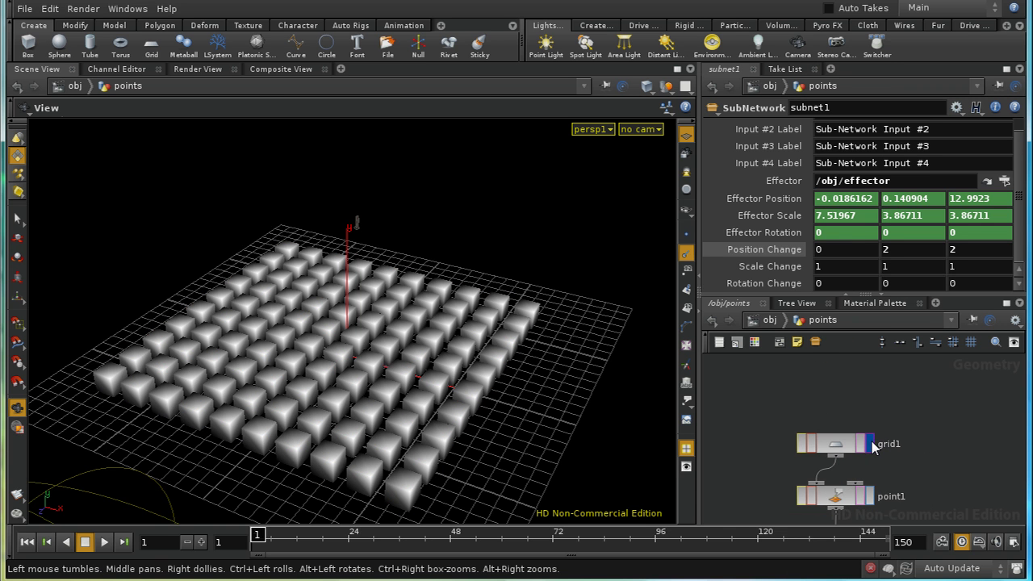
Step: Display the grid1, point1 and add1 nodes in turn and examine each one's parameters
left_click(869, 443)
left_click(840, 450)
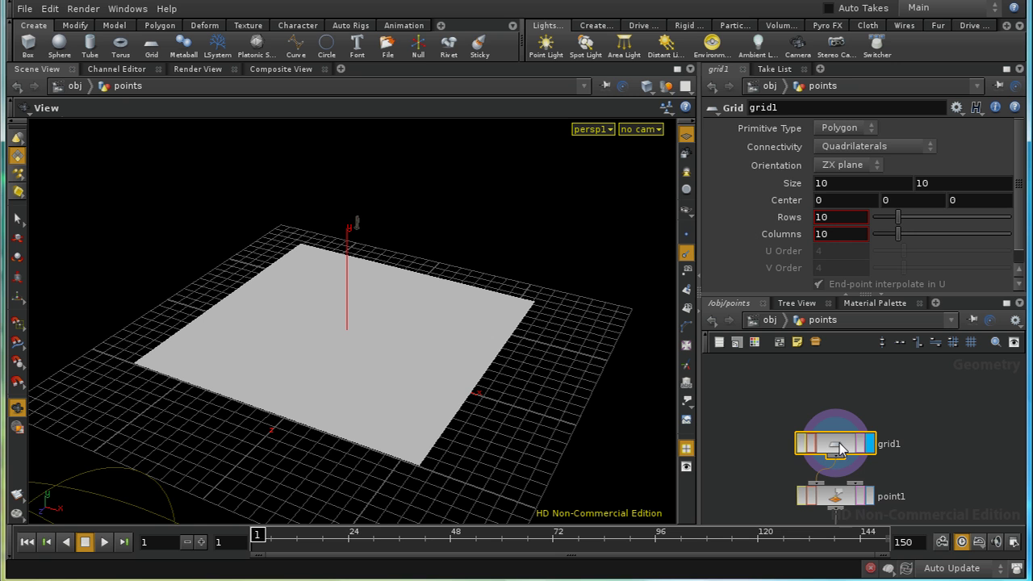
left_click(844, 495)
left_click(869, 496)
scroll(913, 422, "down", 3)
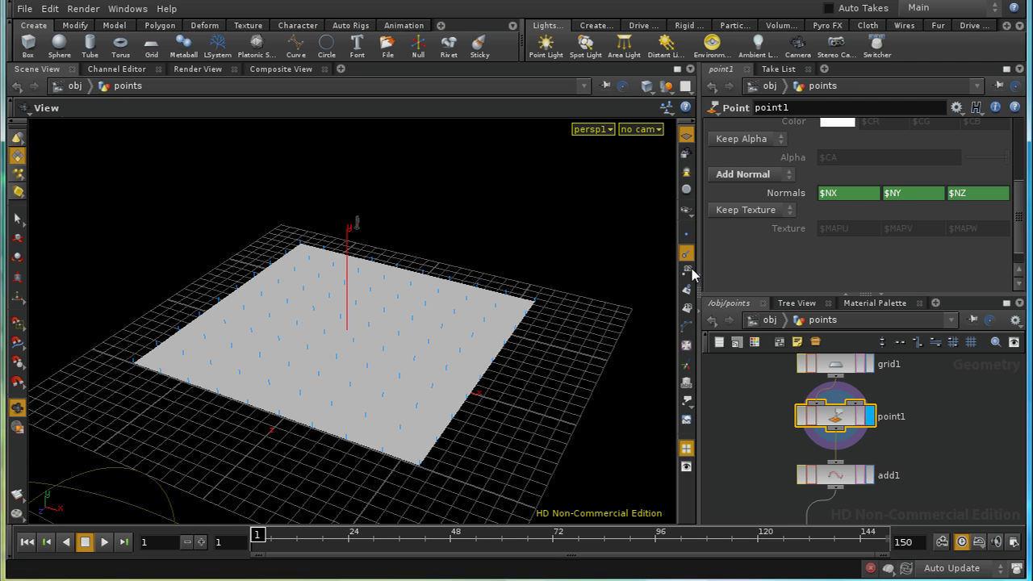
left_click(846, 482)
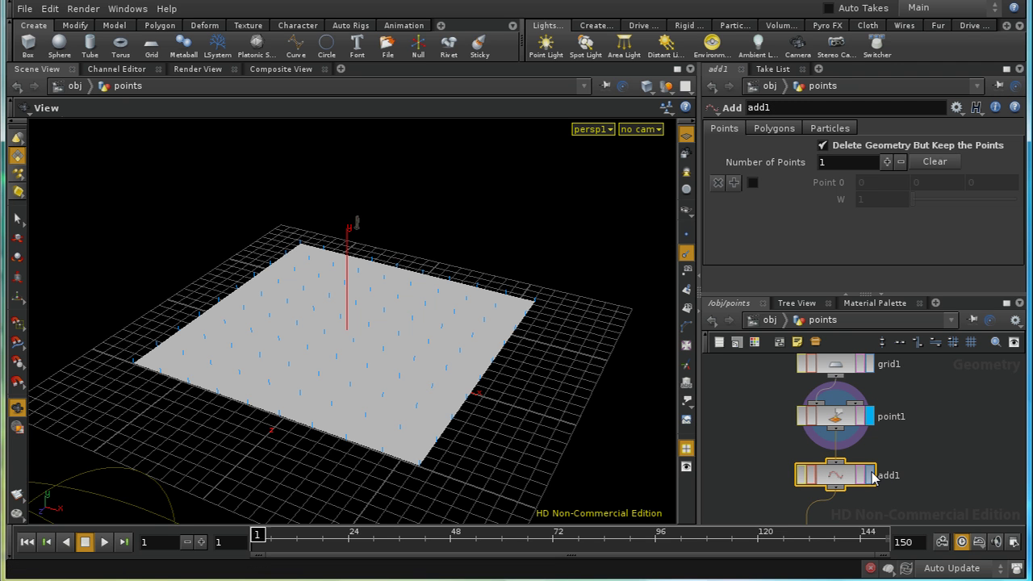
left_click(870, 476)
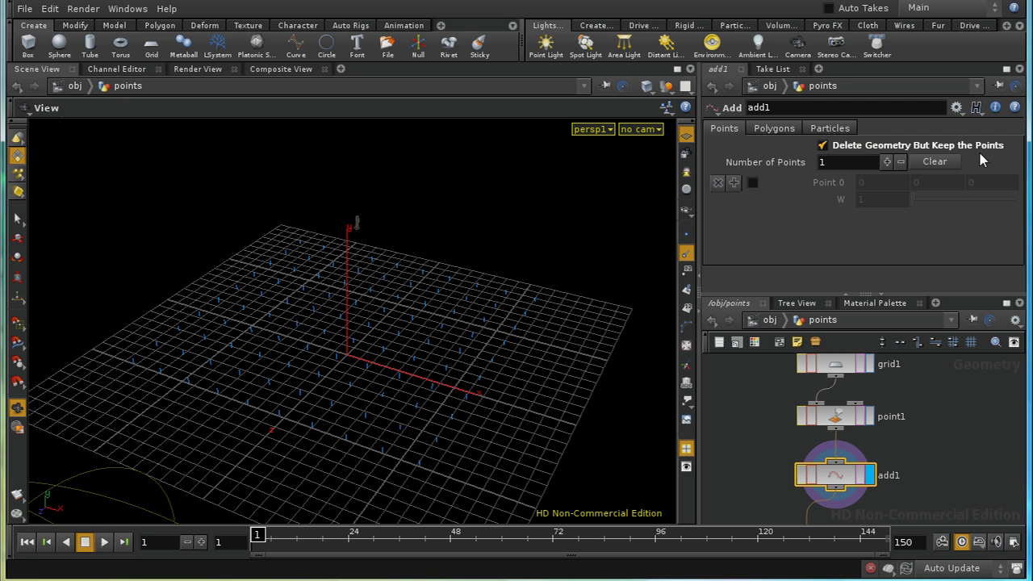
Step: Follow the chain below add1 through subnet1 and the POINTS_OUT null, looking at their parameters
middle_click_drag(926, 510, 920, 389)
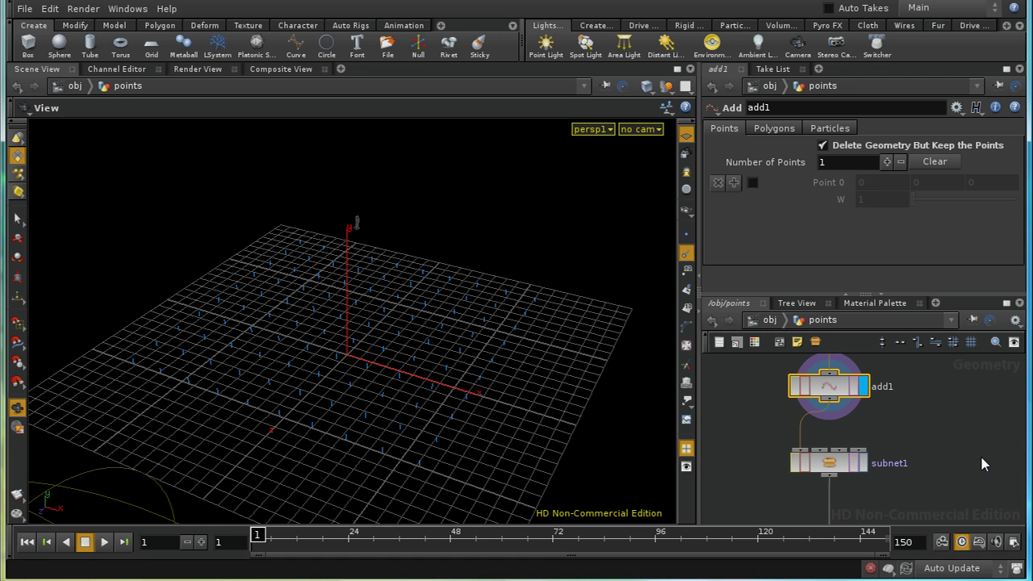
key("Down")
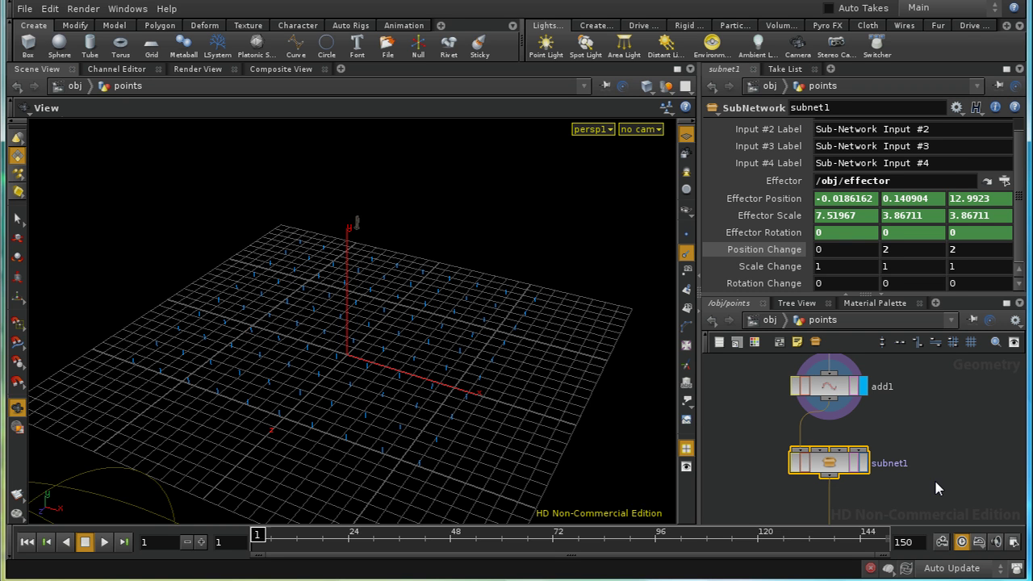
middle_click_drag(933, 480, 931, 448)
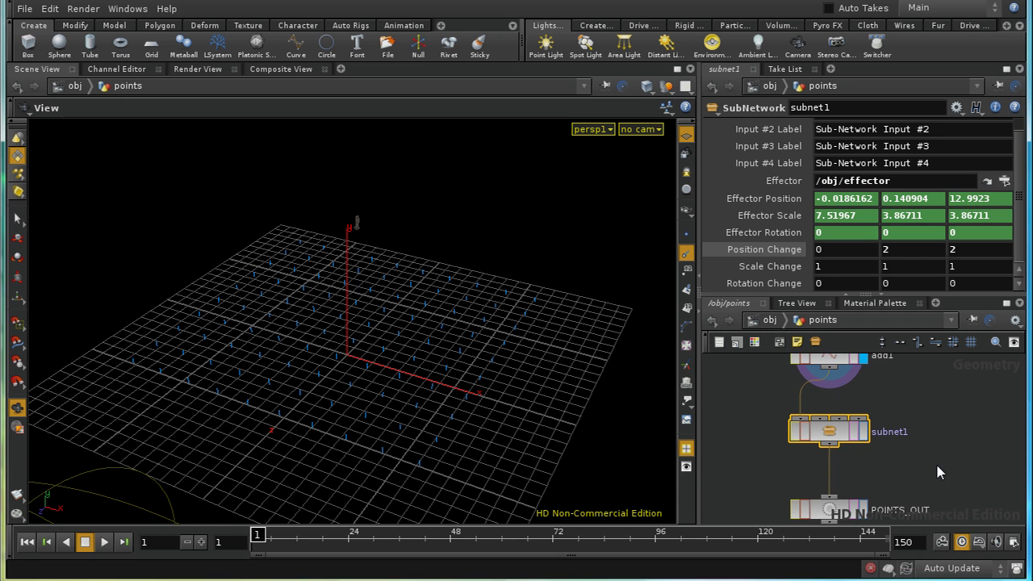
key("Down")
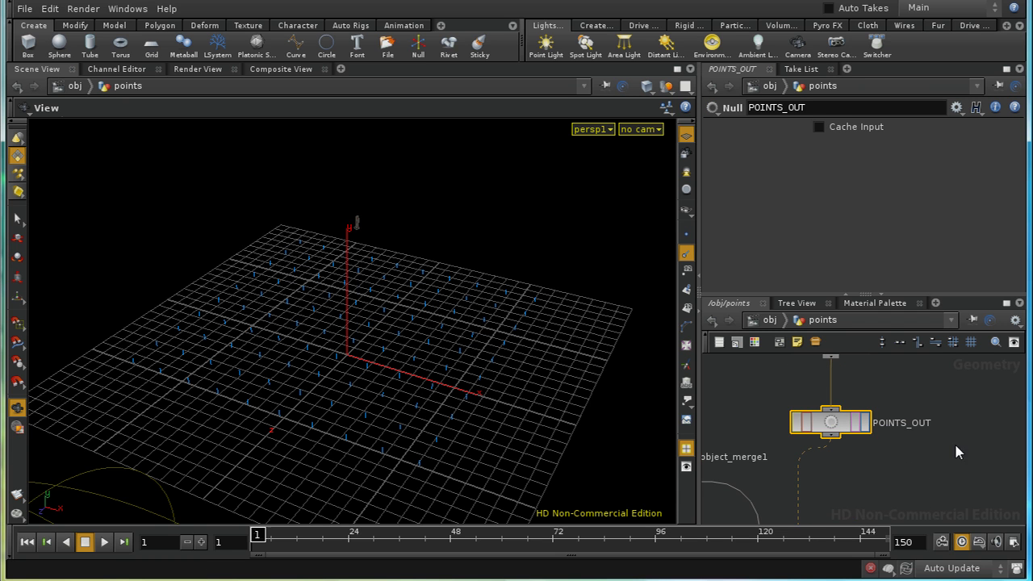
middle_click_drag(910, 477, 945, 468)
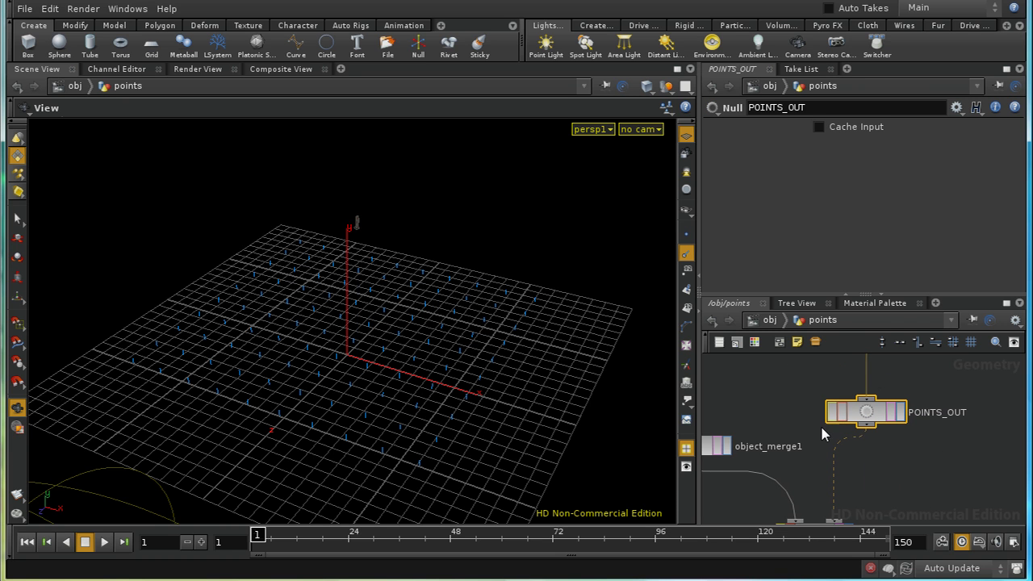
middle_click_drag(869, 391, 883, 411)
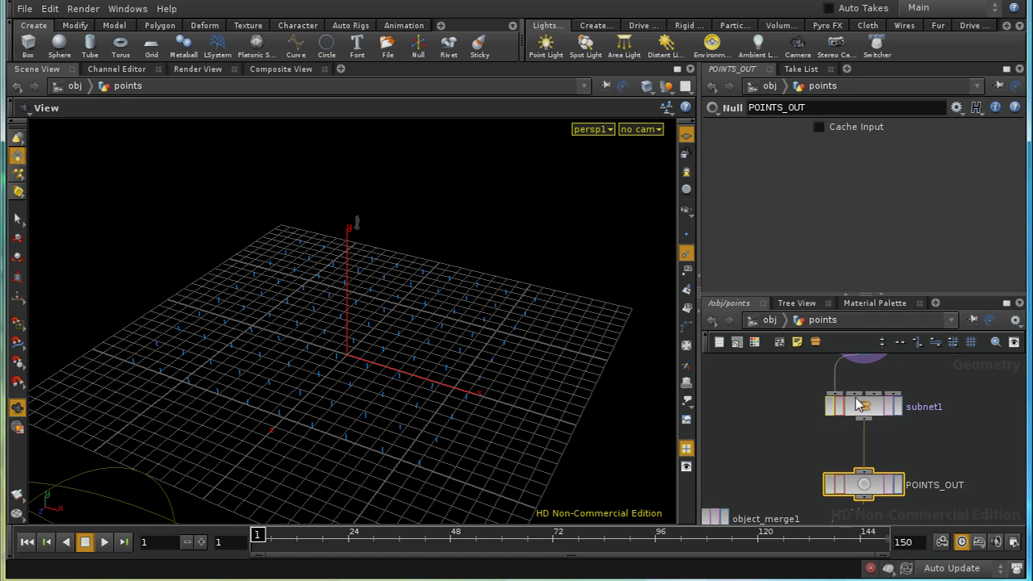
scroll(925, 451, "down", 3)
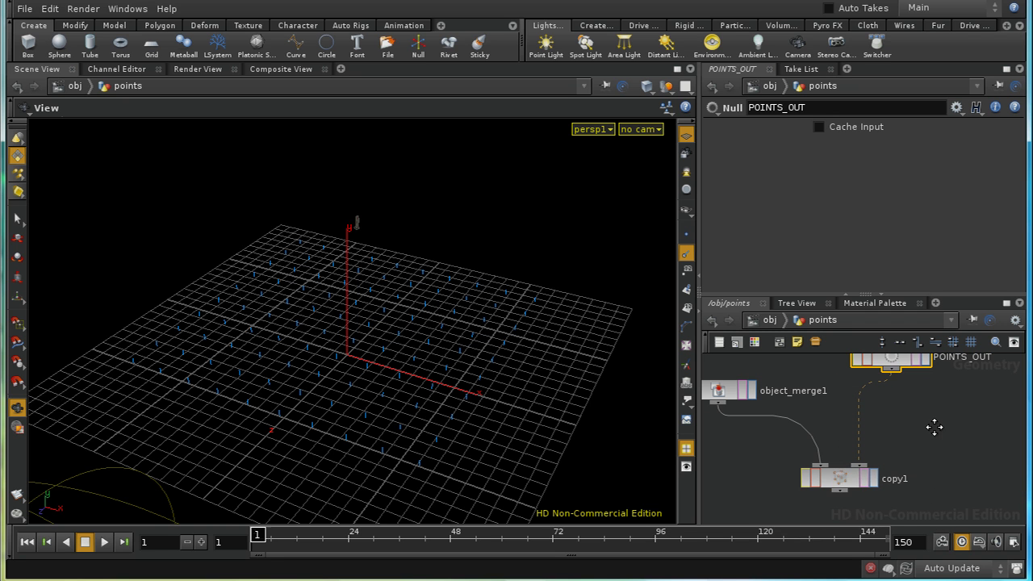
Step: Examine the copy1 node with its object_merge1 input and make copy1 the displayed node
left_click(839, 477)
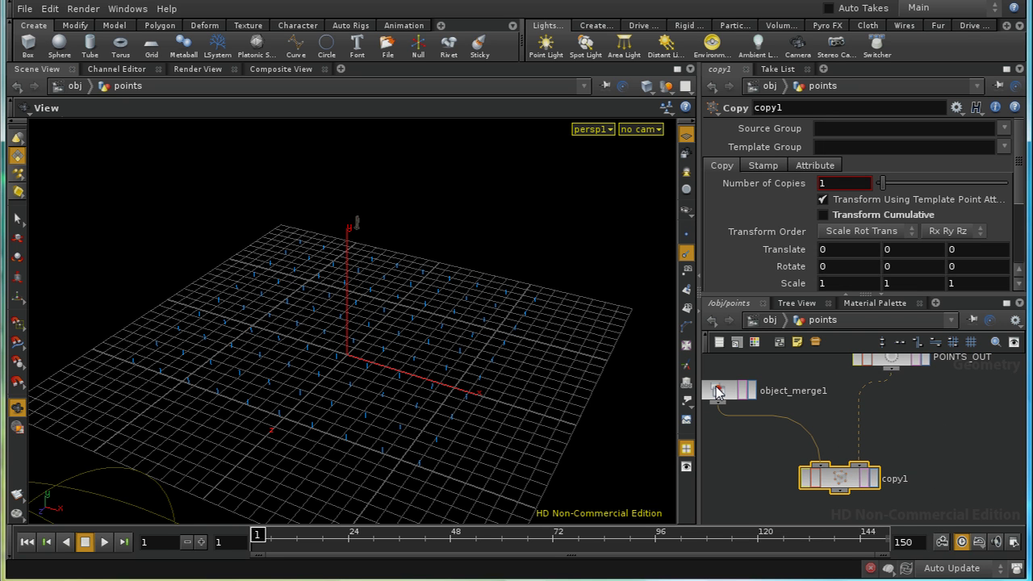
middle_click_drag(722, 471, 755, 483)
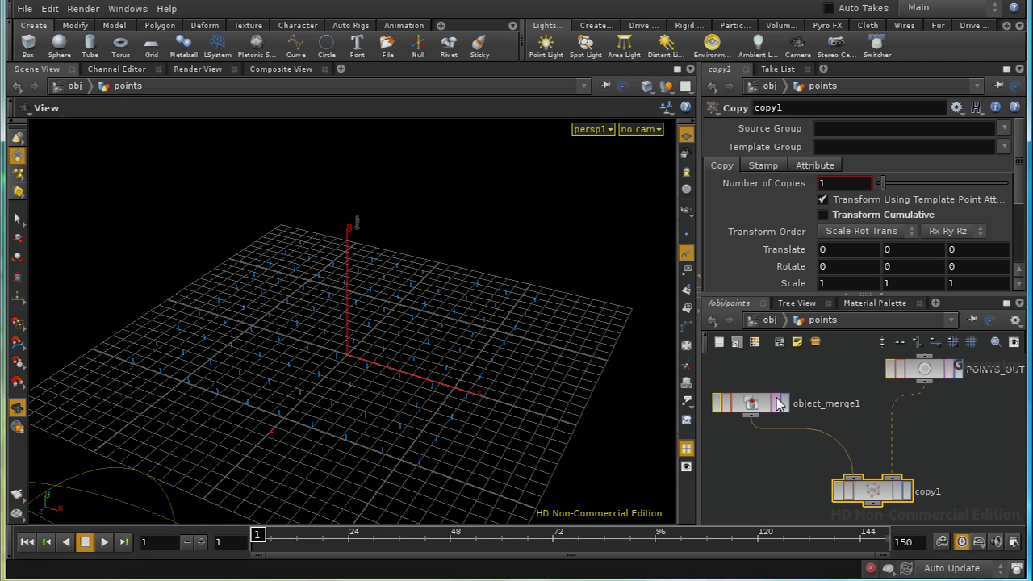
left_click(908, 491)
middle_click_drag(965, 433, 944, 484)
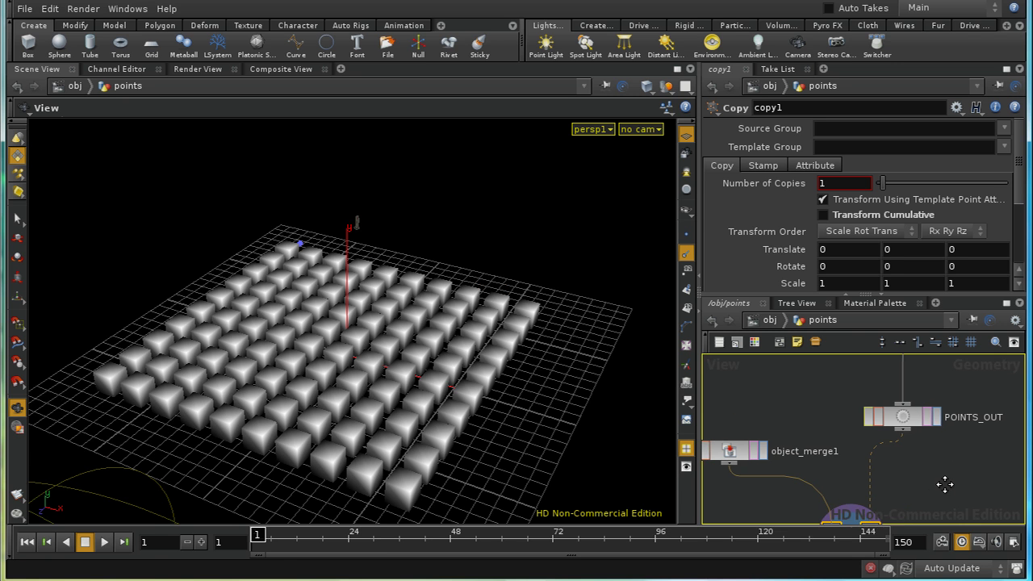
Step: Select subnet1 and look through its custom effector and change parameters
middle_click_drag(972, 426, 945, 523)
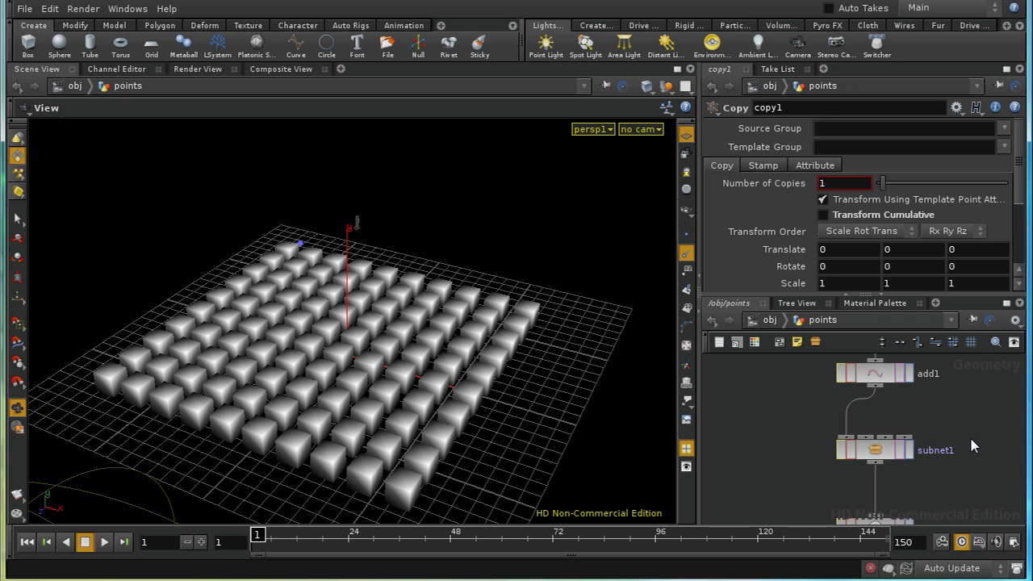
left_click(882, 458)
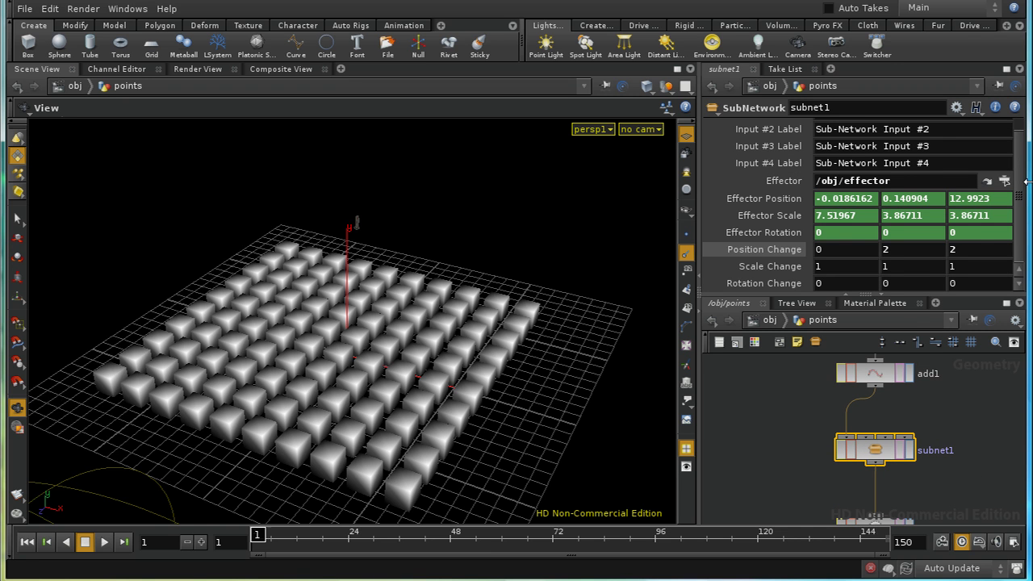
scroll(1020, 185, "up", 1)
scroll(1019, 185, "down", 1)
Step: Inspect the channel expressions behind subnet1's Effector Position and return the parameter to its value display
left_click(795, 200)
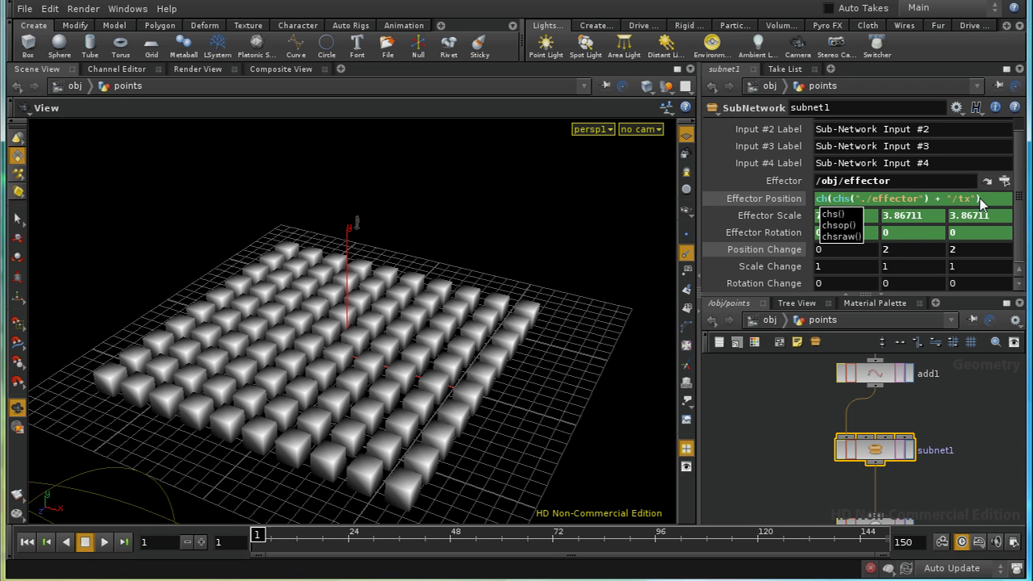
left_click(762, 202)
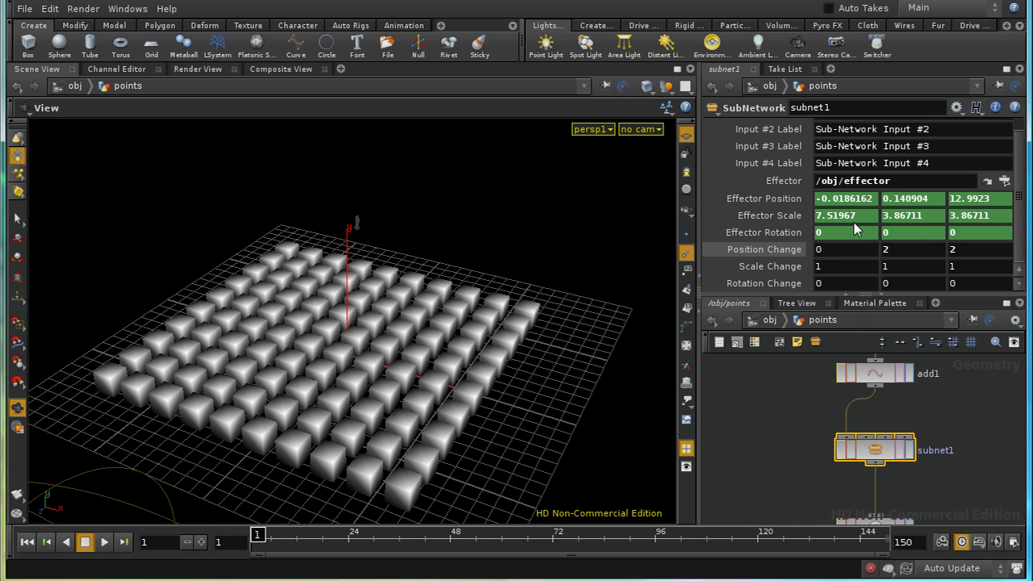
left_click(783, 198)
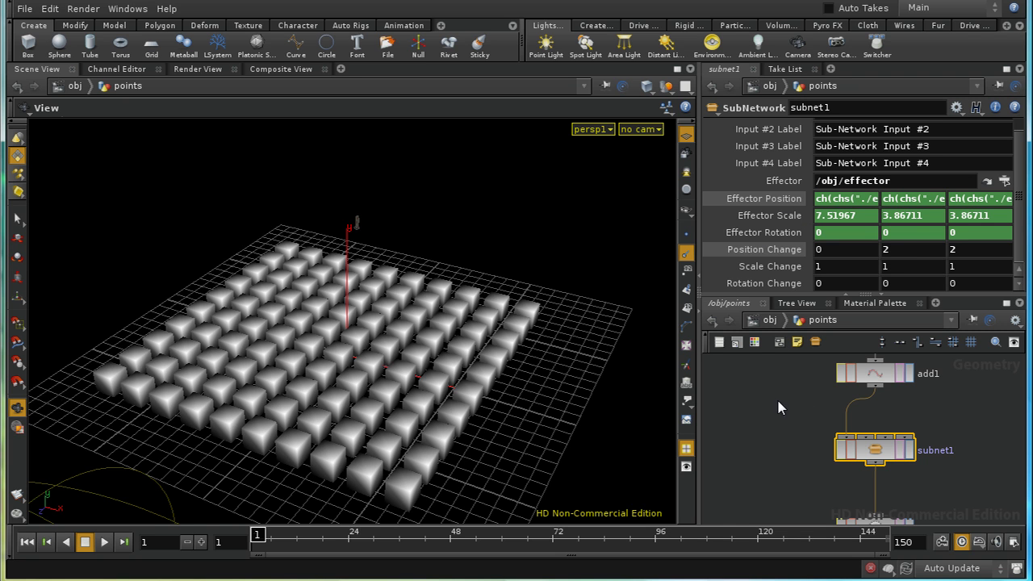
left_click(787, 198)
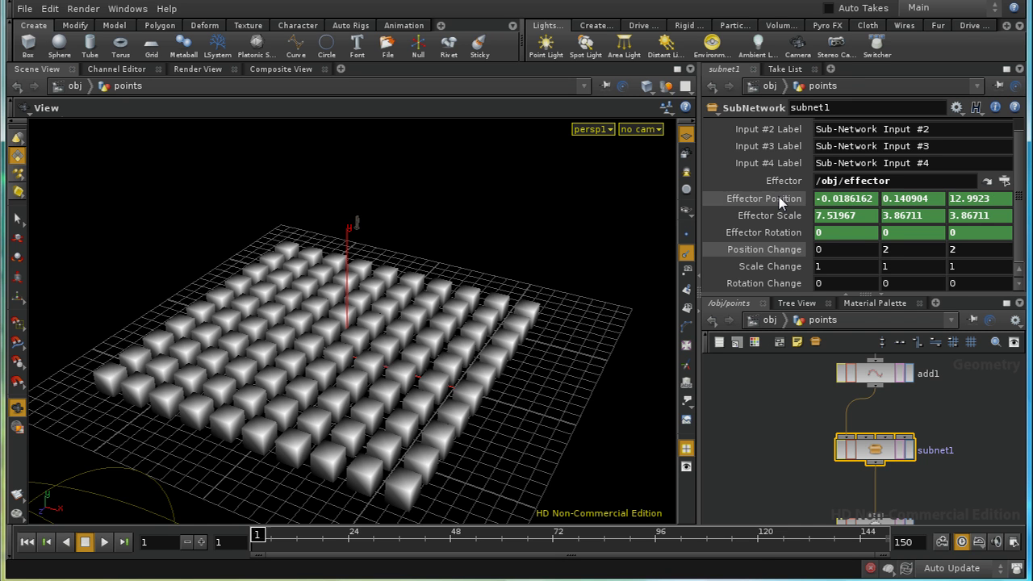
left_click(780, 197)
left_click(873, 199)
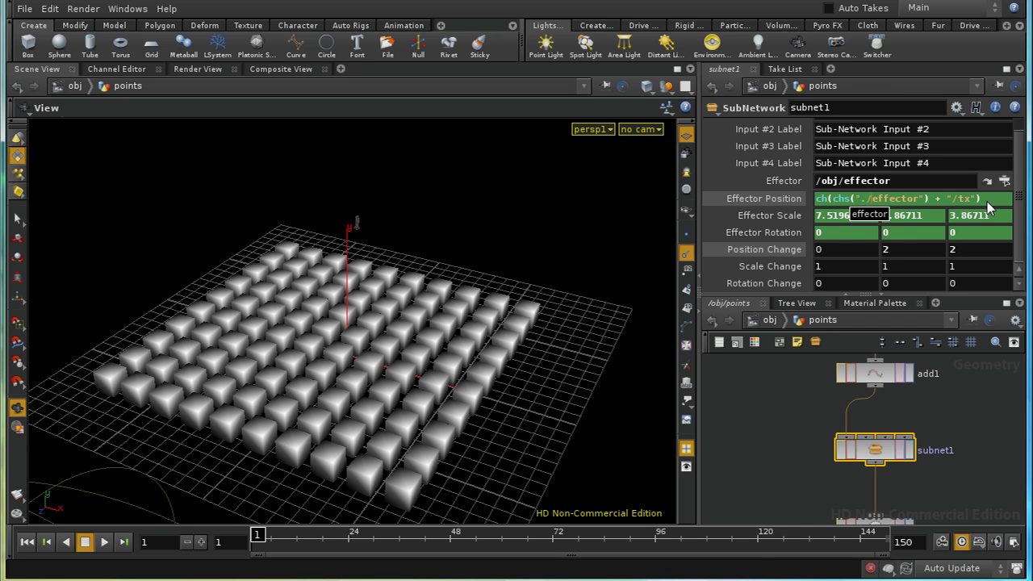
left_click(774, 198)
left_click(774, 199)
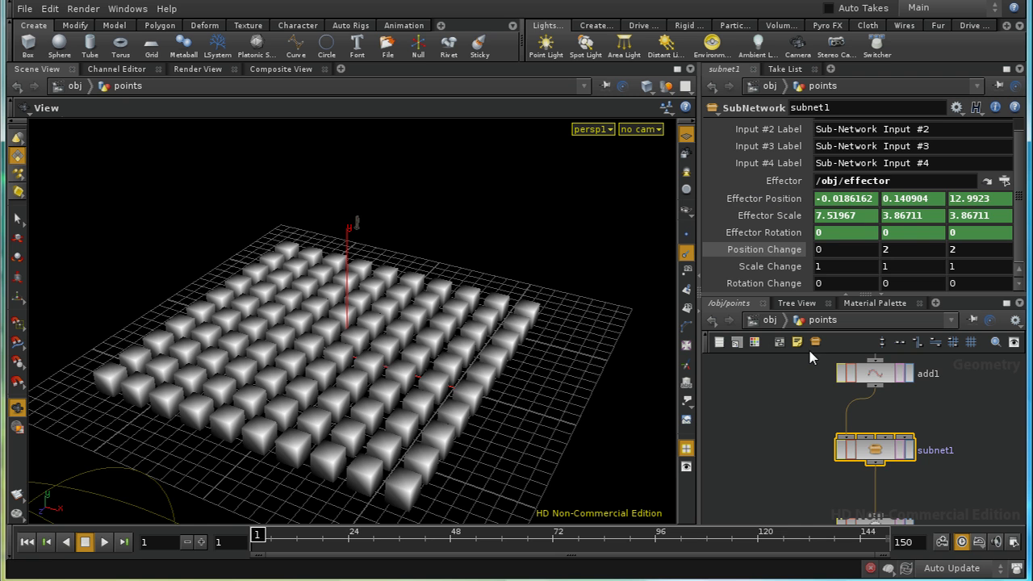
Step: Go up to the object level, check the effector object's transform values, and return to the points network
left_click(769, 320)
middle_click_drag(813, 387, 820, 497)
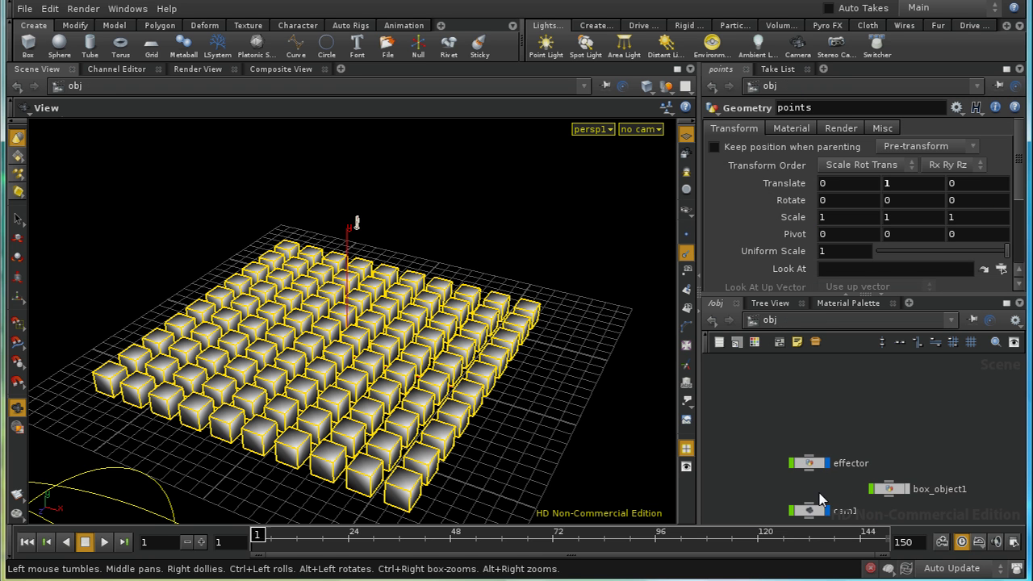
left_click(815, 466)
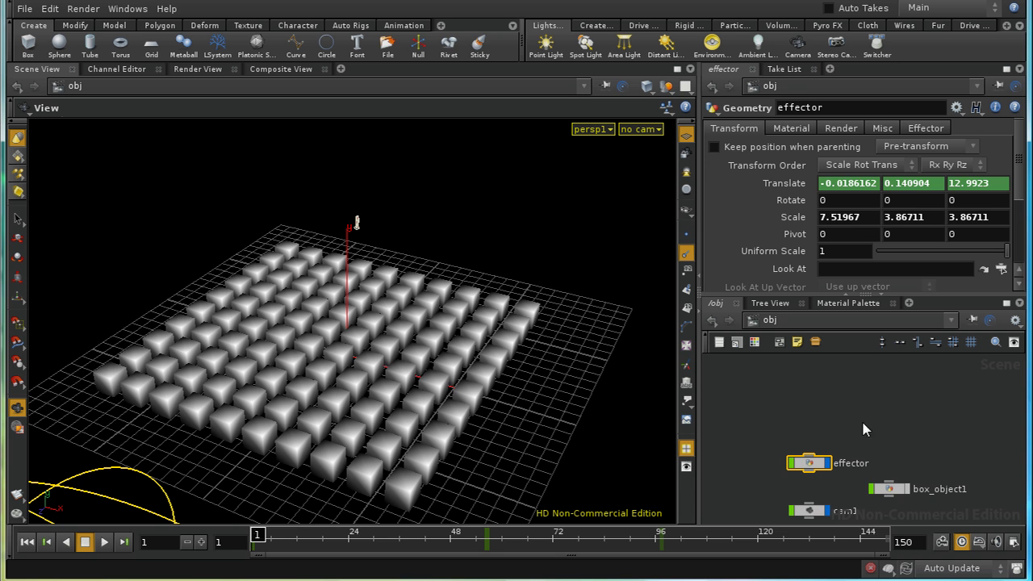
key("h")
double_click(822, 489)
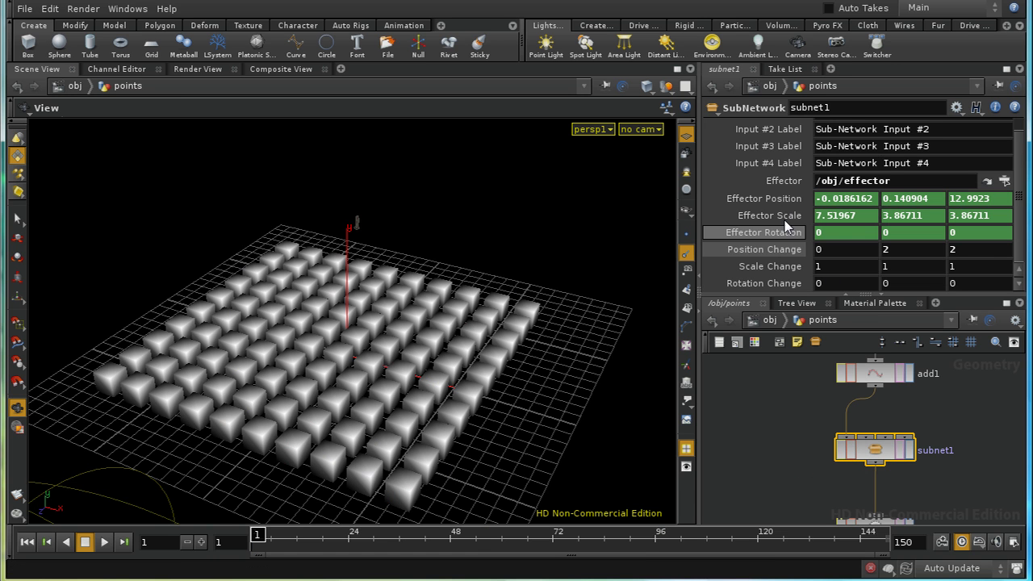
Step: Enlarge subnet1's parameters, show the expressions behind Effector Position, Scale and Rotation, and restore the layout
left_click(1006, 69)
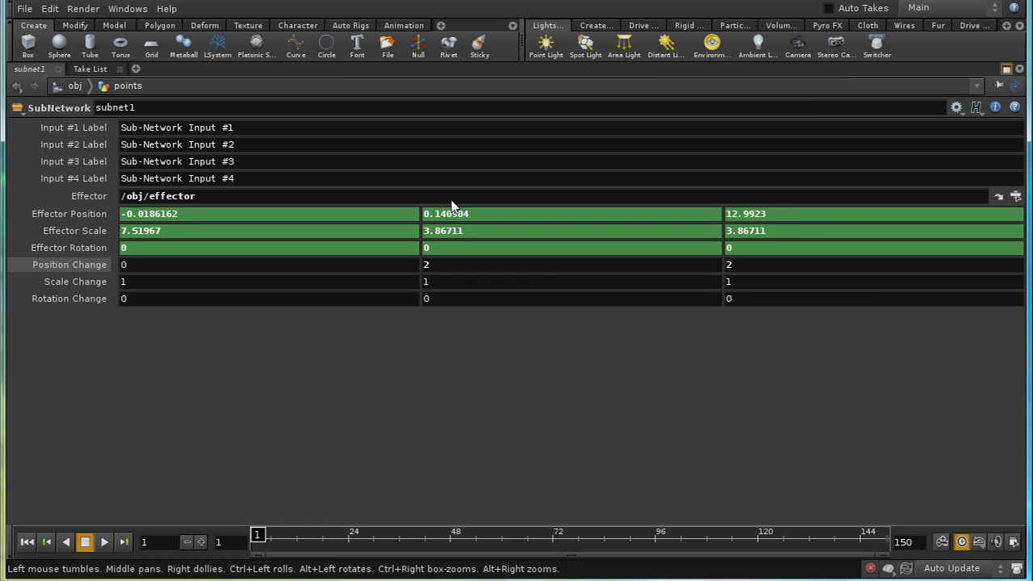
left_click(82, 214)
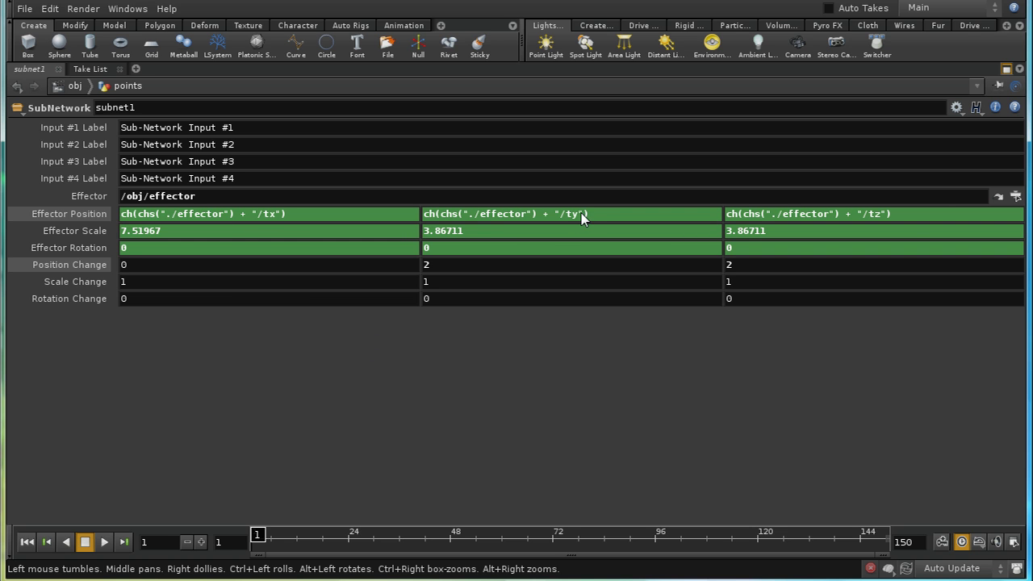
left_click(95, 231)
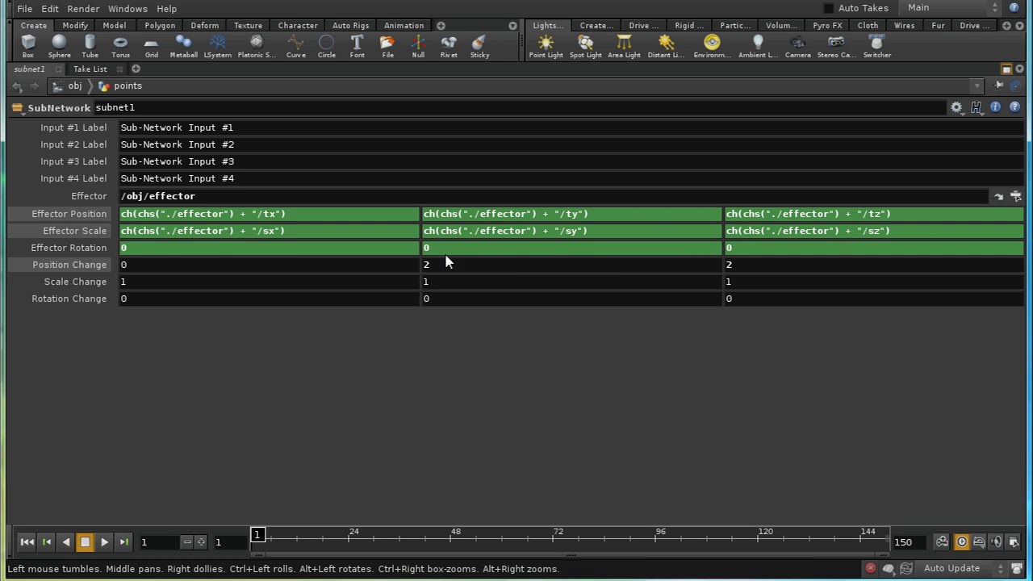
left_click(81, 247)
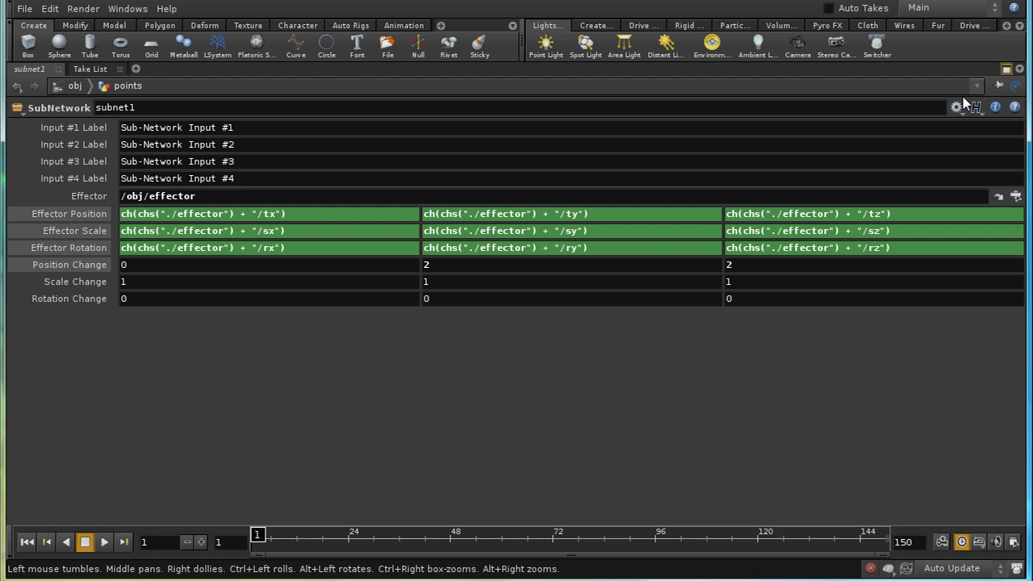
left_click(1006, 68)
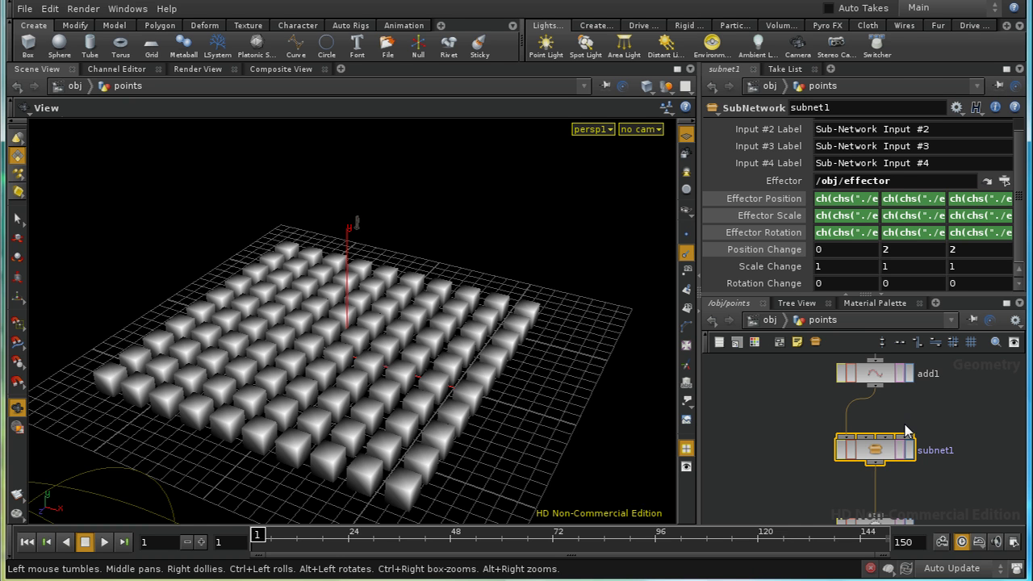
Step: Enter subnet1, enlarge its network editor and bring the nodes from the sub-network inputs to adjust_weight into view
double_click(871, 447)
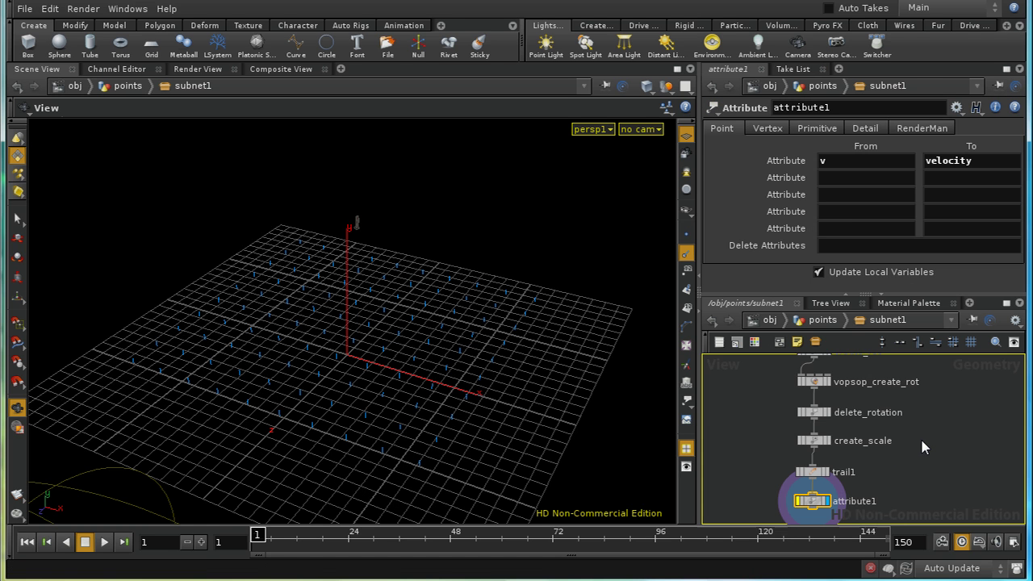
scroll(920, 446, "up", 8)
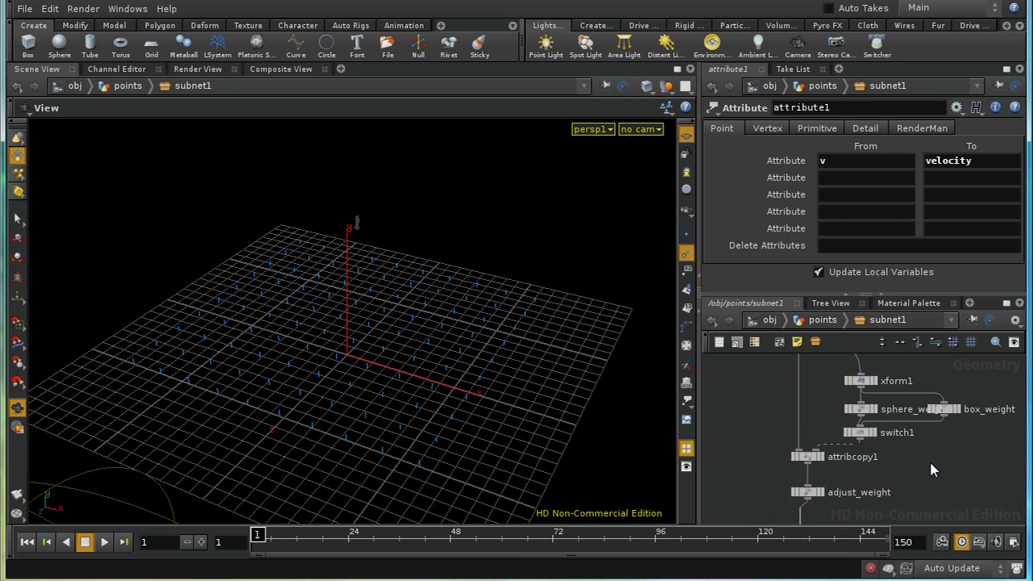
scroll(931, 469, "up", 3)
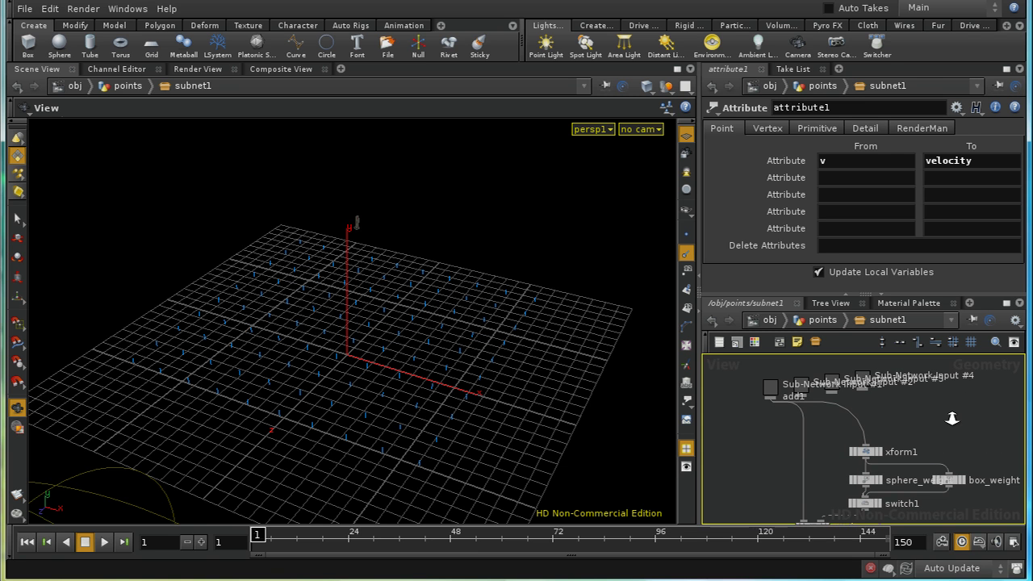
left_click(1006, 302)
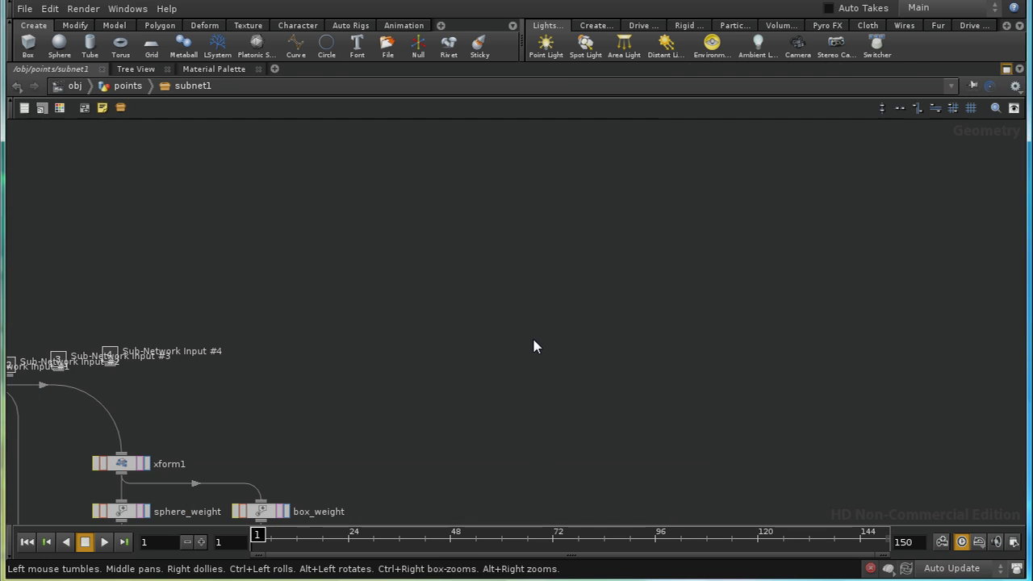
key("h")
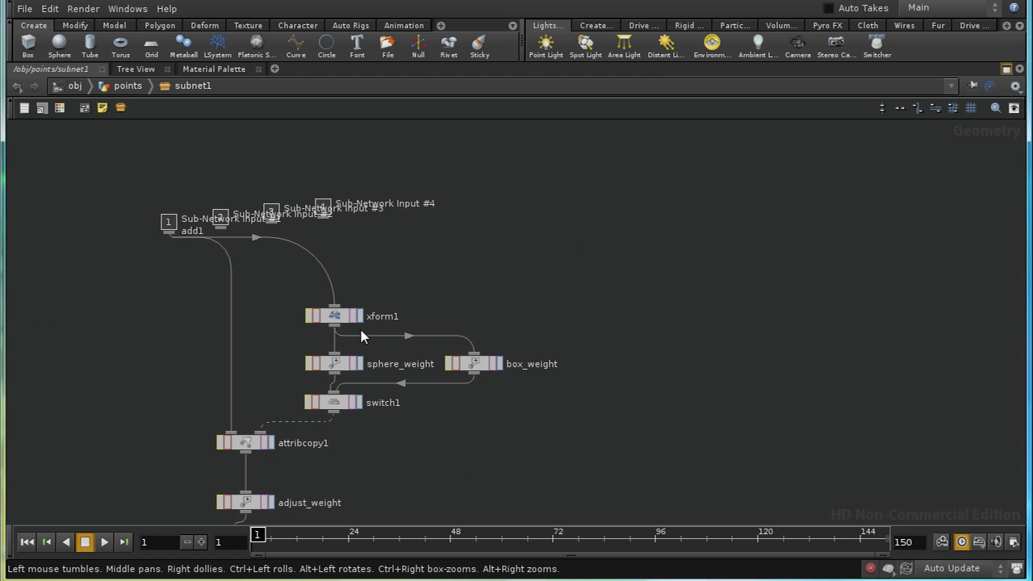
Step: Open xform1's parameters, inspect the channel expressions behind Translate, Rotate and Scale, and return them to their value display
left_click(346, 318)
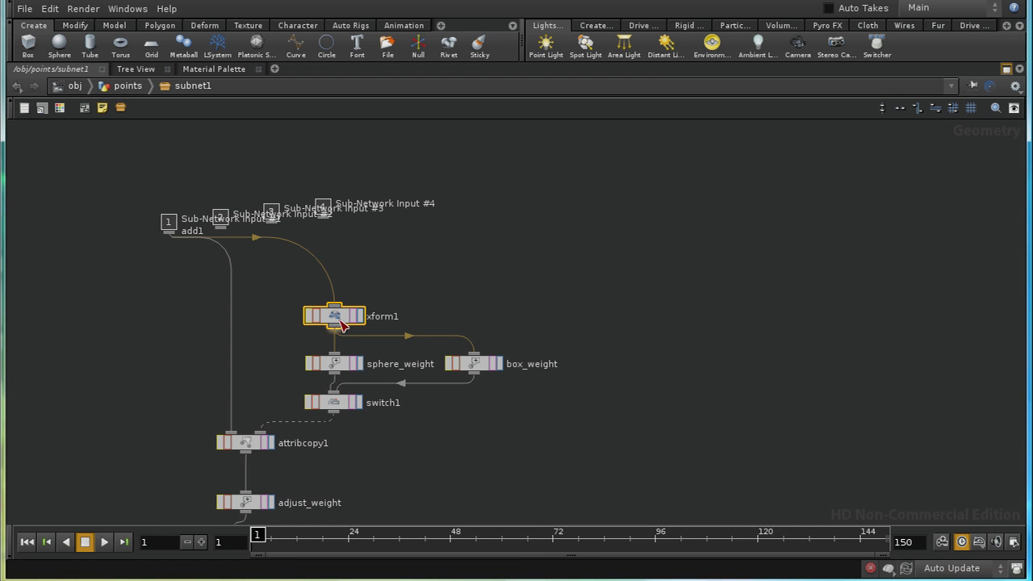
key("p")
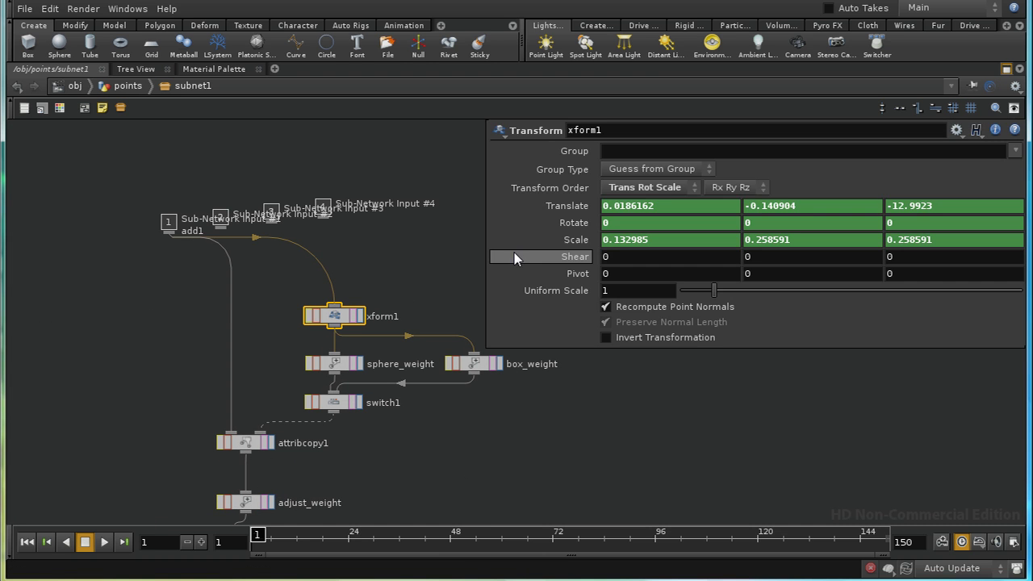
left_click(561, 205)
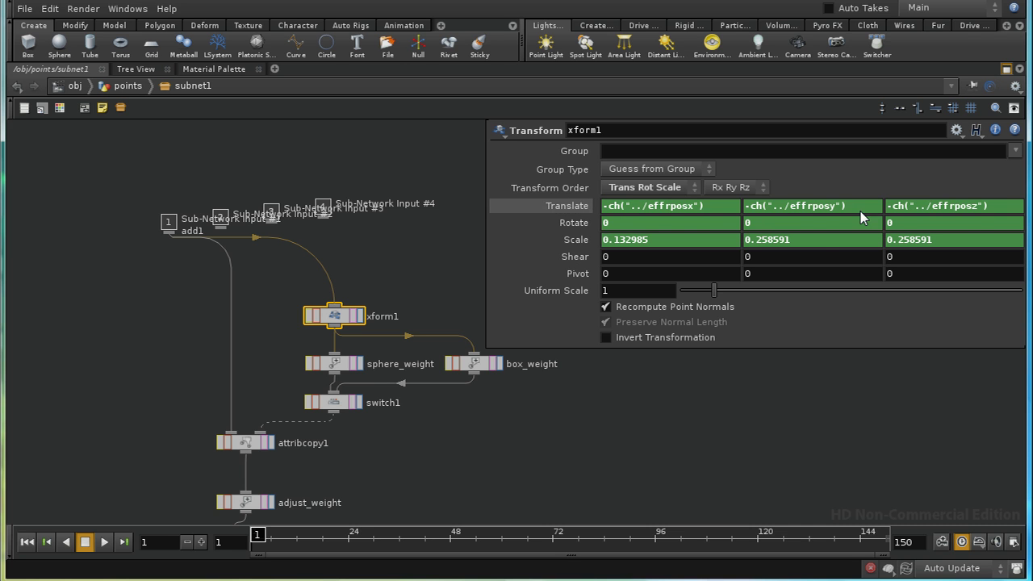
left_click(577, 222)
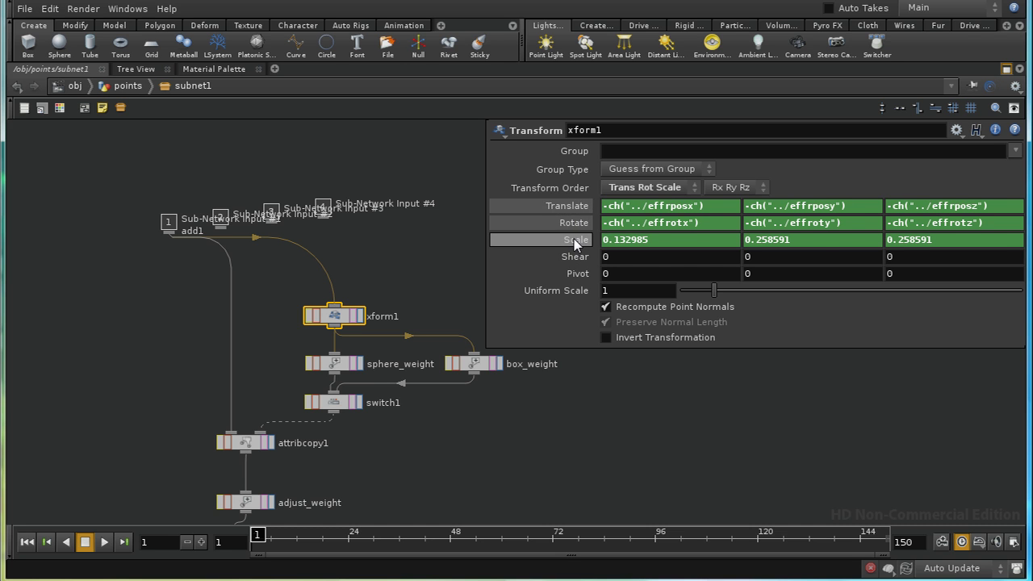
left_click(577, 240)
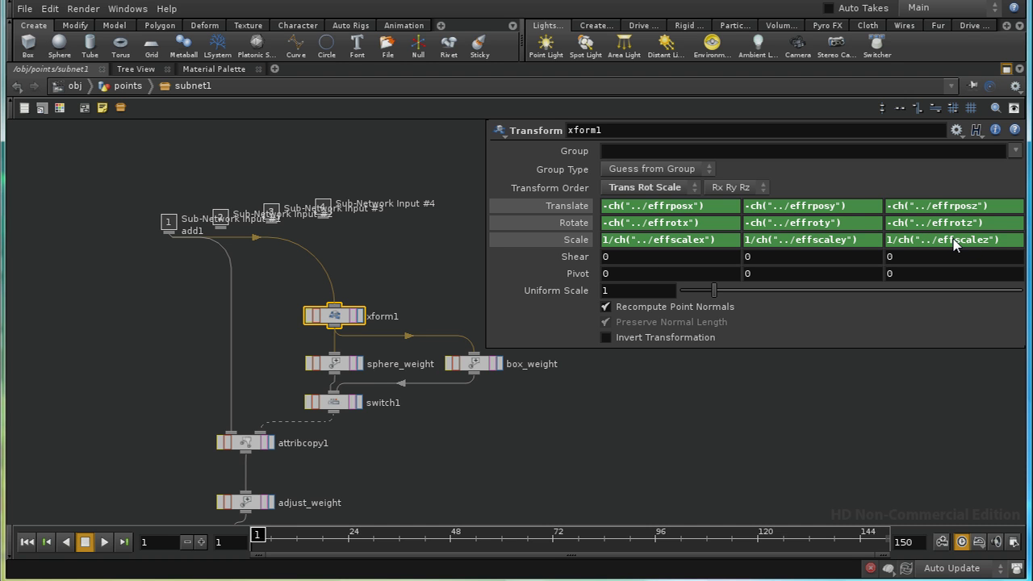
left_click(588, 205)
left_click(581, 222)
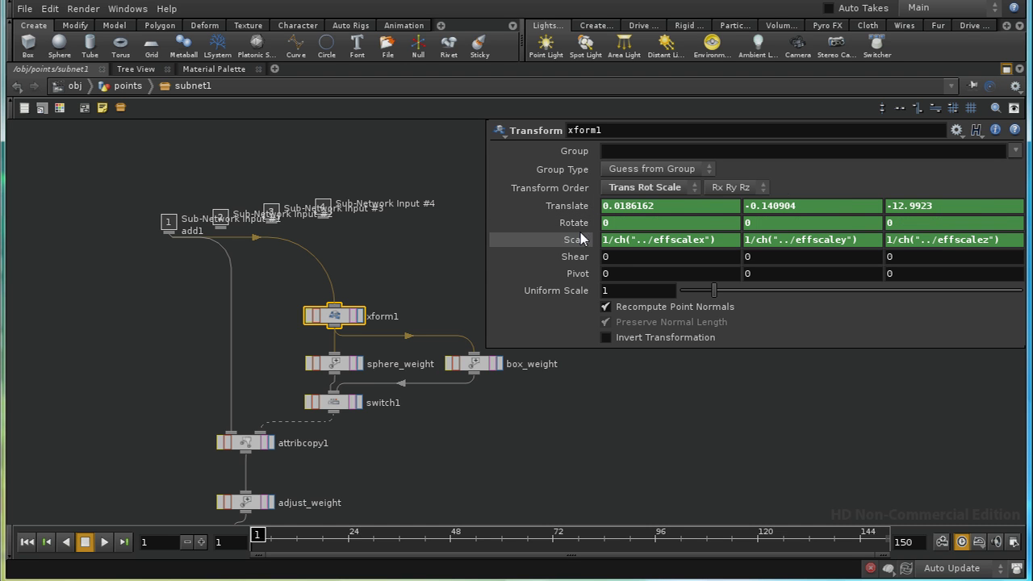
left_click(580, 238)
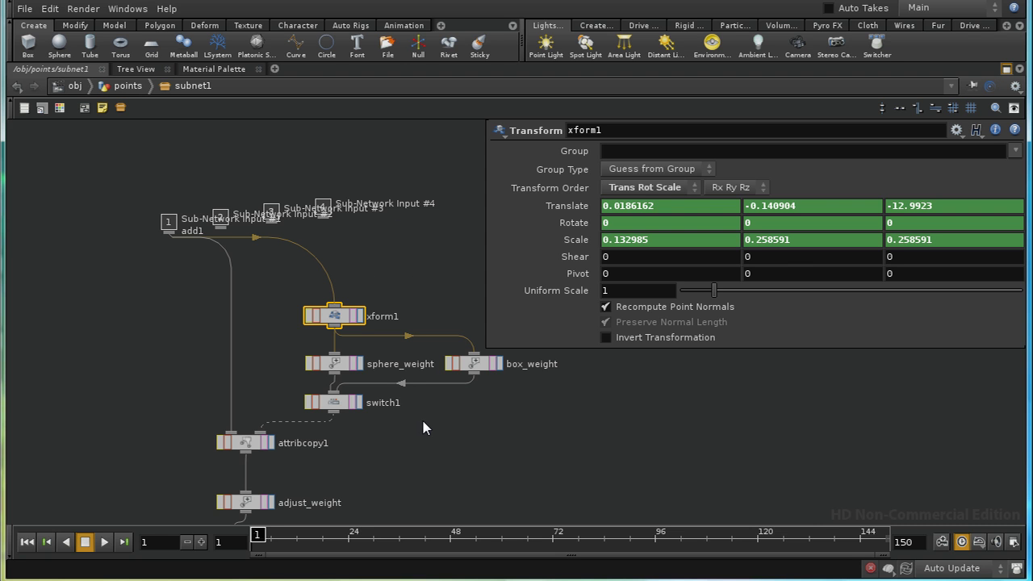
Step: Compare the attribute settings of the sphere_weight and box_weight nodes
middle_click_drag(421, 418, 339, 369)
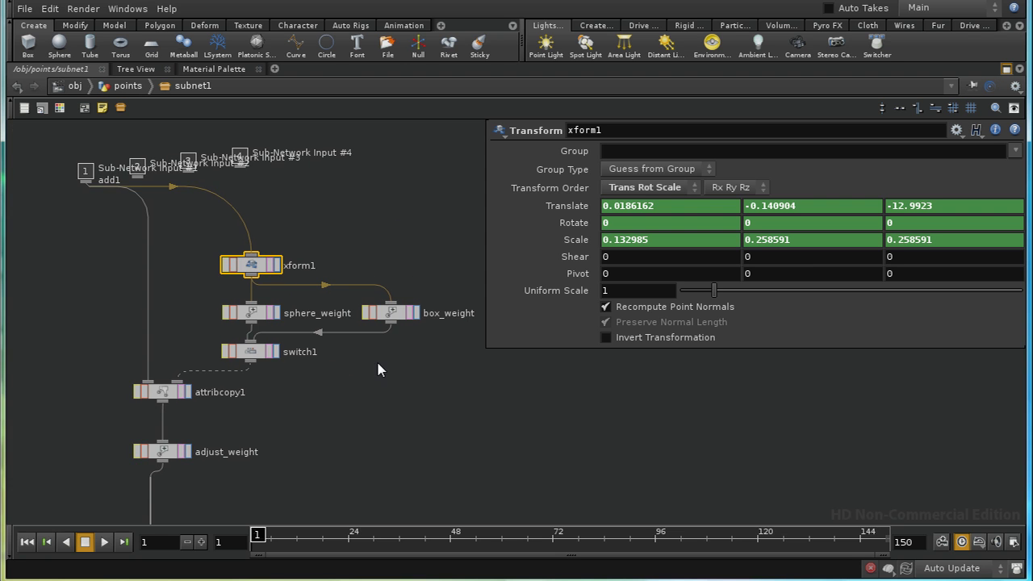
left_click(254, 316)
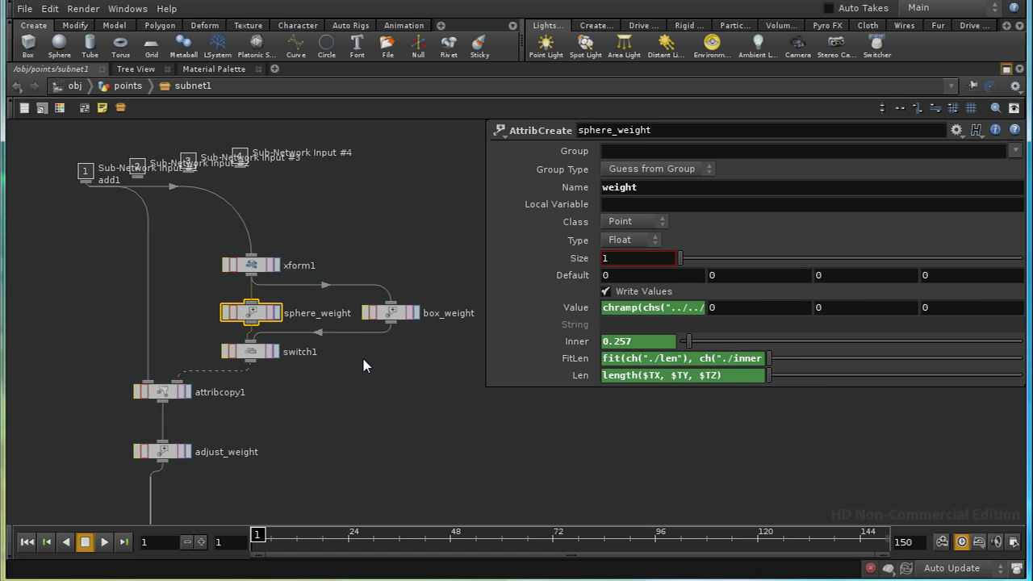
middle_click_drag(398, 419, 378, 402)
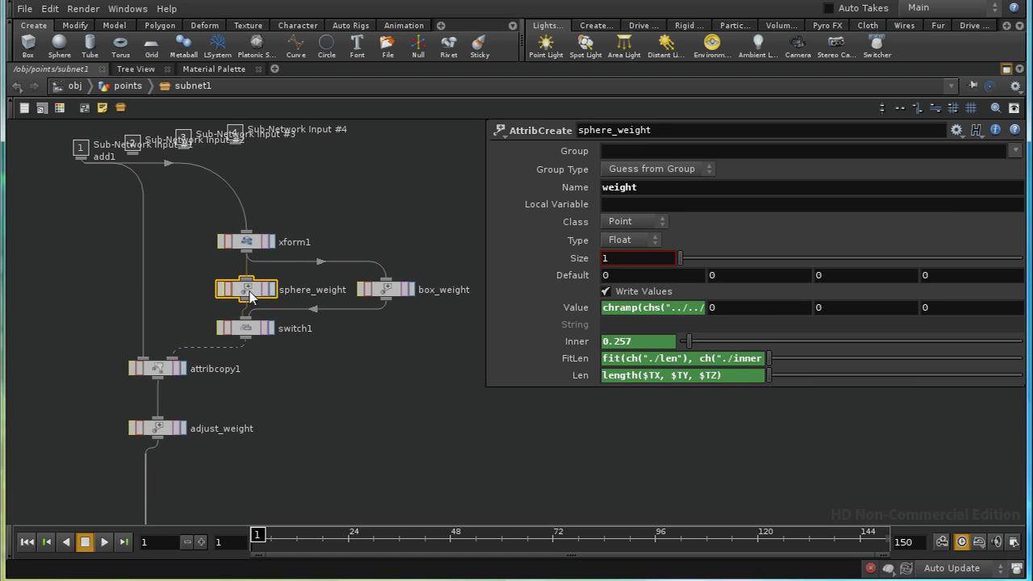
left_click(396, 292)
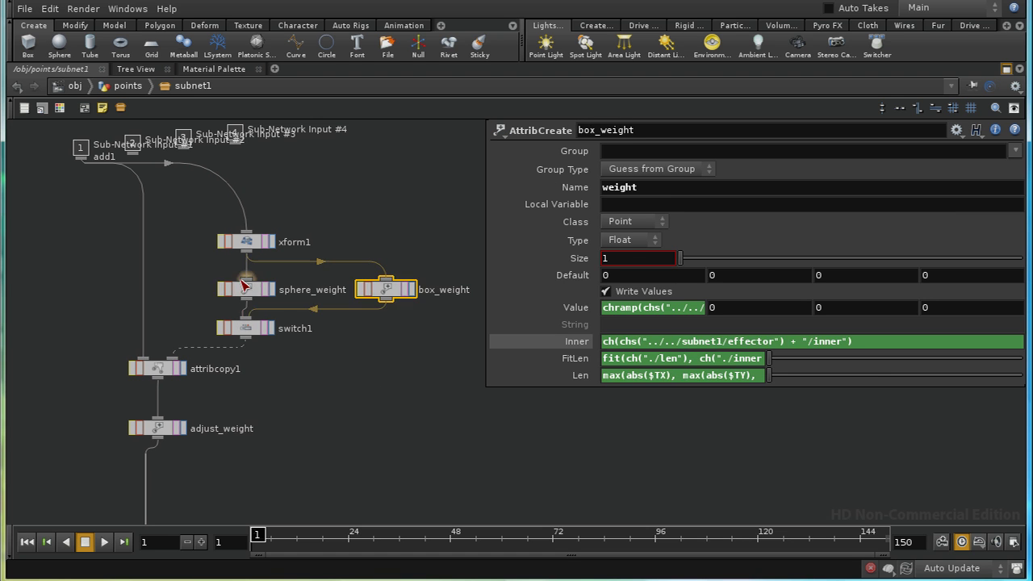
left_click(244, 296)
left_click(378, 296)
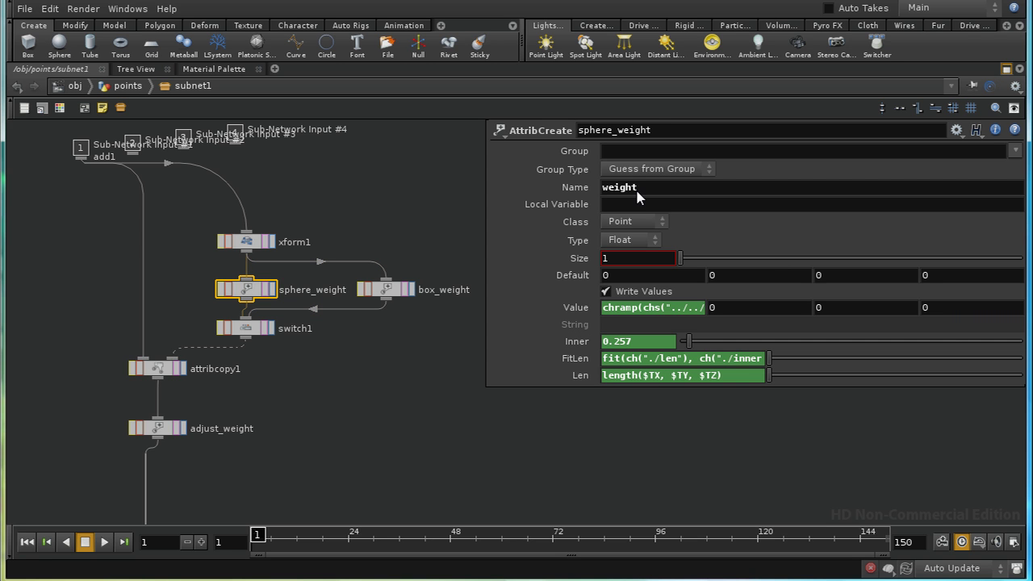
left_click(394, 296)
left_click(391, 296)
left_click(314, 293)
left_click(387, 292)
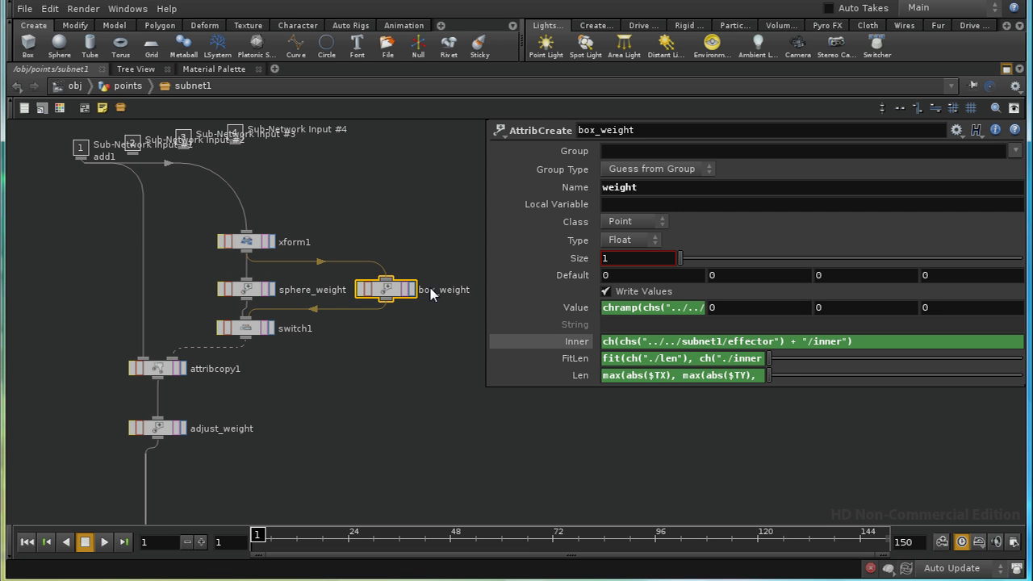
Step: Examine the expressions behind sphere_weight's Inner and FitLen parameters
left_click(250, 291)
middle_click_drag(356, 409, 323, 346)
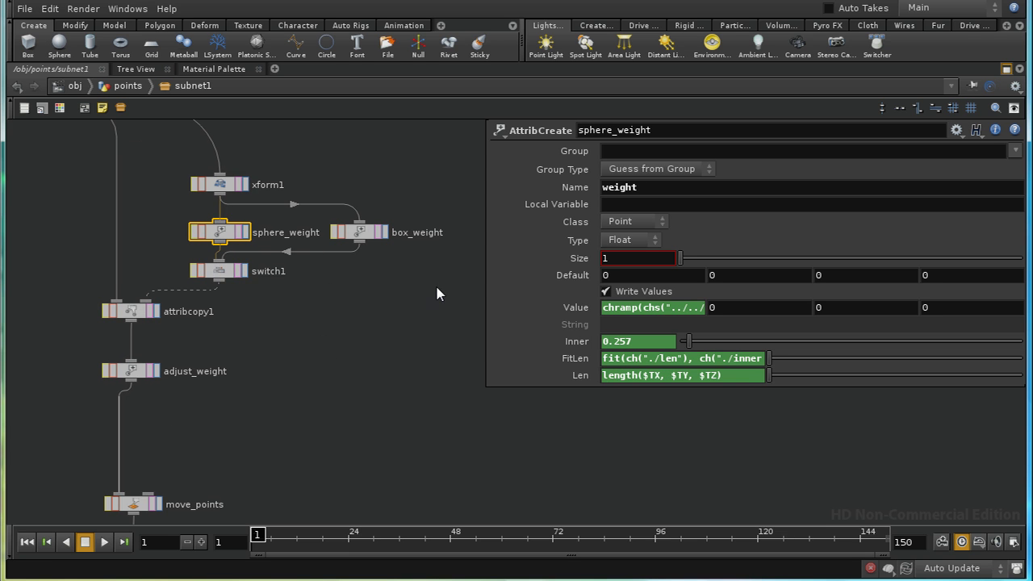
left_click(581, 345)
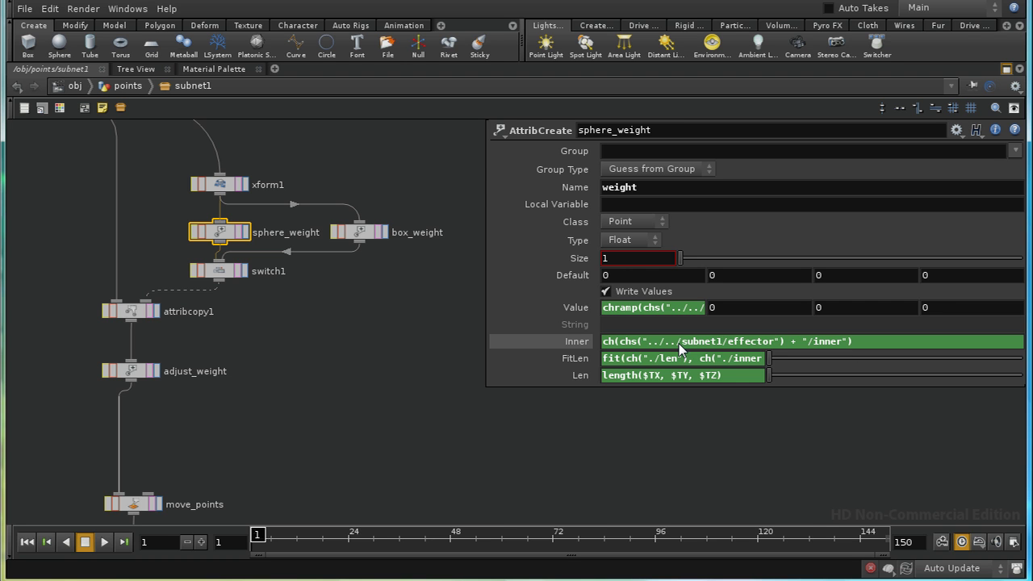
left_click(583, 343)
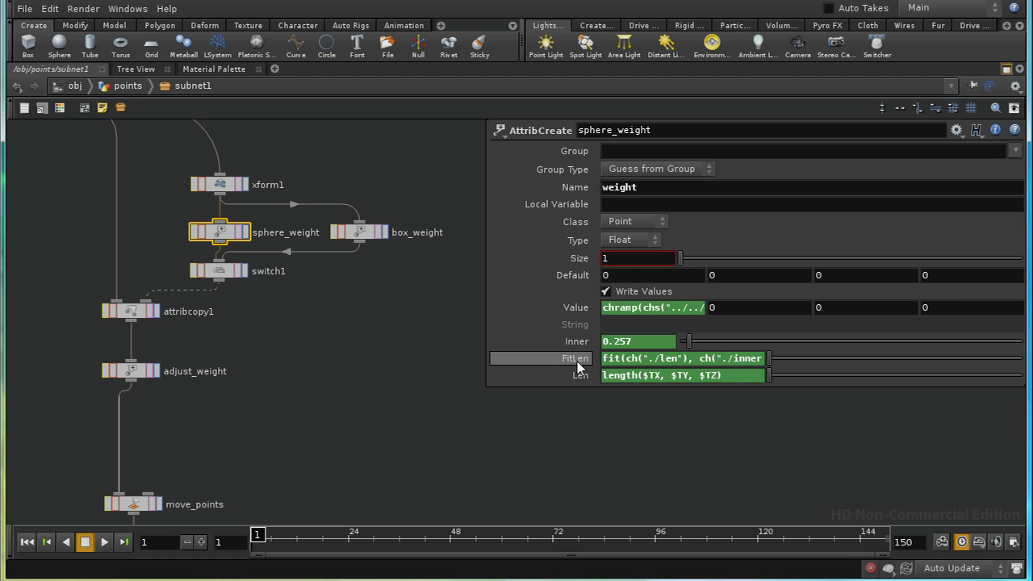
left_click(581, 361)
left_click(576, 360)
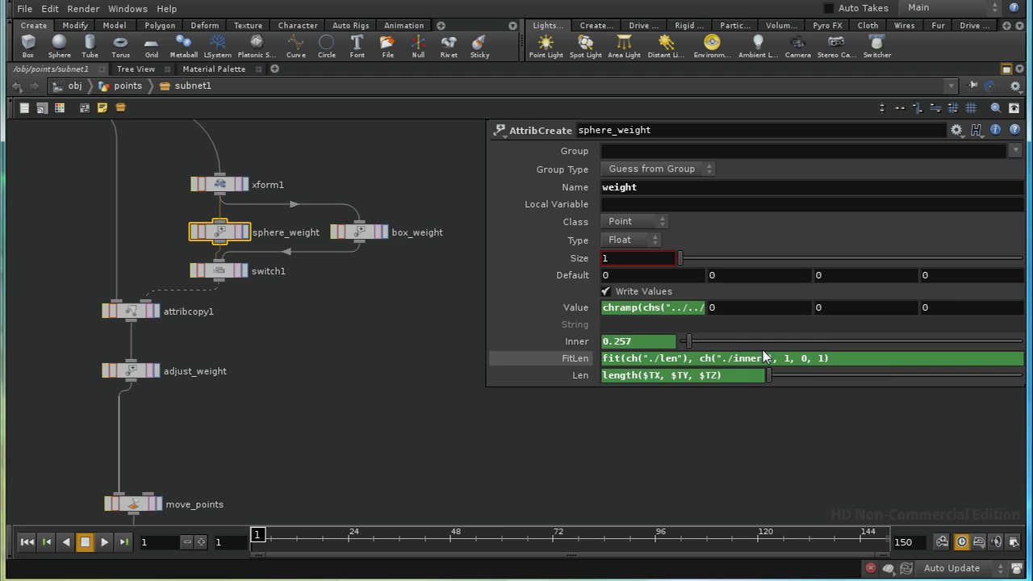
Step: Check sphere_weight's Value in both display modes and show the full expression of its Len parameter
left_click(585, 311)
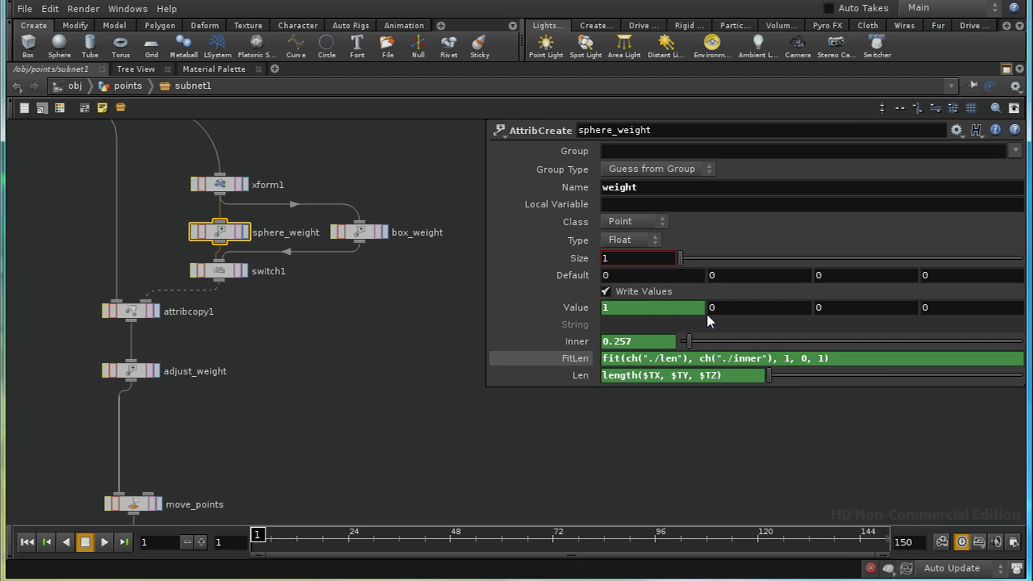
left_click(570, 307)
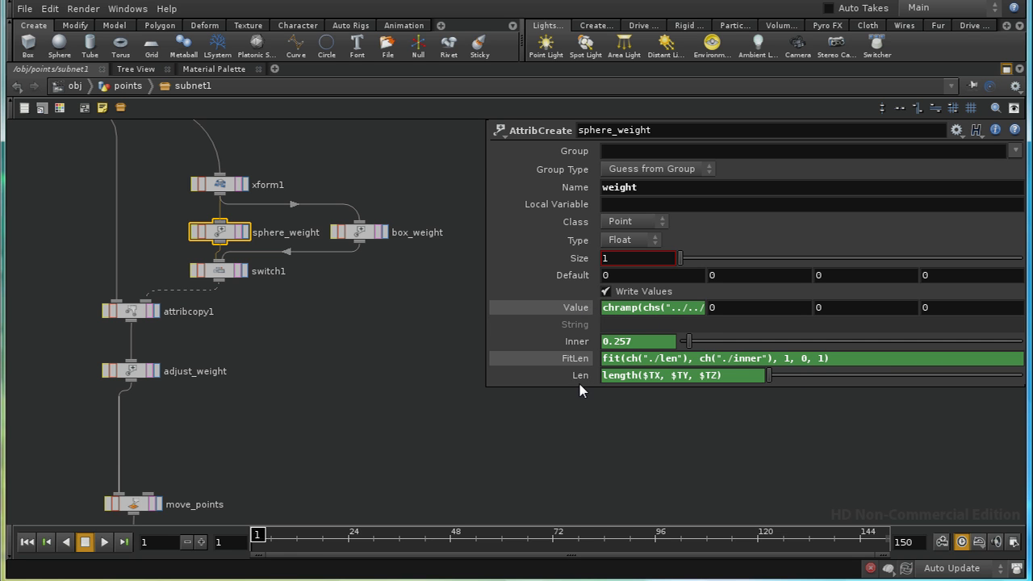
left_click(578, 379)
left_click(578, 379)
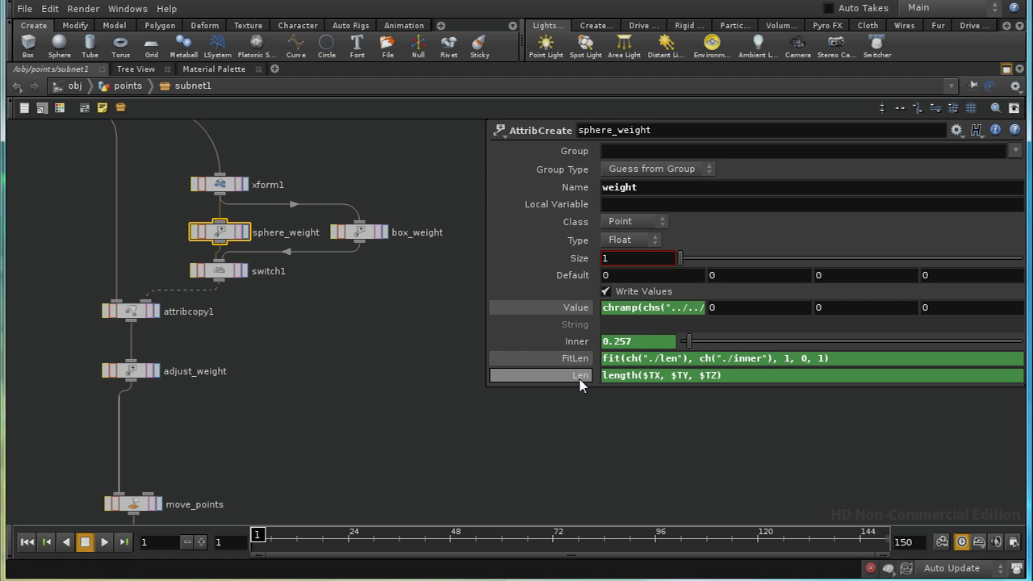
left_click(579, 379)
left_click(579, 379)
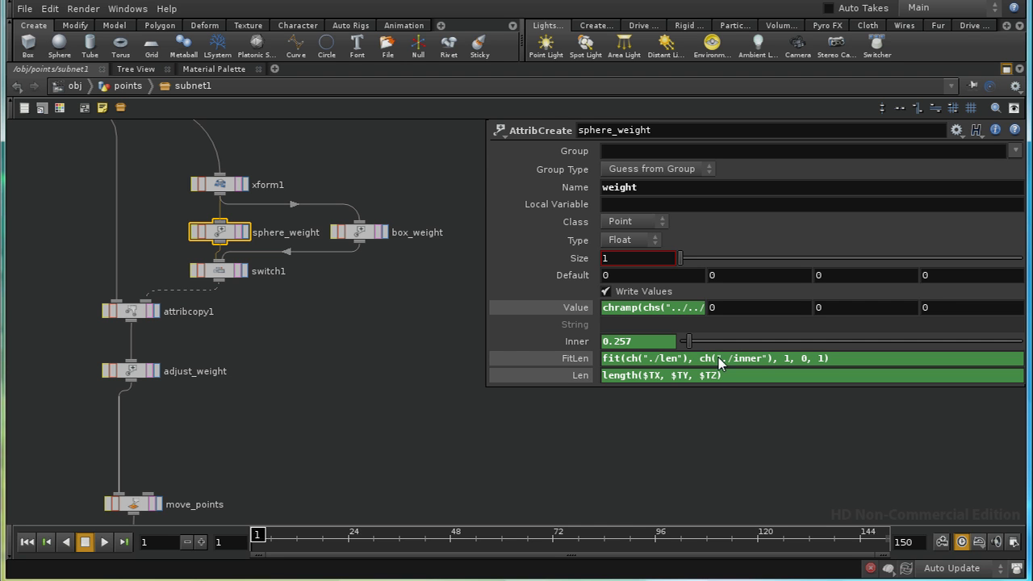
Step: Review sphere_weight's Value result and Inner expression, and compare its Len expression with the one in box_weight
left_click(581, 316)
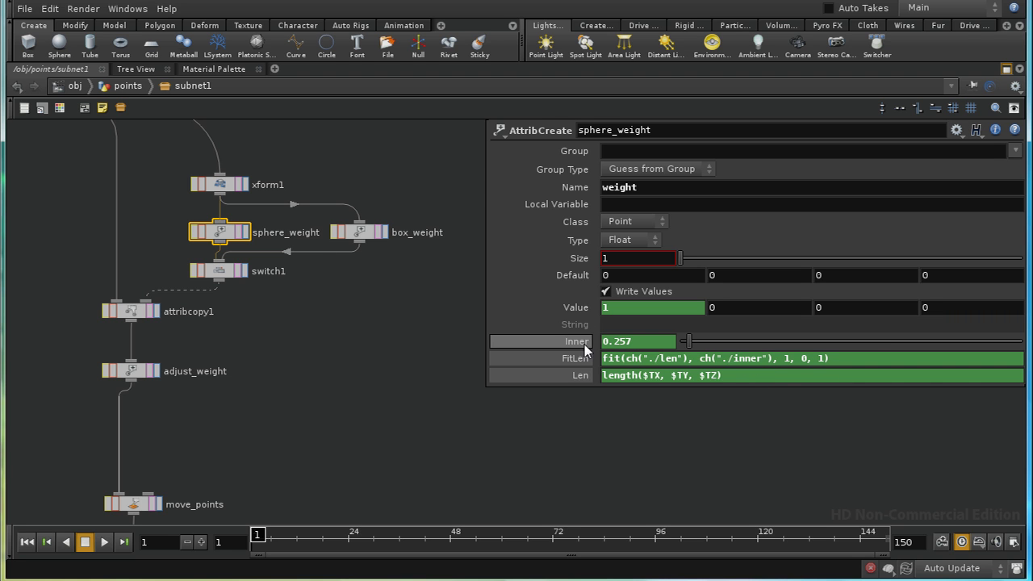
type("ch(chs(\"../../subnet1/effector\") + \"/inner\")")
key("ctrl+v")
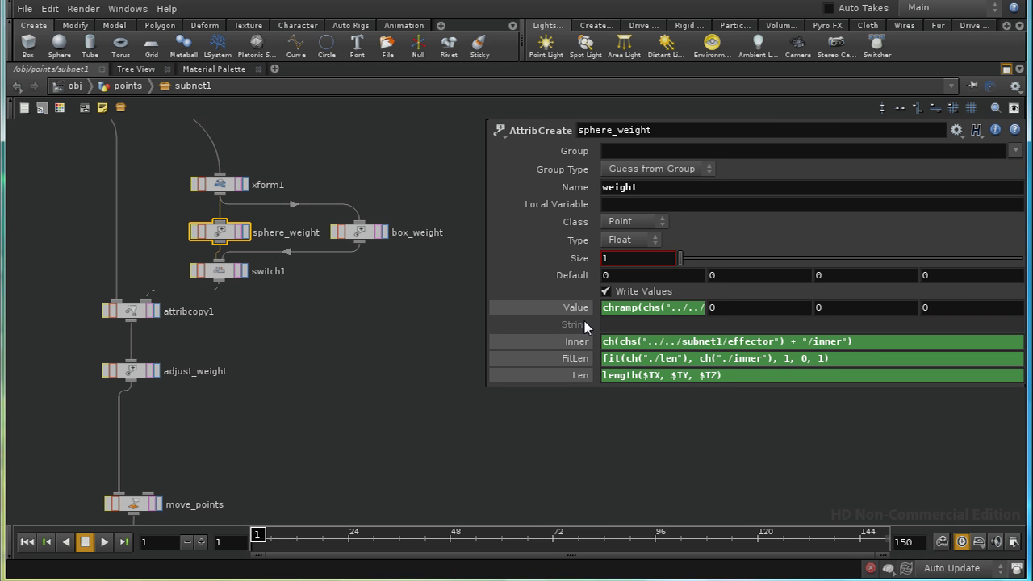
left_click(368, 235)
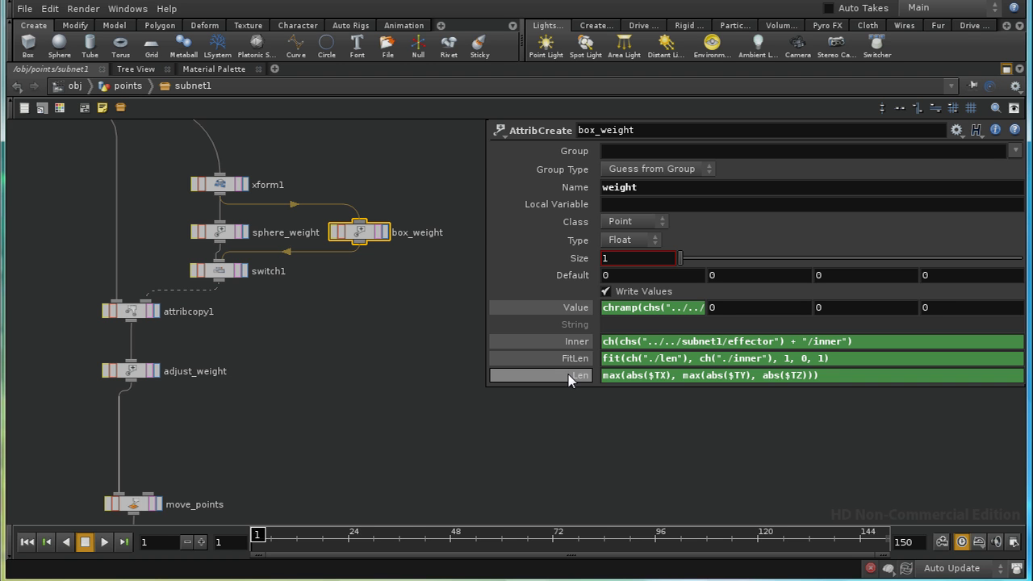
Step: Inspect the expression driving switch1's Select Input and return the parameter to its value display
left_click(217, 278)
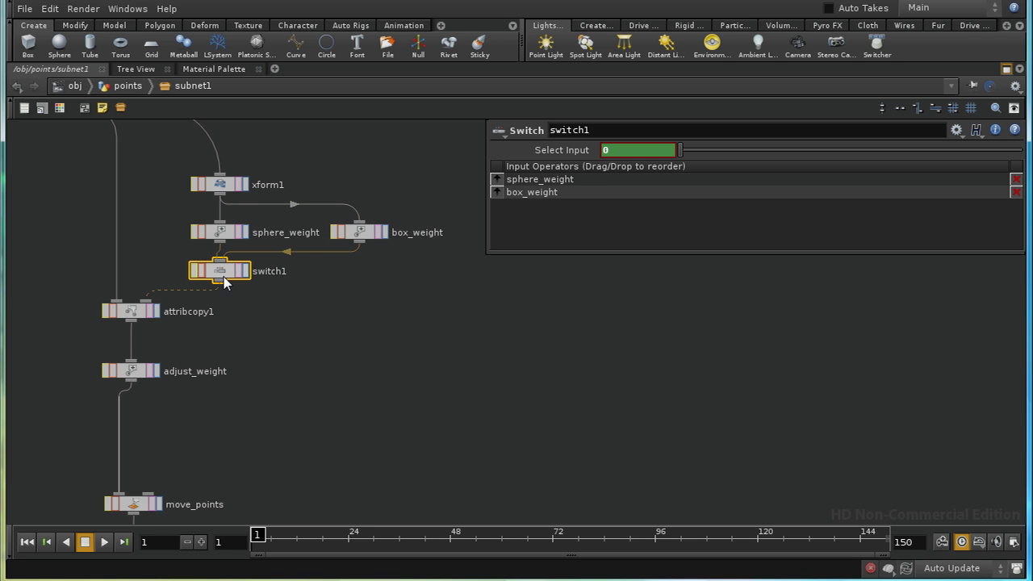
left_click(558, 149)
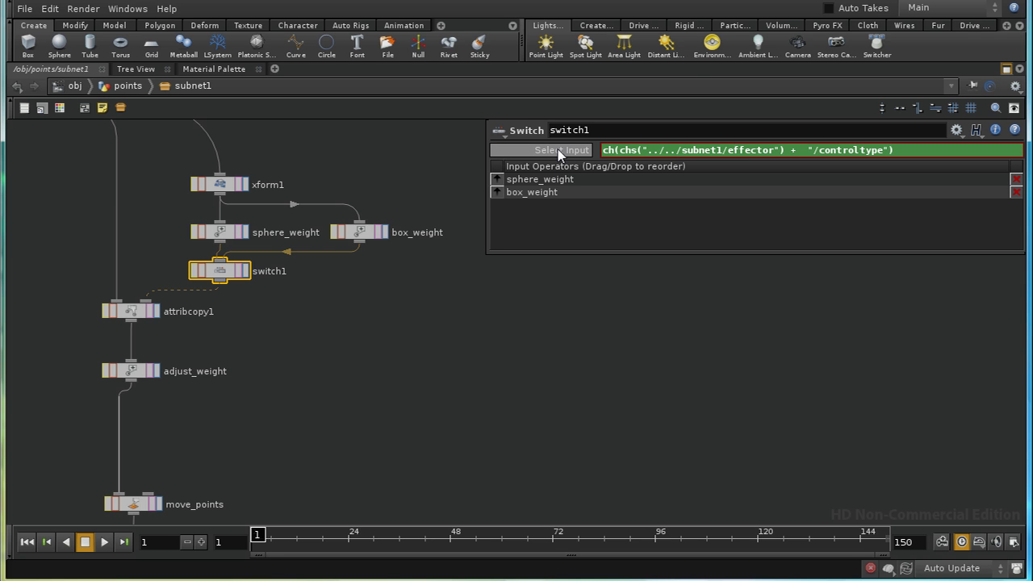
left_click(558, 149)
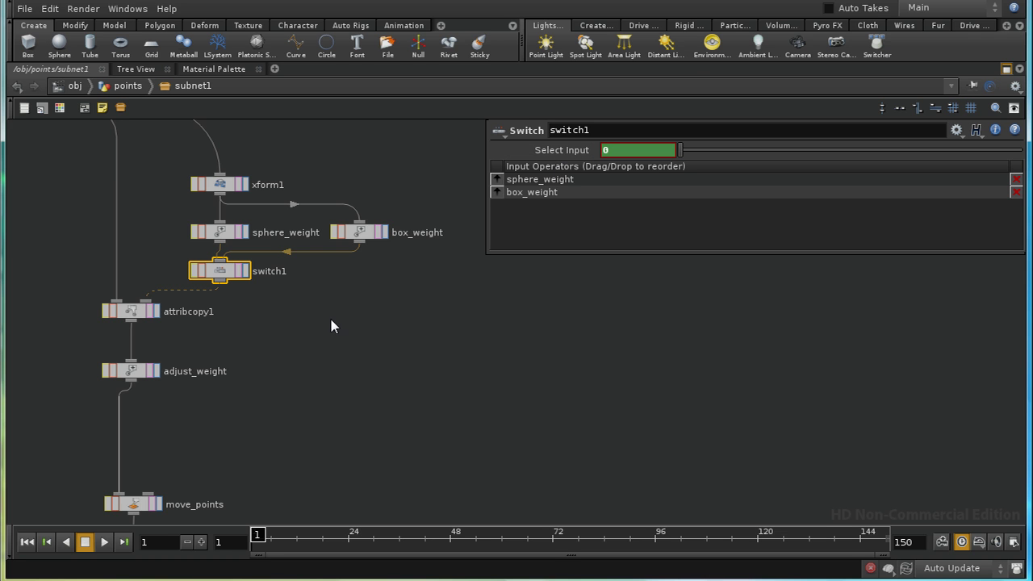
Step: Examine attribcopy1's settings for copying the weight attribute and its two incoming connections
middle_click_drag(337, 367, 450, 452)
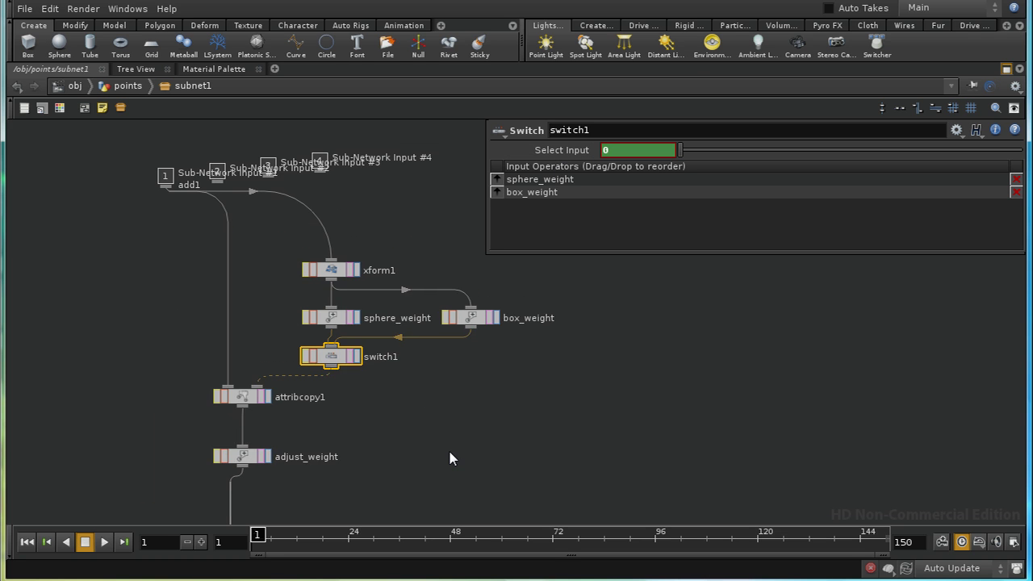
left_click(255, 397)
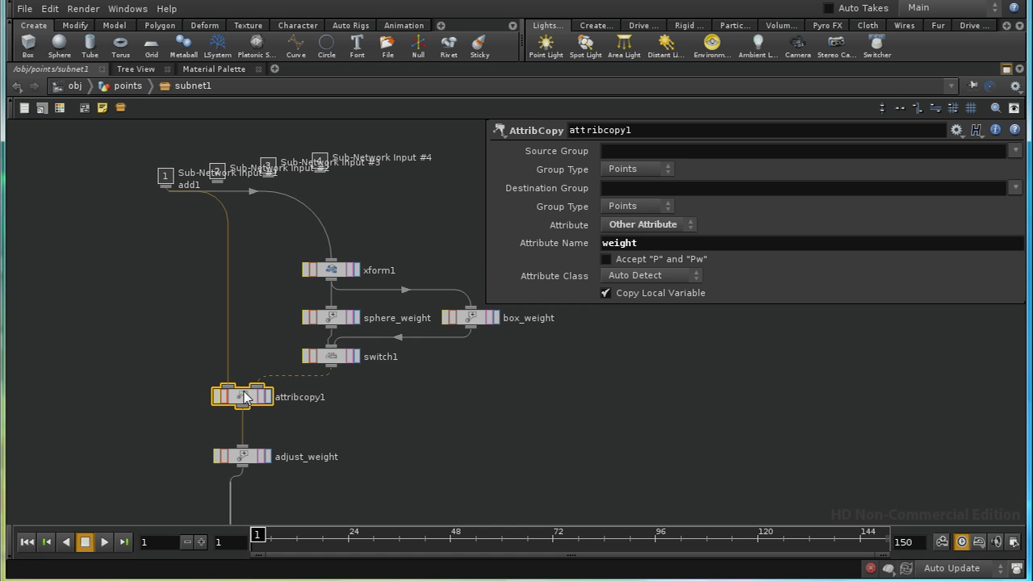
middle_click_drag(350, 411, 359, 360)
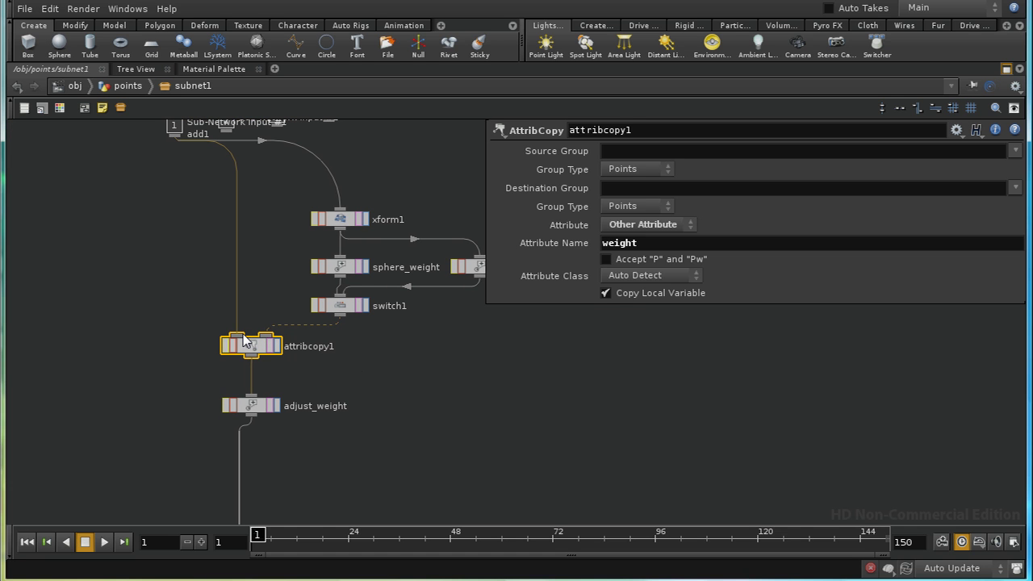
Step: Examine adjust_weight's Randomness value and the full expression behind its weight Value
middle_click_drag(372, 444, 368, 374)
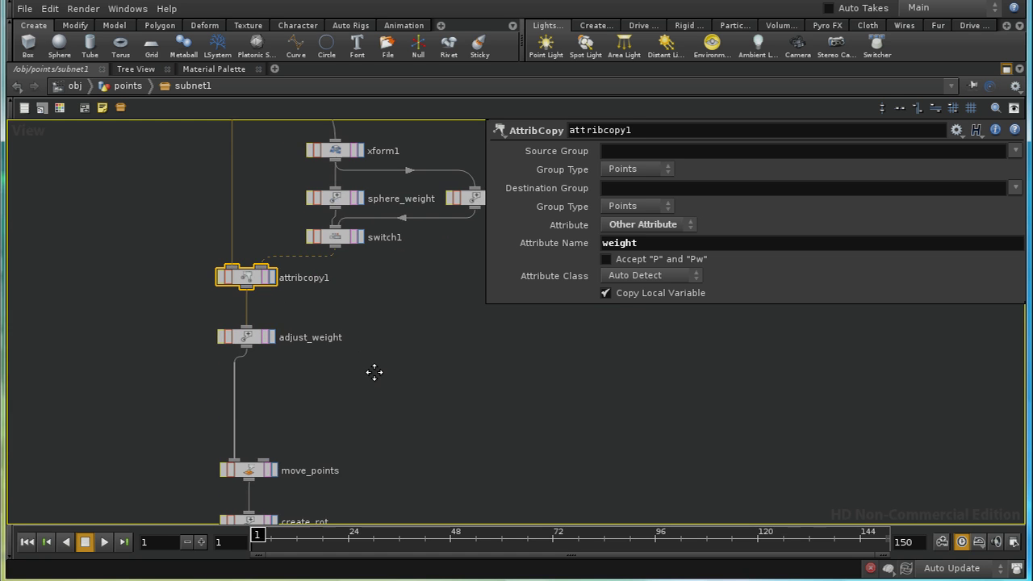
left_click(242, 336)
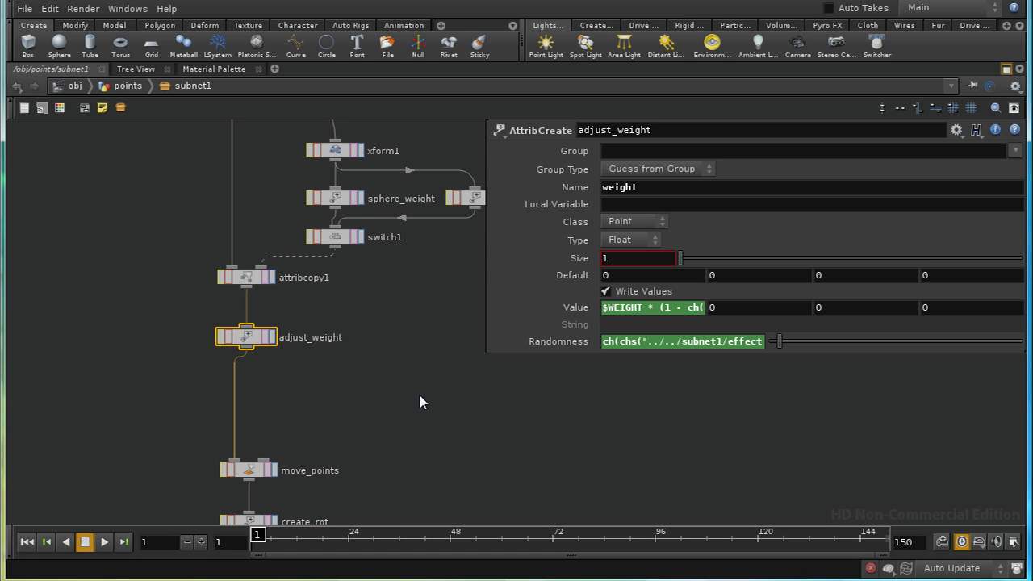
left_click(558, 342)
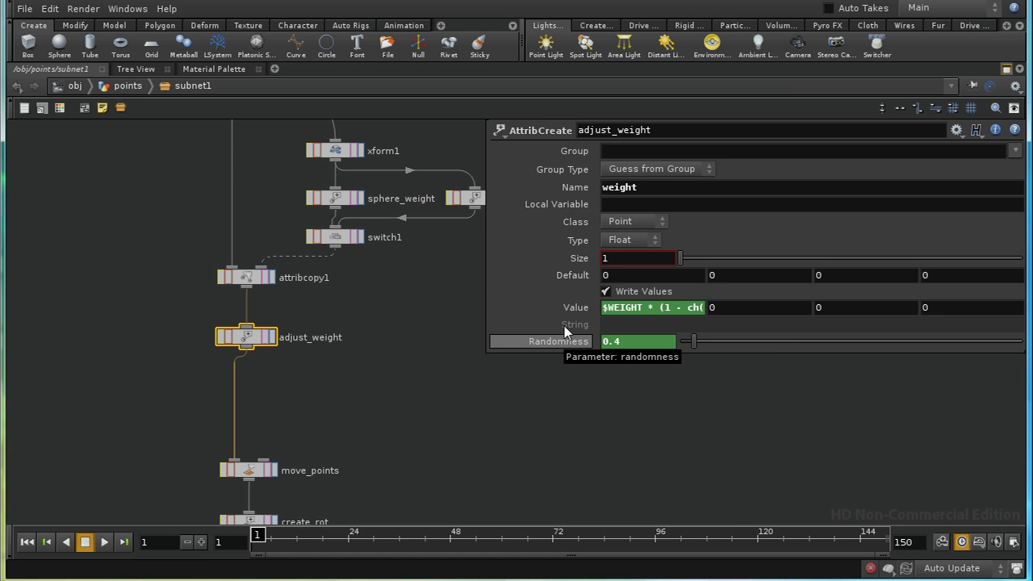
left_click(669, 307)
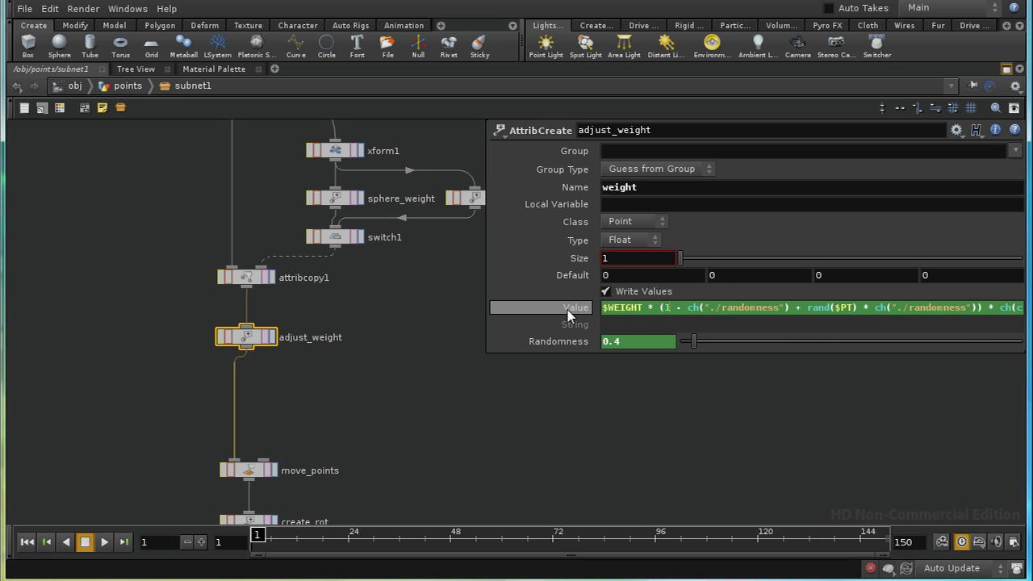
middle_click_drag(322, 420, 331, 355)
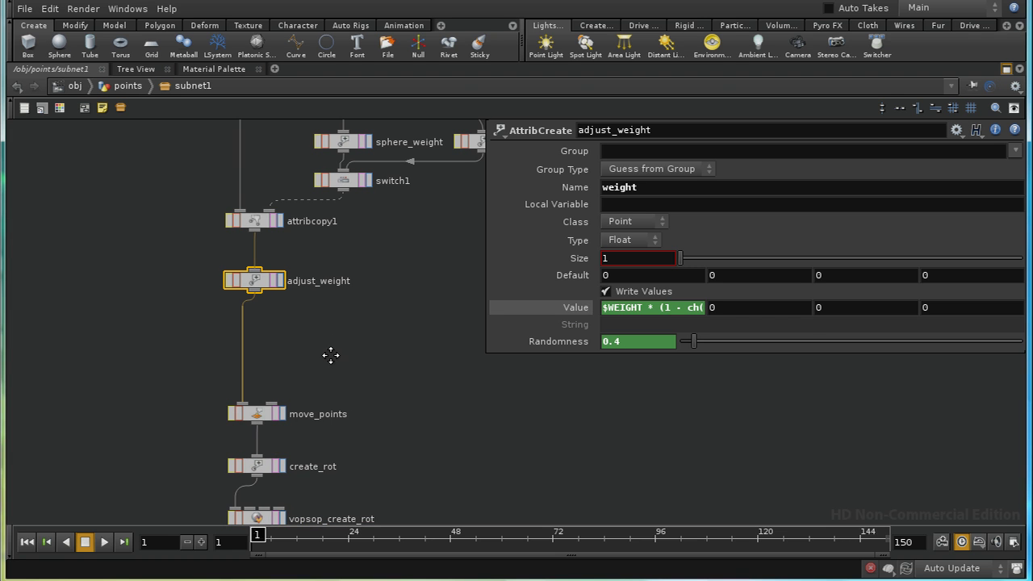
Step: Examine move_points' Position expressions and compare their channel references with subnet1's Position Change parameters
left_click(266, 415)
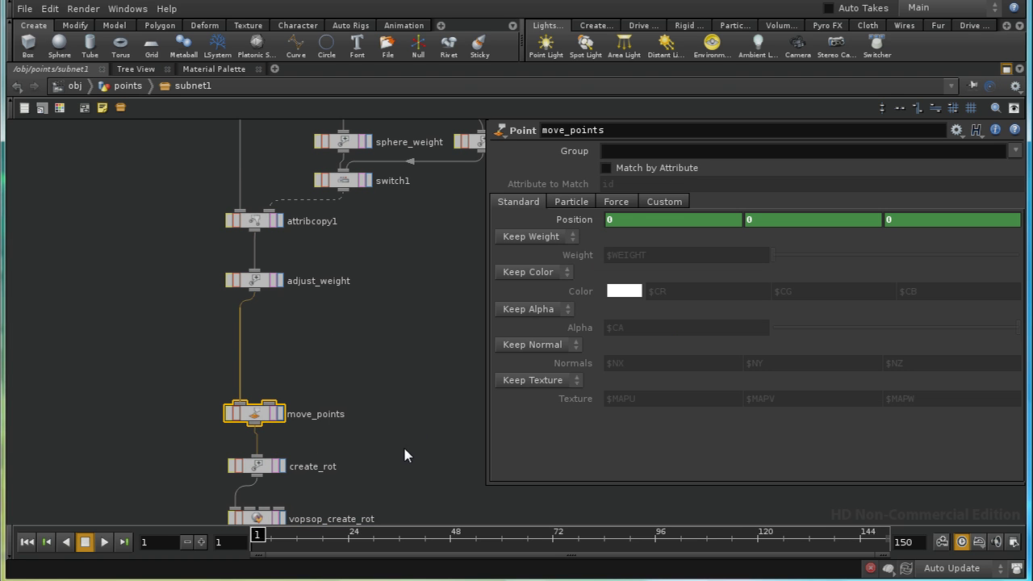
middle_click_drag(394, 456, 367, 416)
left_click(565, 218)
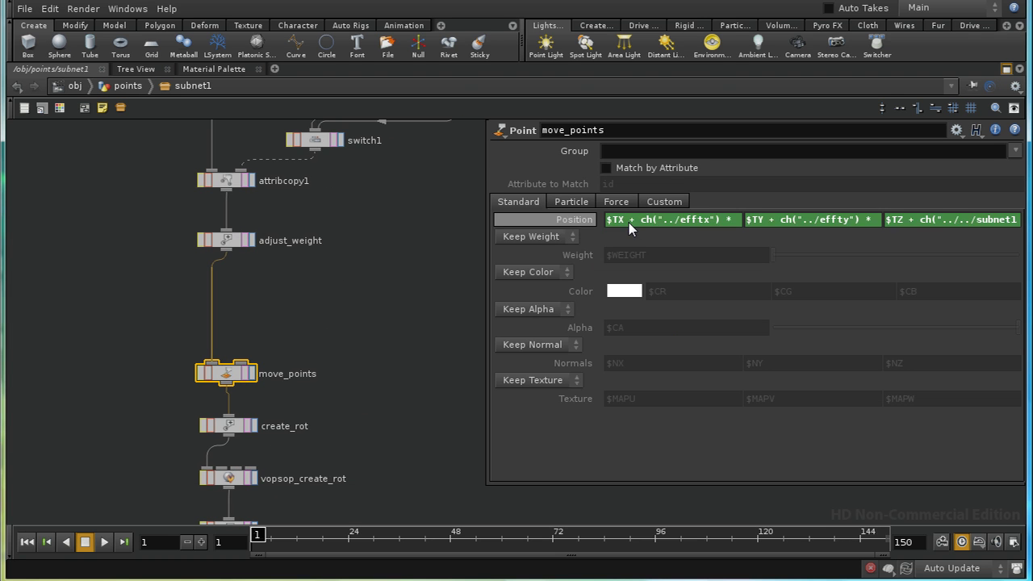
left_click(705, 220)
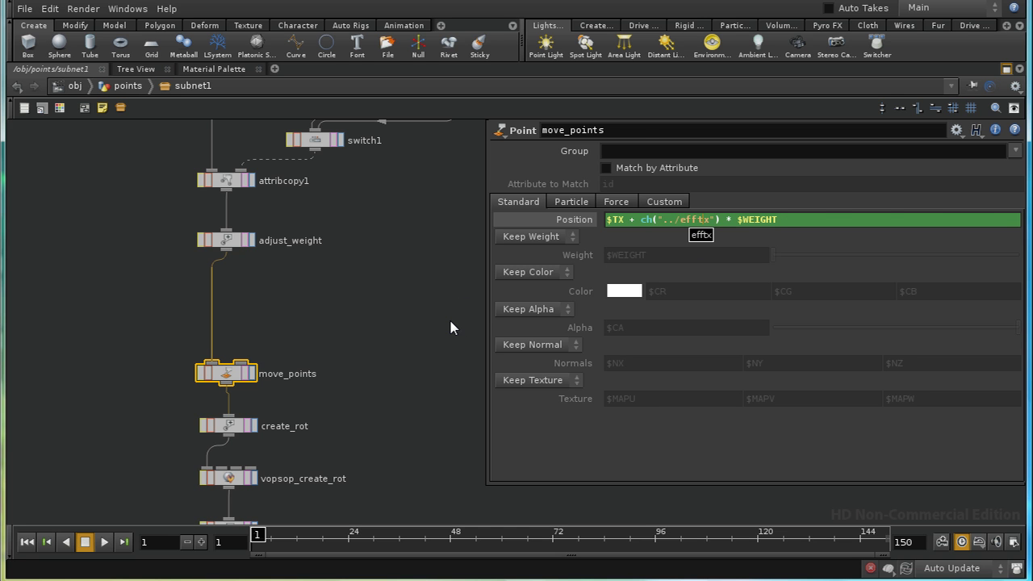
key("Return")
key("u")
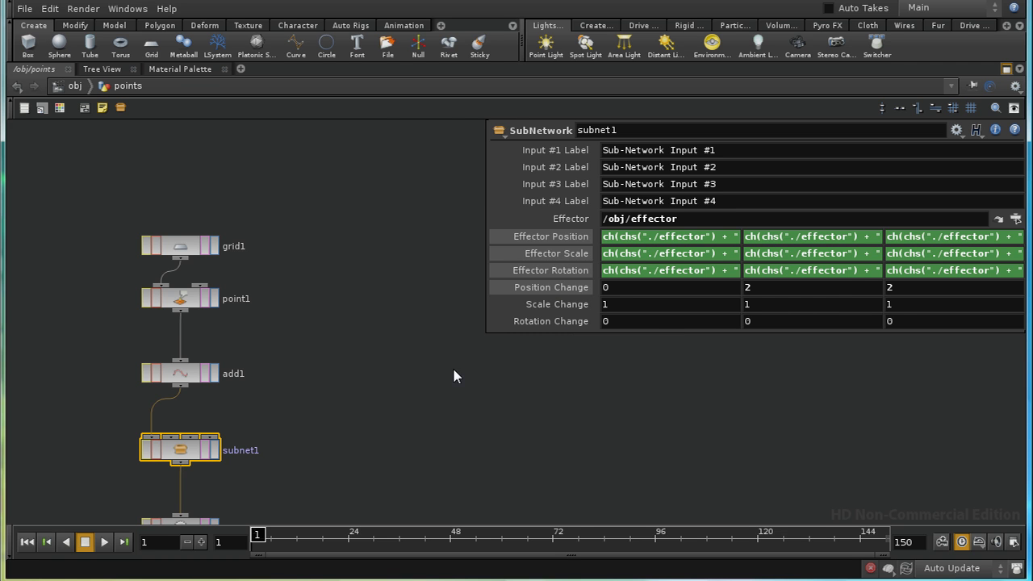
double_click(187, 454)
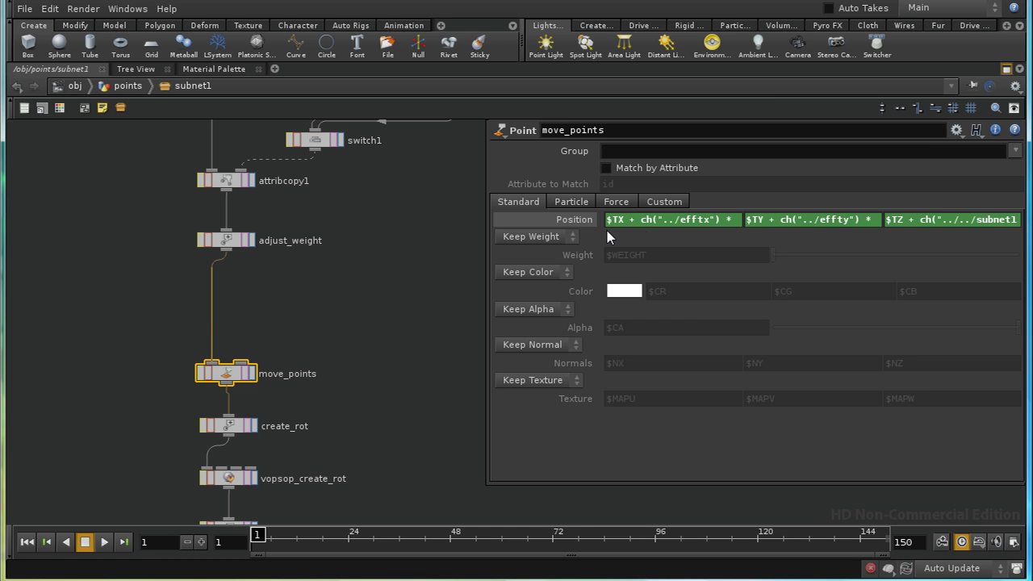
left_click(649, 220)
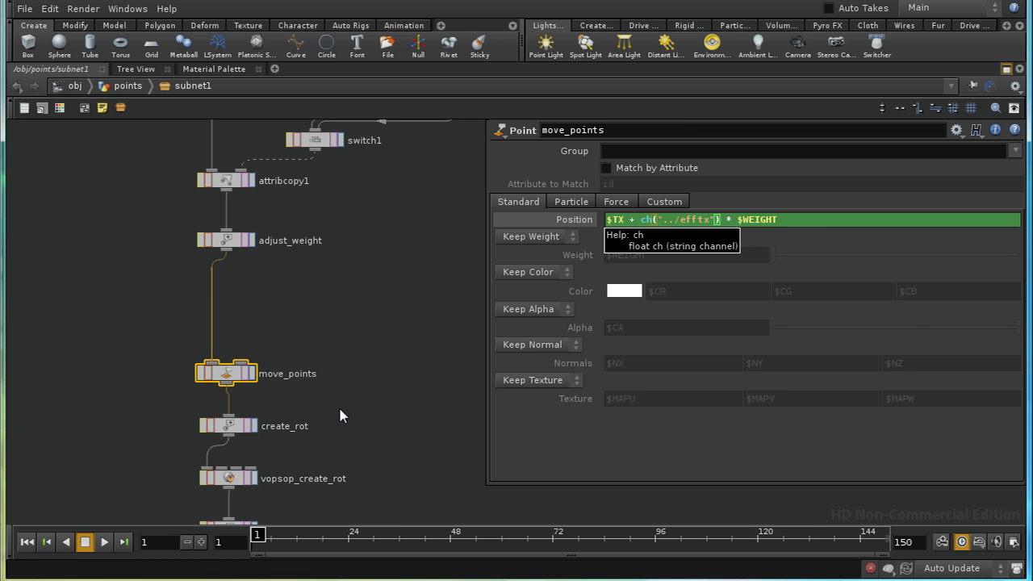
Step: Examine create_rot's rotation attribute and its Value expressions against subnet1's Rotation Change parameters
left_click(228, 426)
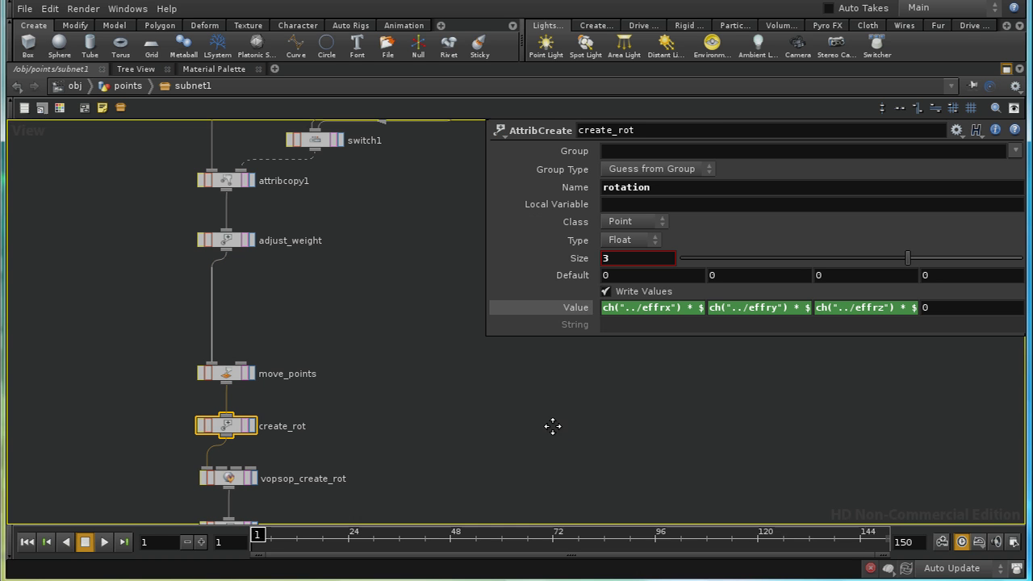
middle_click_drag(551, 424, 526, 399)
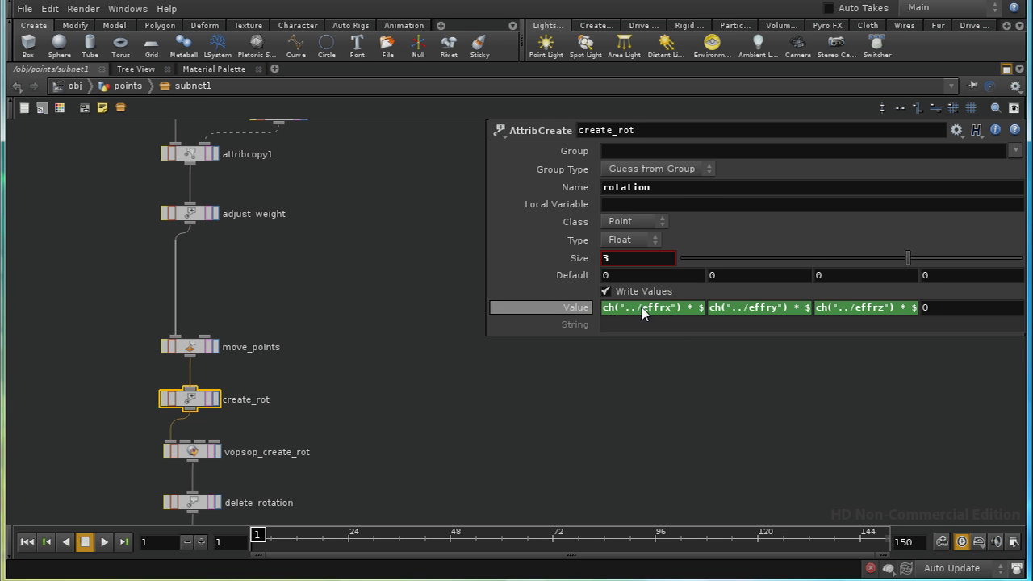
key("u")
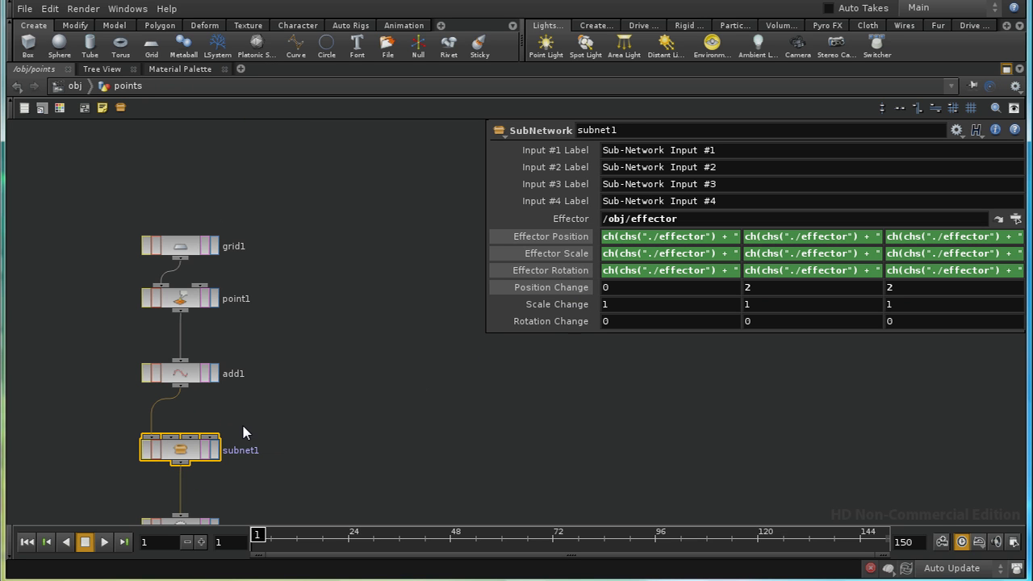
double_click(190, 453)
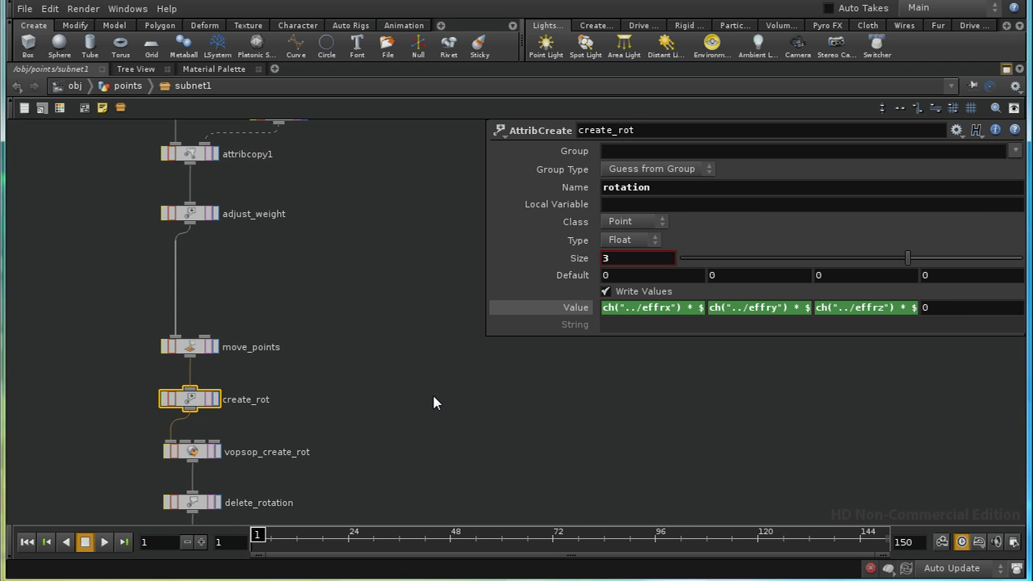
middle_click_drag(374, 505, 374, 369)
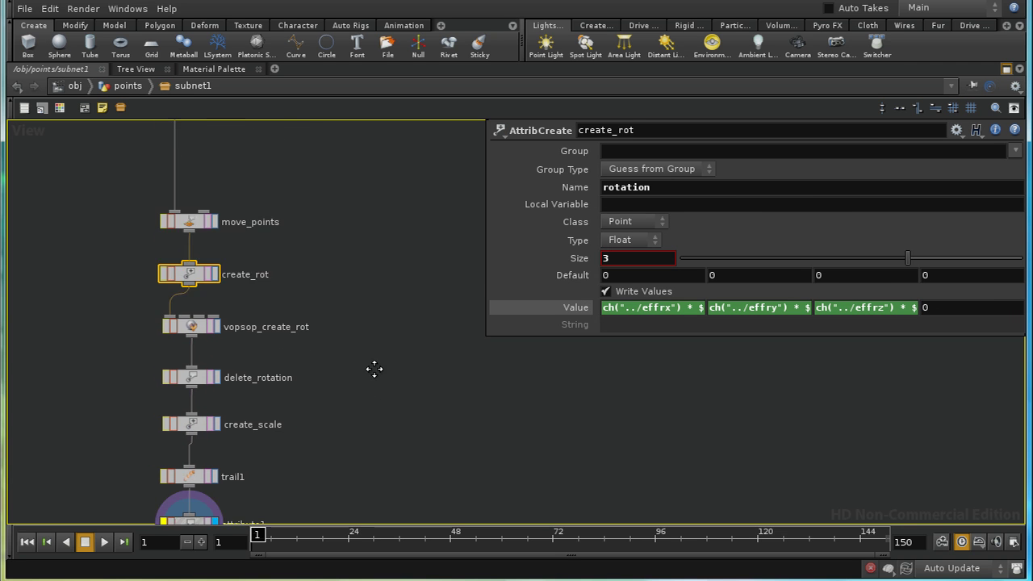
middle_click_drag(358, 444, 410, 461)
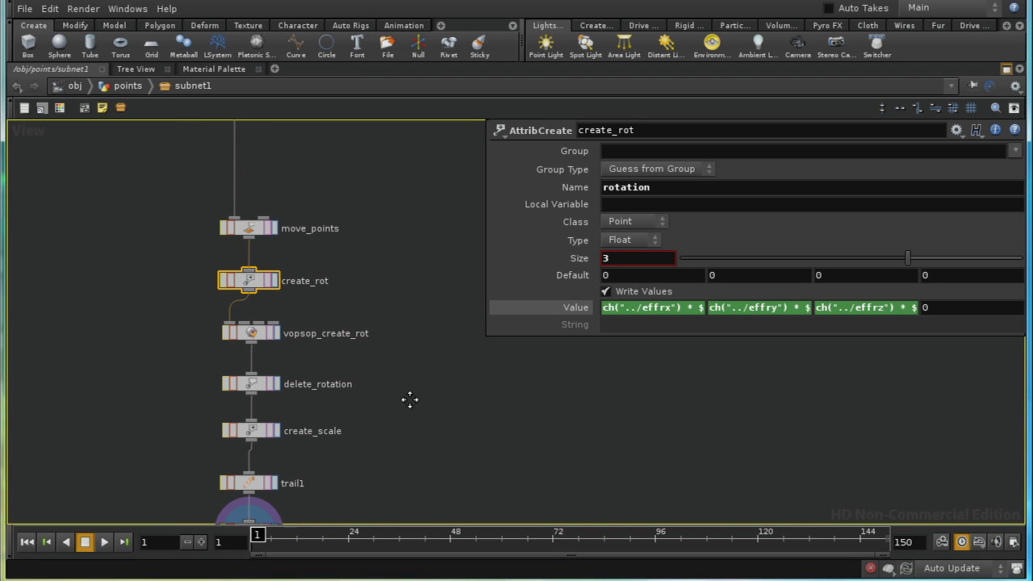
middle_click_drag(410, 401, 406, 444)
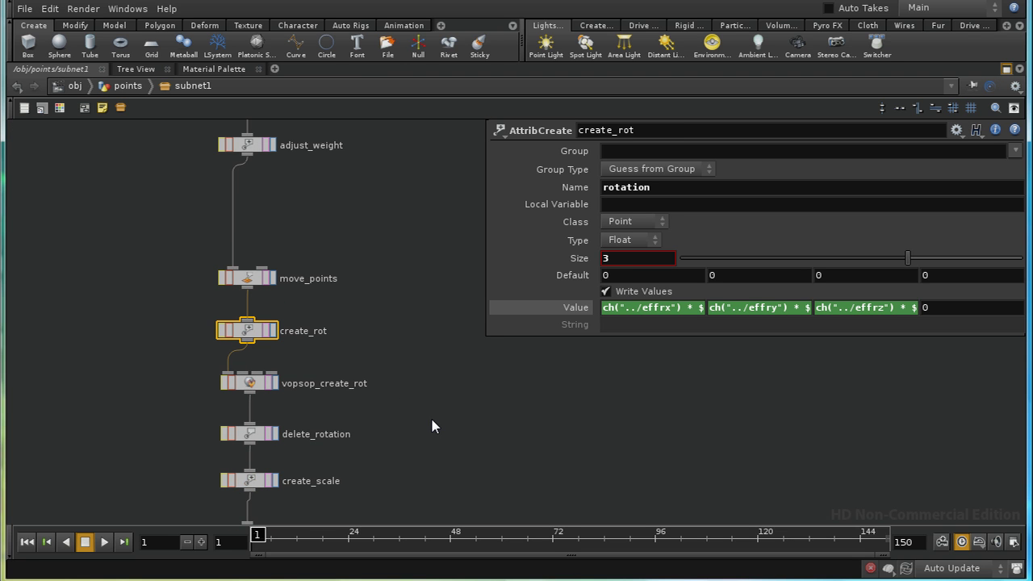
middle_click_drag(416, 434, 394, 417)
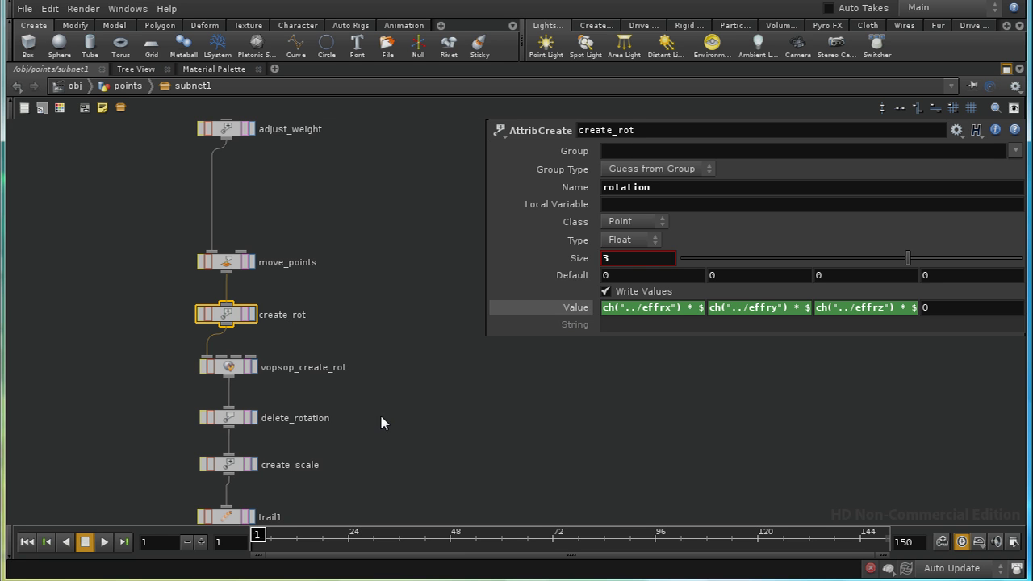
Step: Inspect vopsop_create_rot's inner network, checking the settings of eulertoquat1 and addattrib1, and return to subnet1
double_click(228, 367)
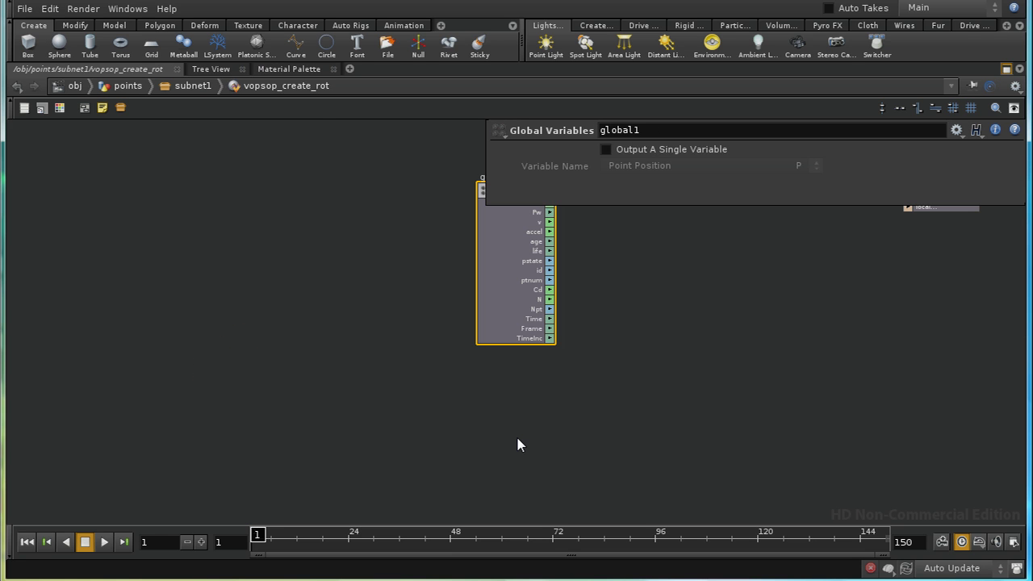
middle_click_drag(518, 438, 259, 565)
middle_click_drag(414, 431, 408, 489)
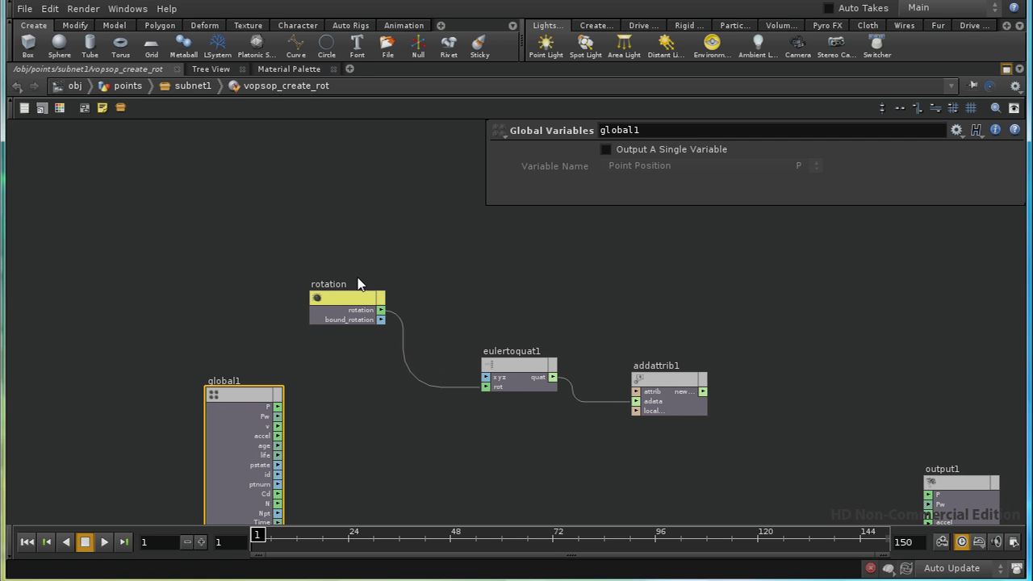
left_click(519, 363)
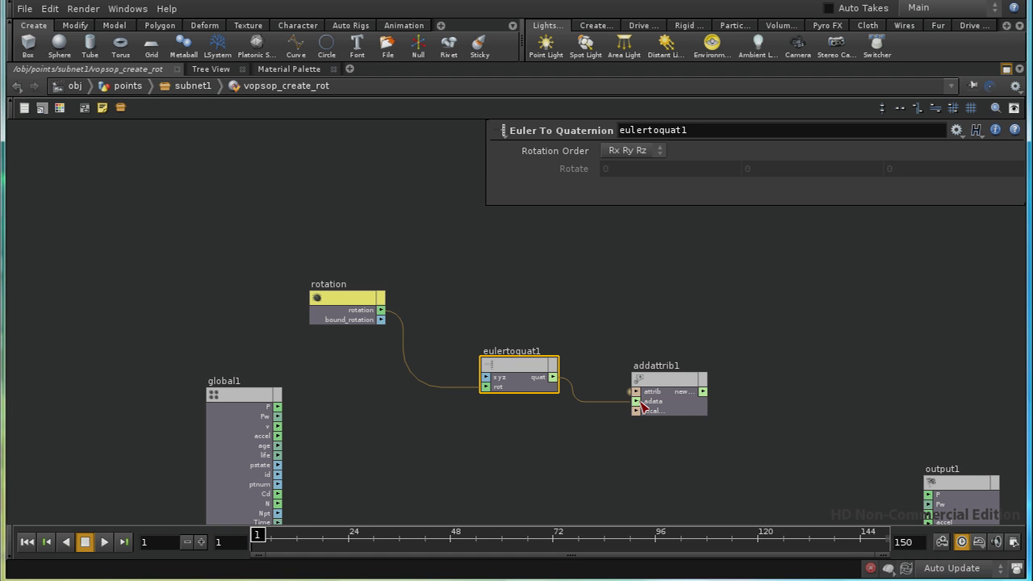
left_click(673, 387)
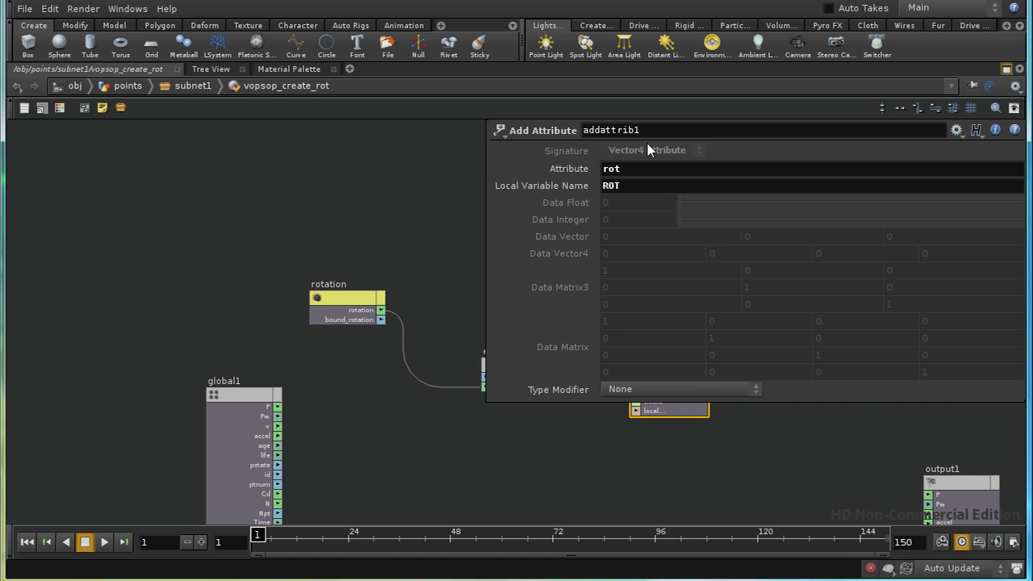
left_click(441, 261)
key("p")
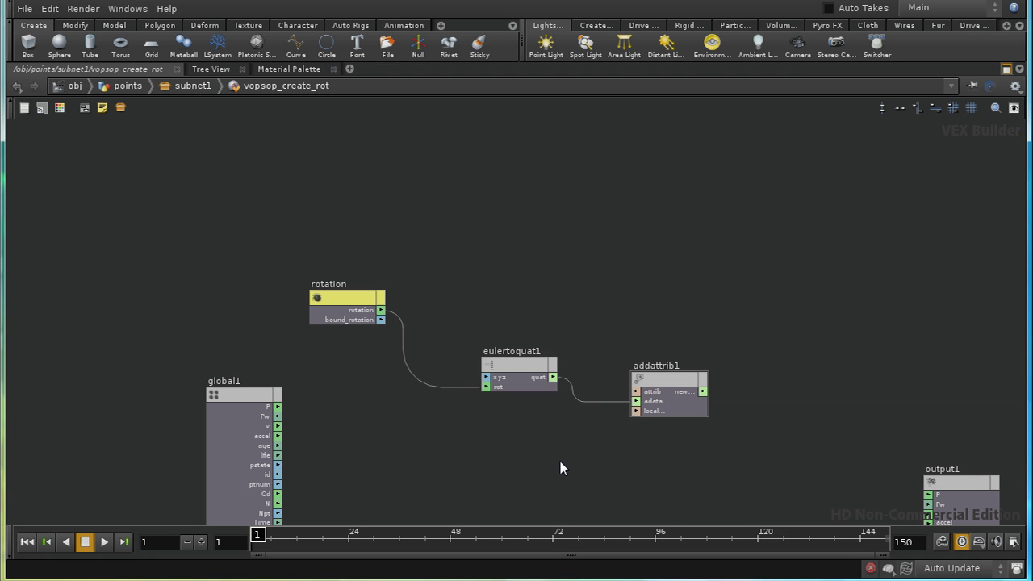
key("u")
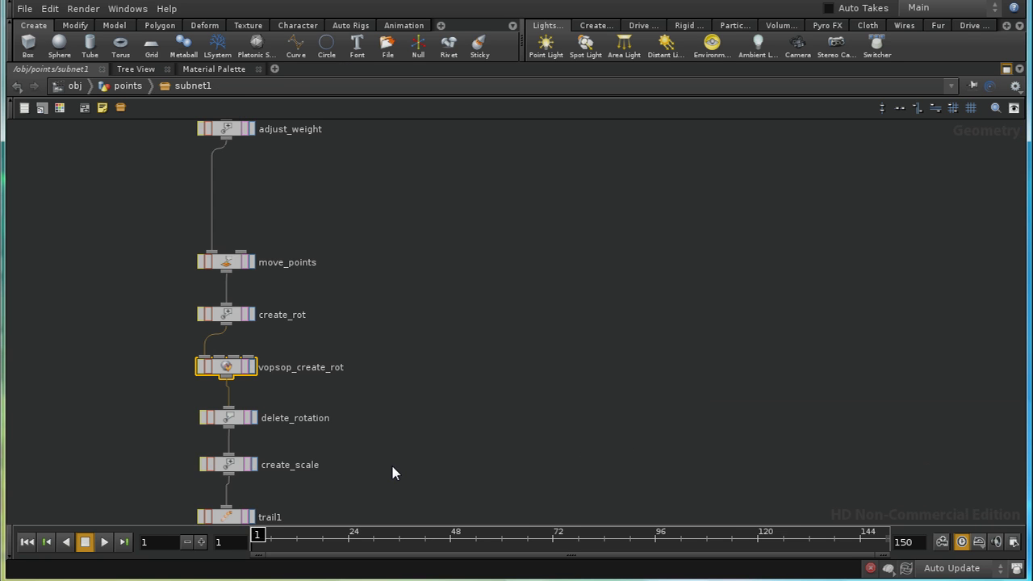
Step: Examine which attribute the delete_rotation node removes from the points
middle_click_drag(391, 463, 640, 423)
left_click_drag(485, 385, 482, 384)
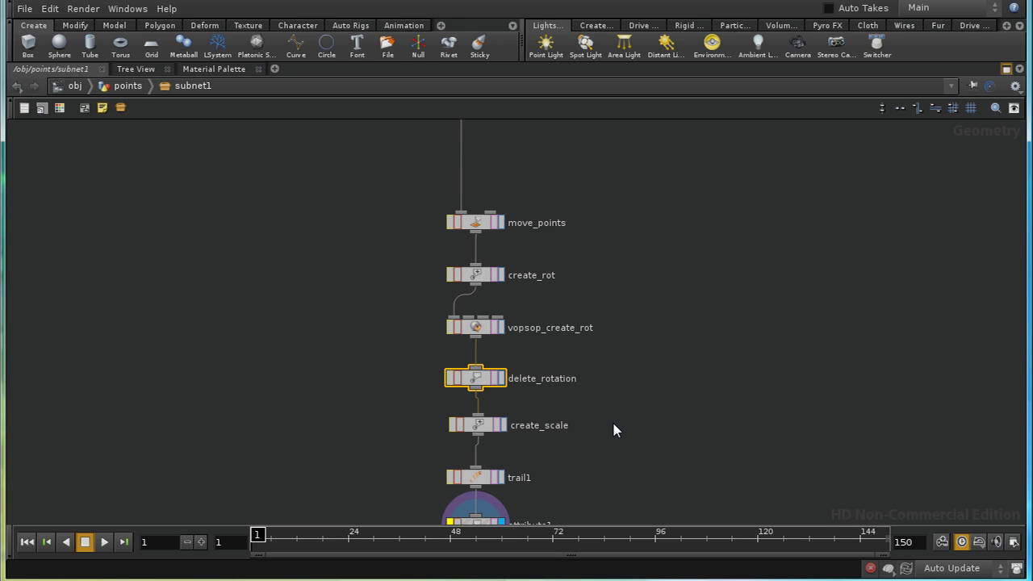
middle_click_drag(613, 430, 622, 371)
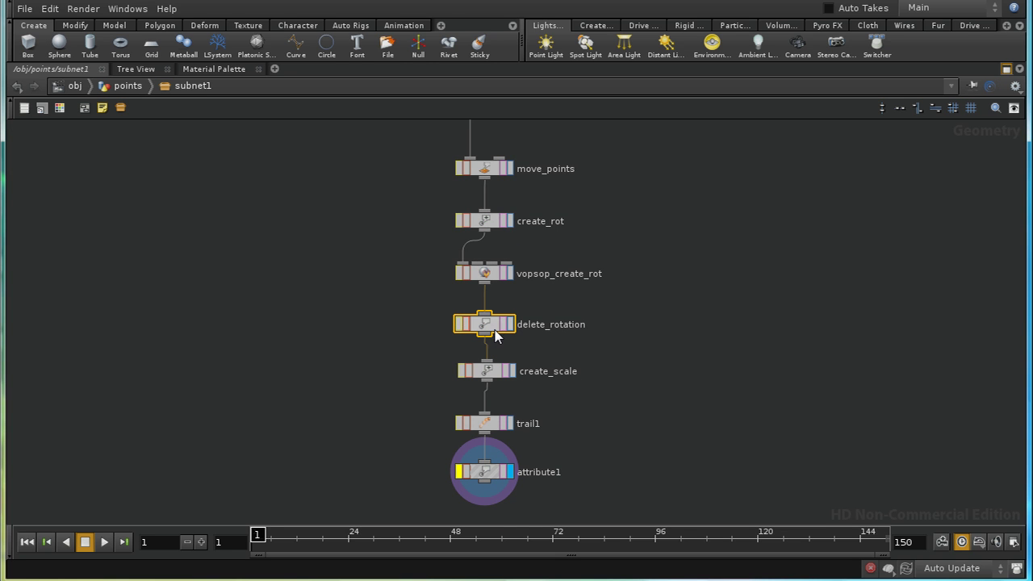
middle_click_drag(664, 427, 568, 420)
key("p")
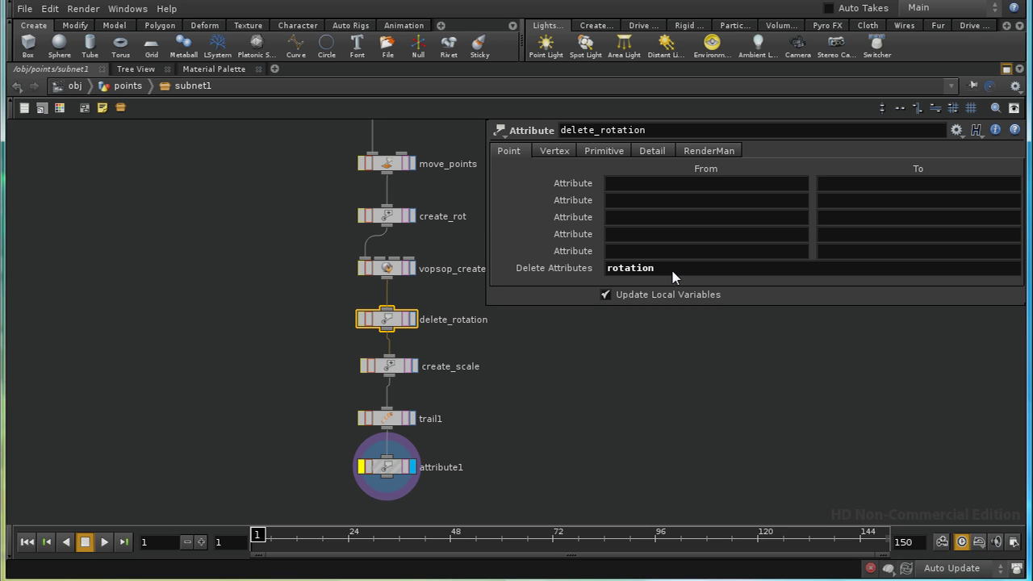
middle_click_drag(570, 406, 475, 388)
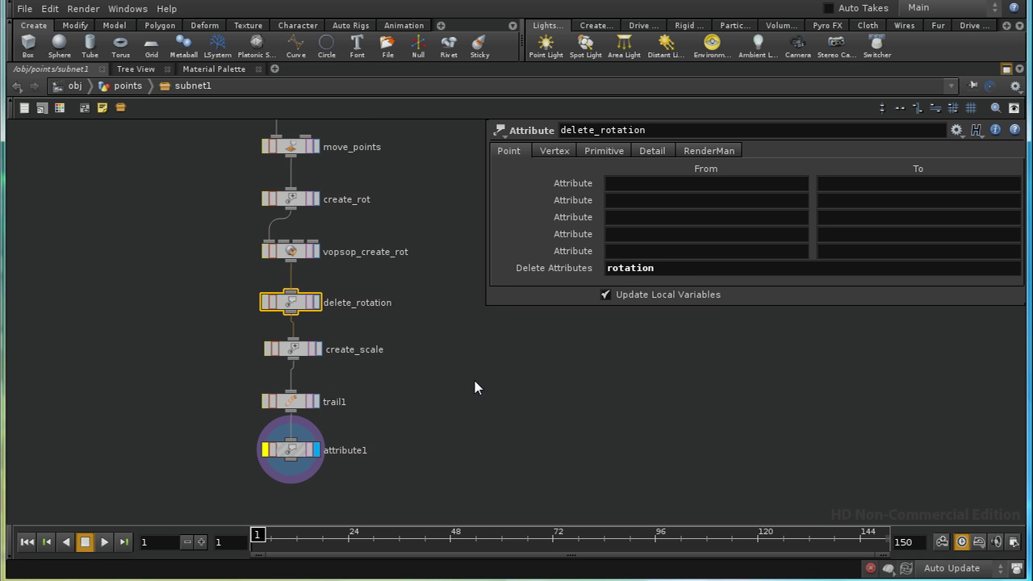
Step: Examine the full expression behind create_scale's first Value component and review trail1's settings
left_click(297, 354)
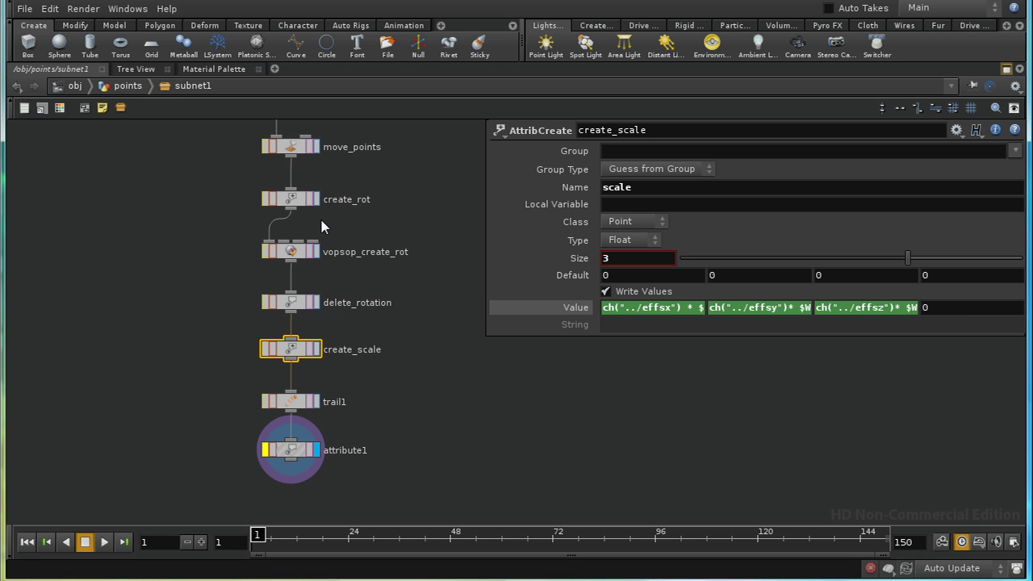
left_click(665, 314)
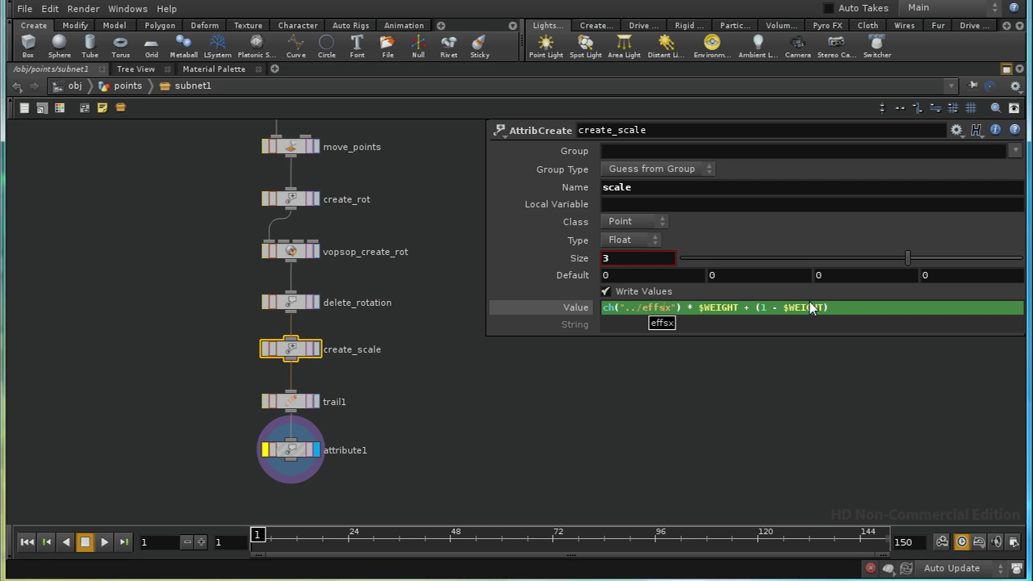
left_click(291, 401)
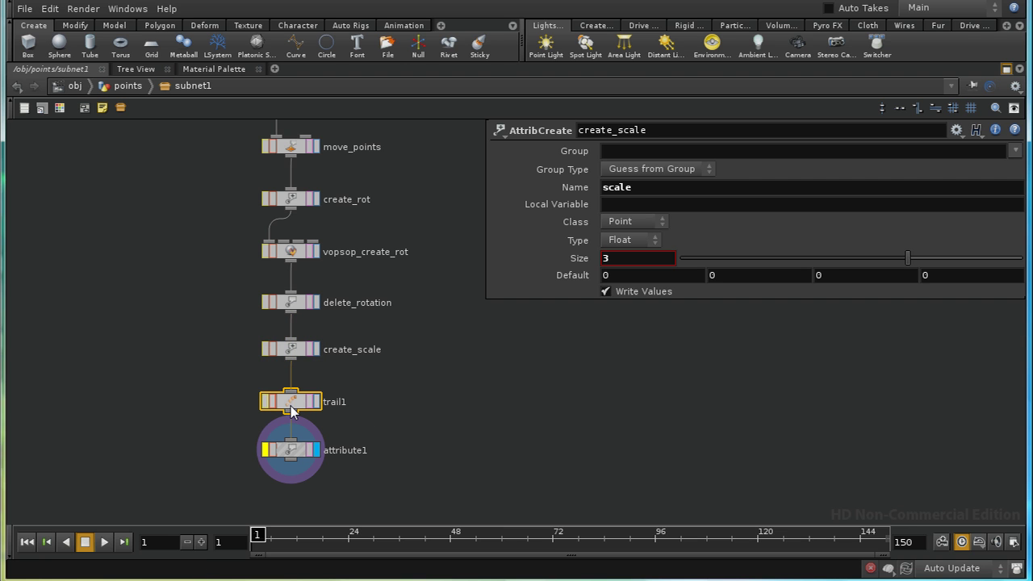
middle_click_drag(438, 429, 423, 412)
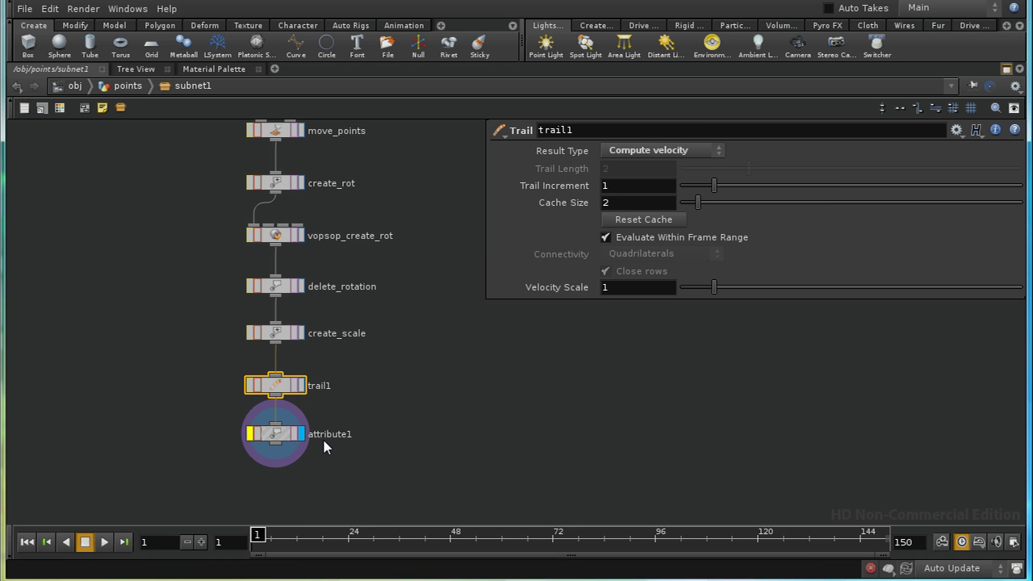
Step: Delete the attribute1 node below trail1 and return to the points network
left_click(276, 441)
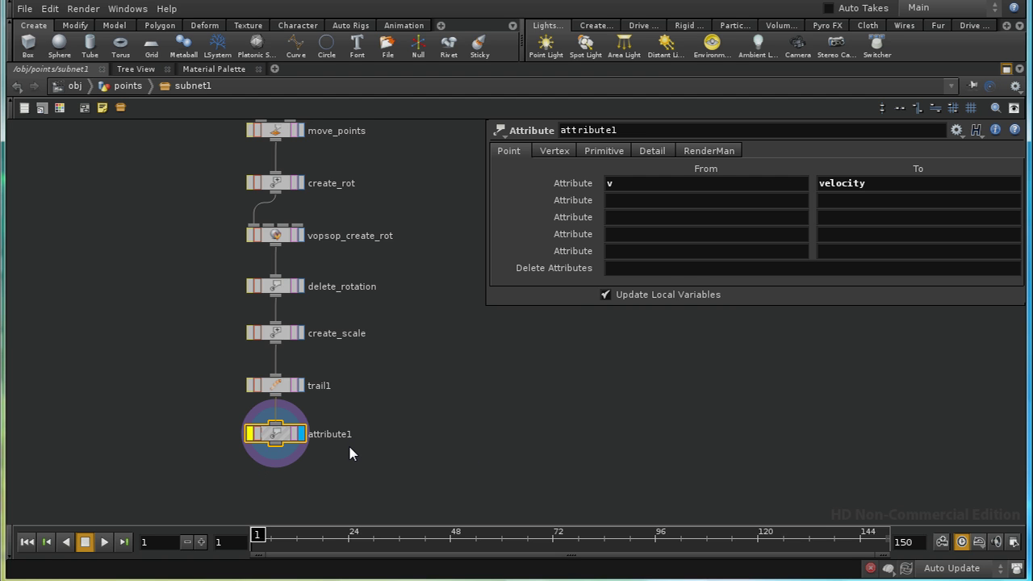
key("Delete")
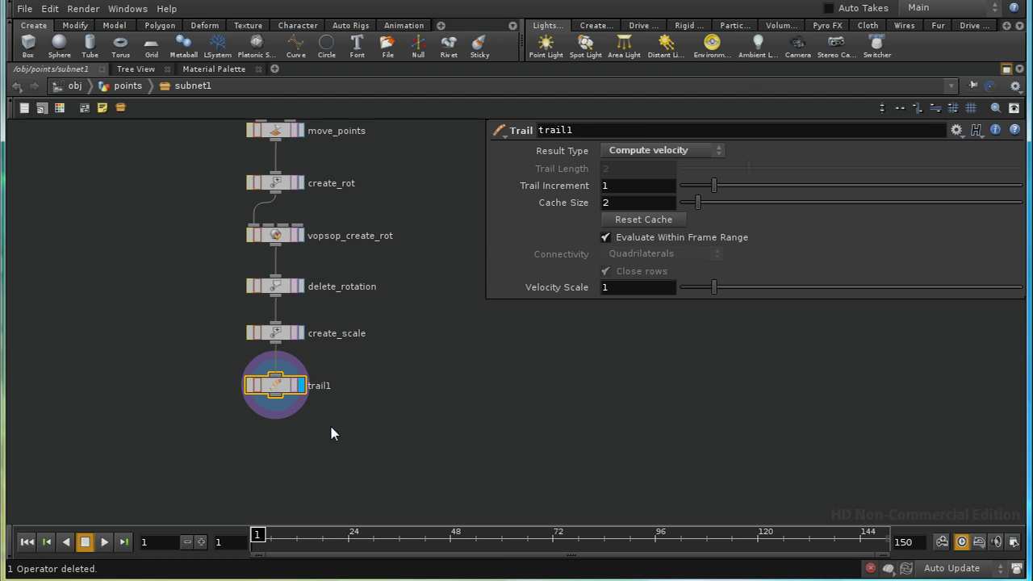
key("u")
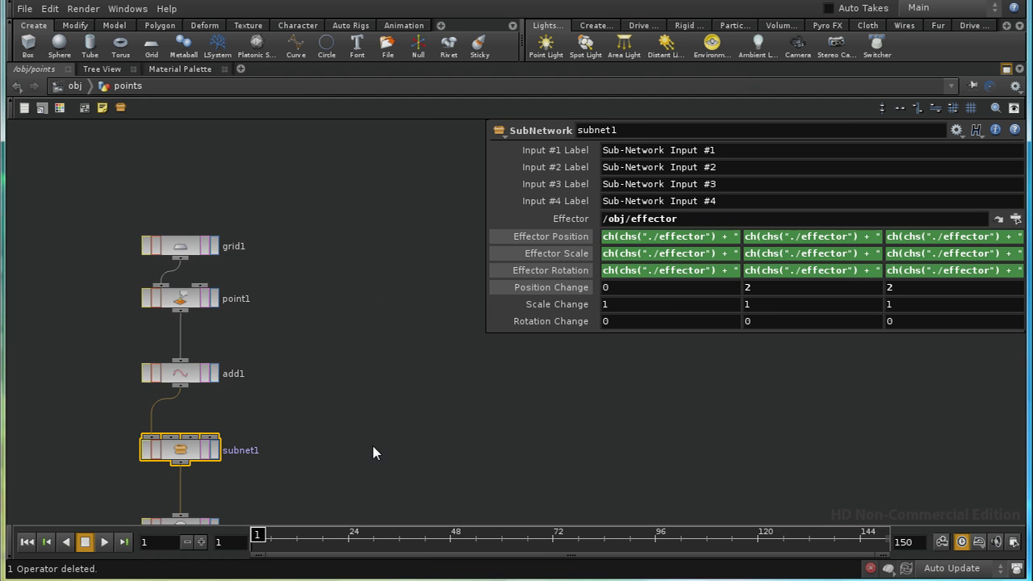
Step: Examine copy1's copy settings and its incoming connections from object_merge1 and POINTS_OUT
middle_click_drag(373, 452, 344, 295)
middle_click_drag(325, 415, 355, 410)
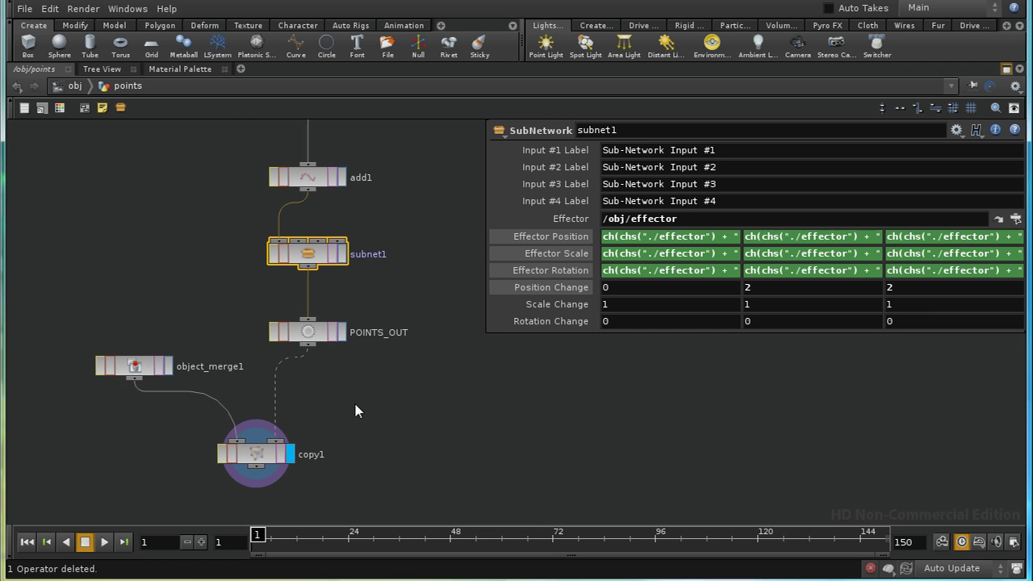
left_click(262, 454)
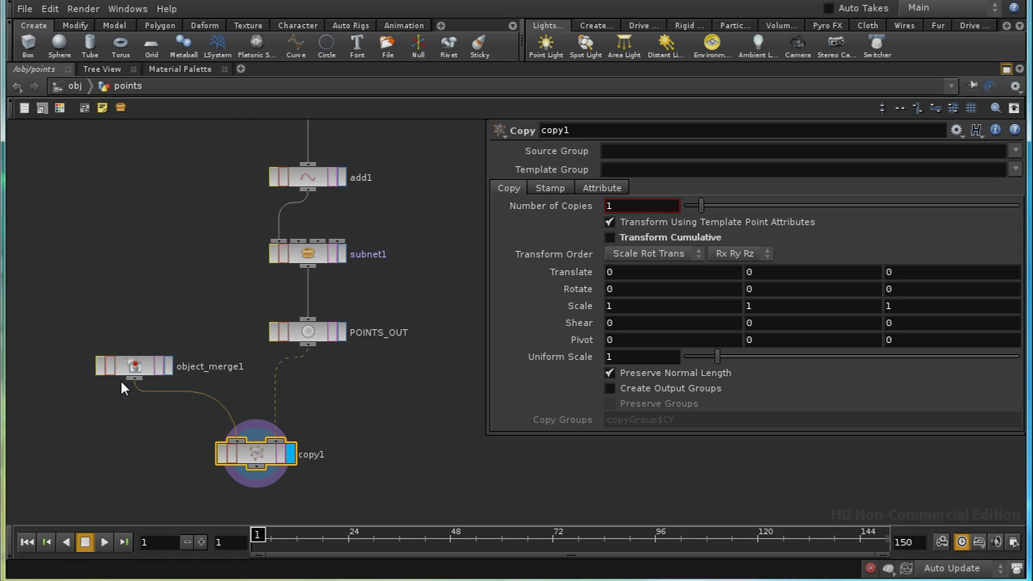
middle_click_drag(374, 415, 360, 389)
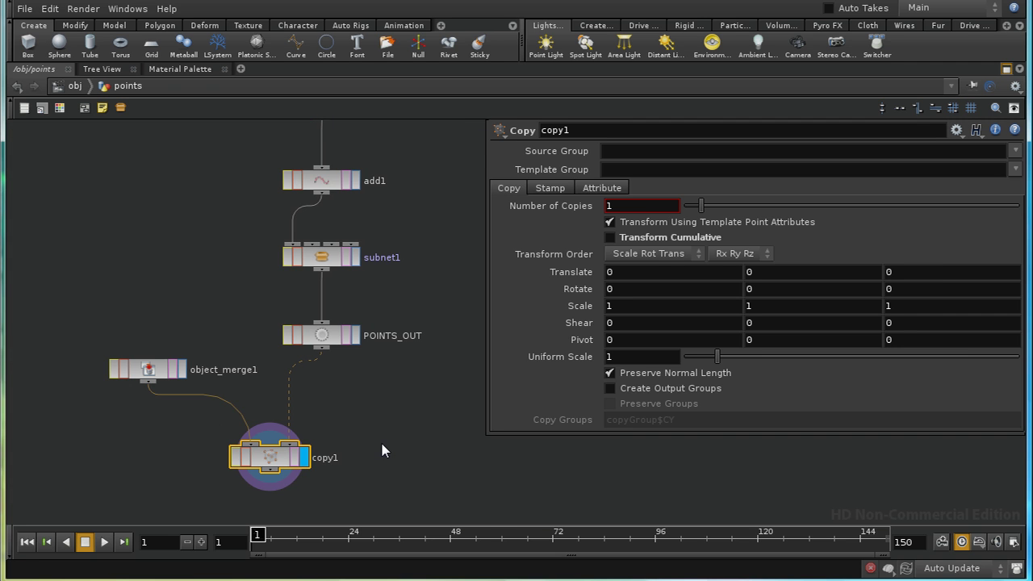
Step: Examine the Position expressions of the move_points node inside subnet1 and return to the points network
double_click(326, 258)
middle_click_drag(467, 380, 450, 457)
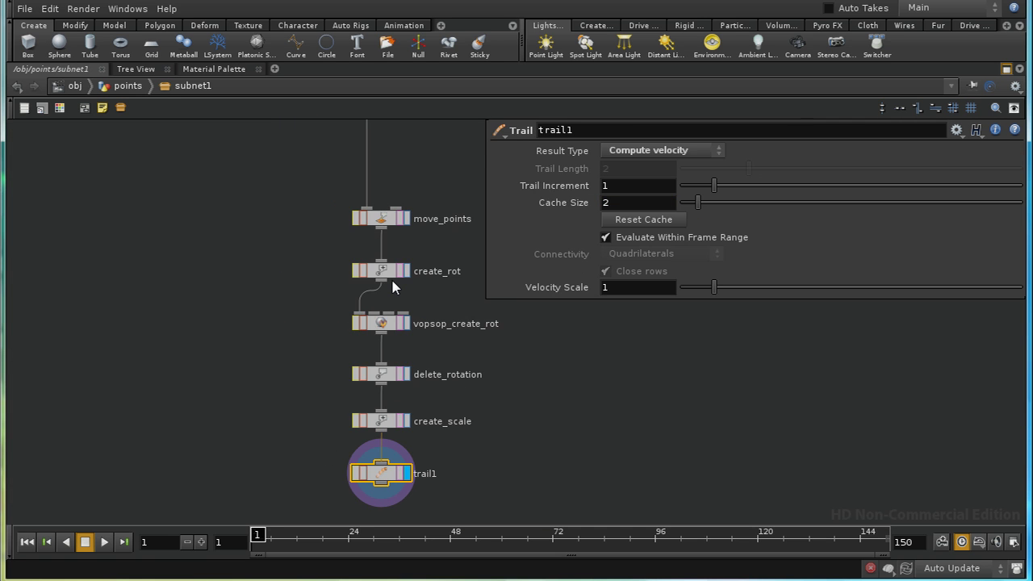
middle_click_drag(409, 306, 405, 346)
left_click(376, 258)
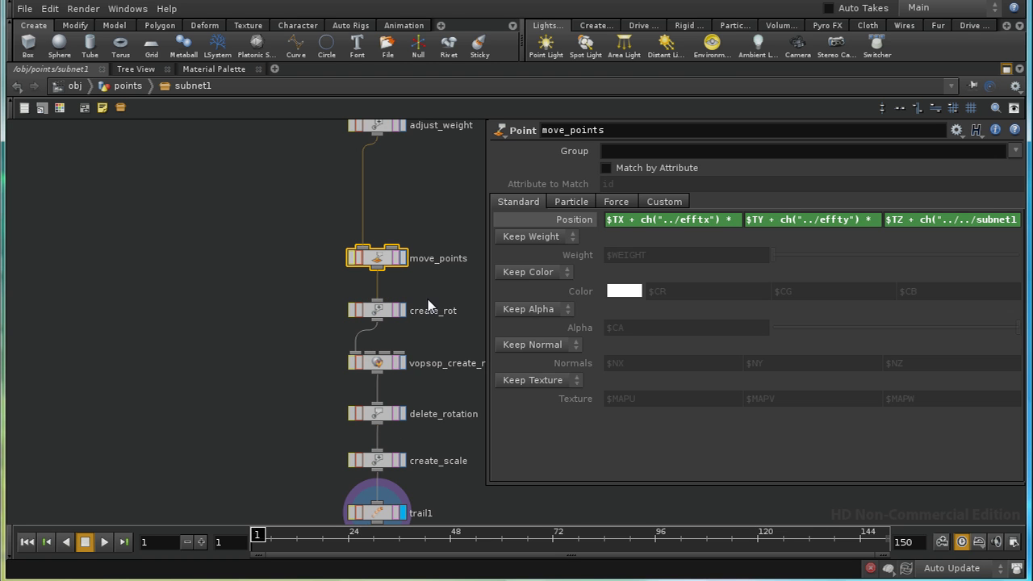
key("u")
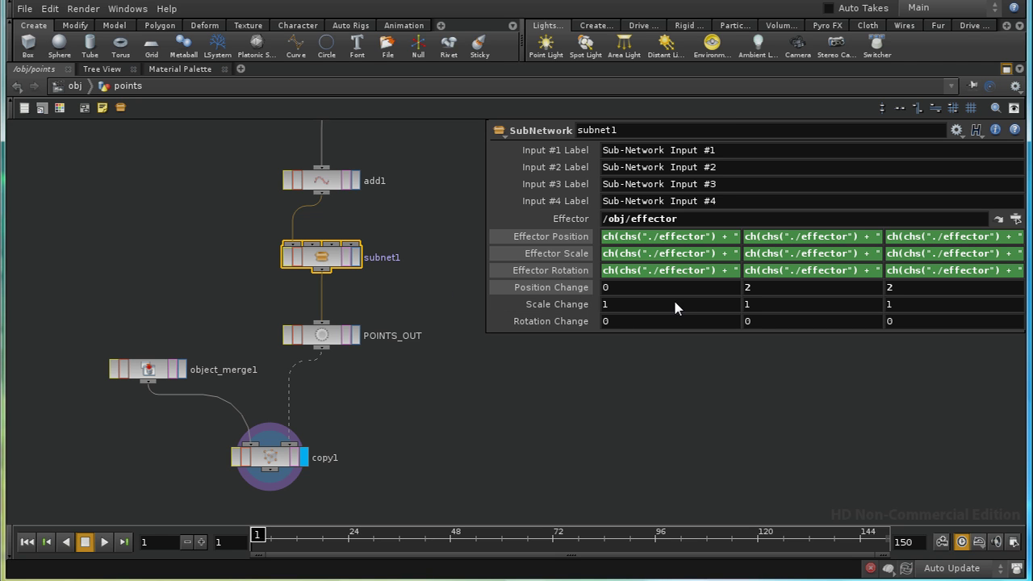
Step: Set subnet1's Scale Change to 2 on all three axes
type("2")
key("Tab")
type("2")
key("Tab")
key("p")
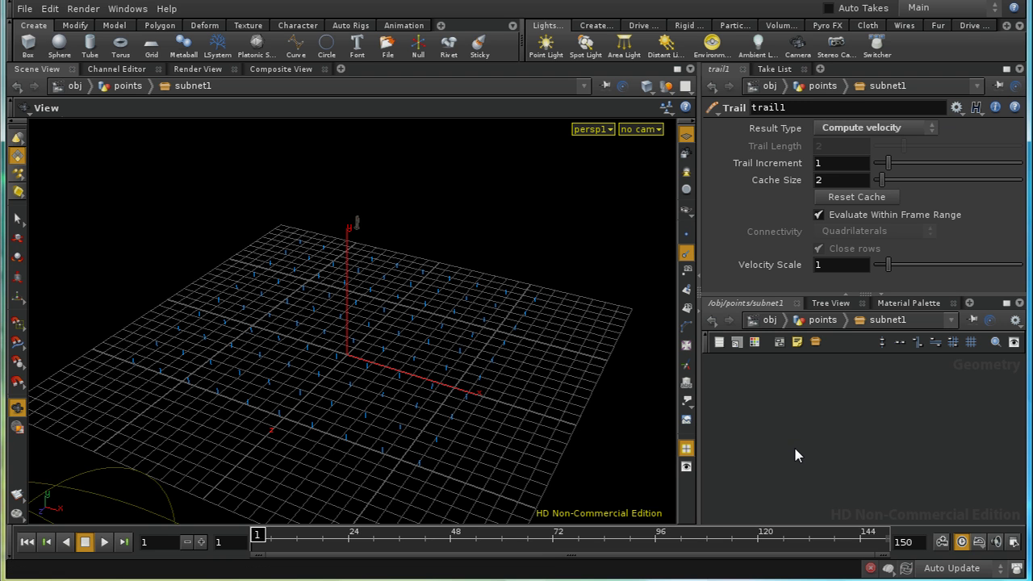
Step: Return to the points network, select copy1, play the animation to preview the scaling effect on the boxes, and rewind to frame 1
key("f")
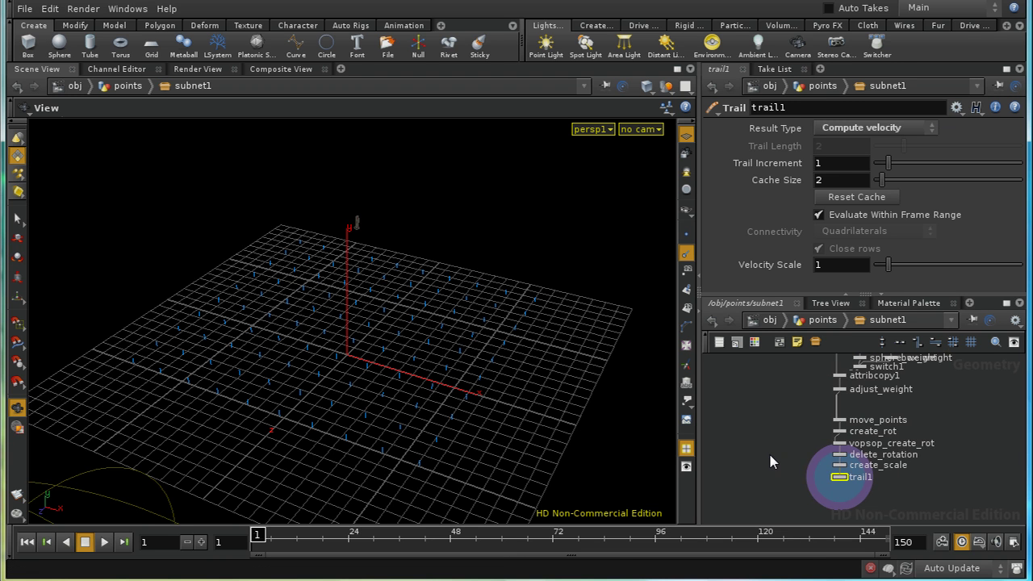
key("u")
left_click(962, 458)
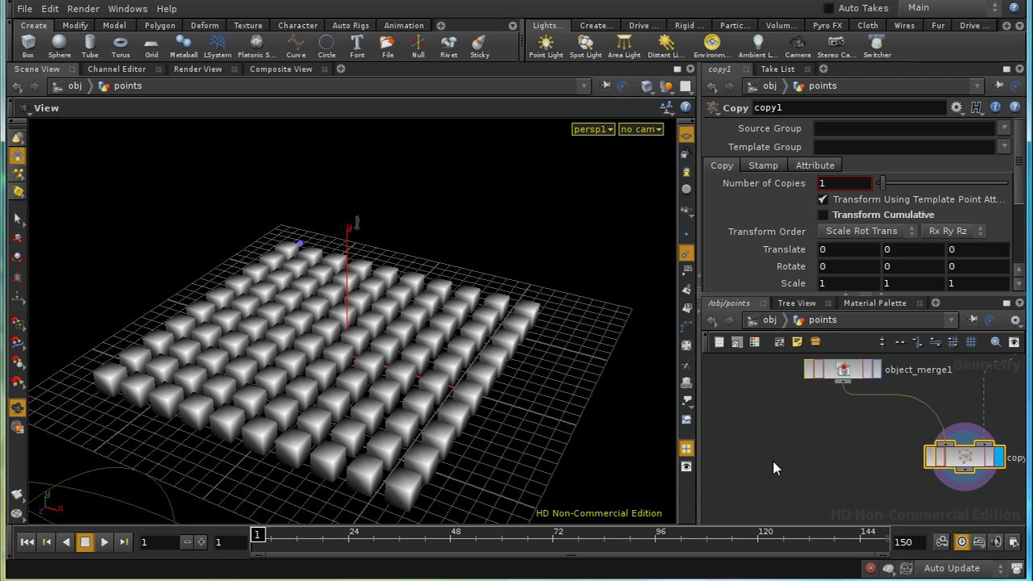
left_click(103, 543)
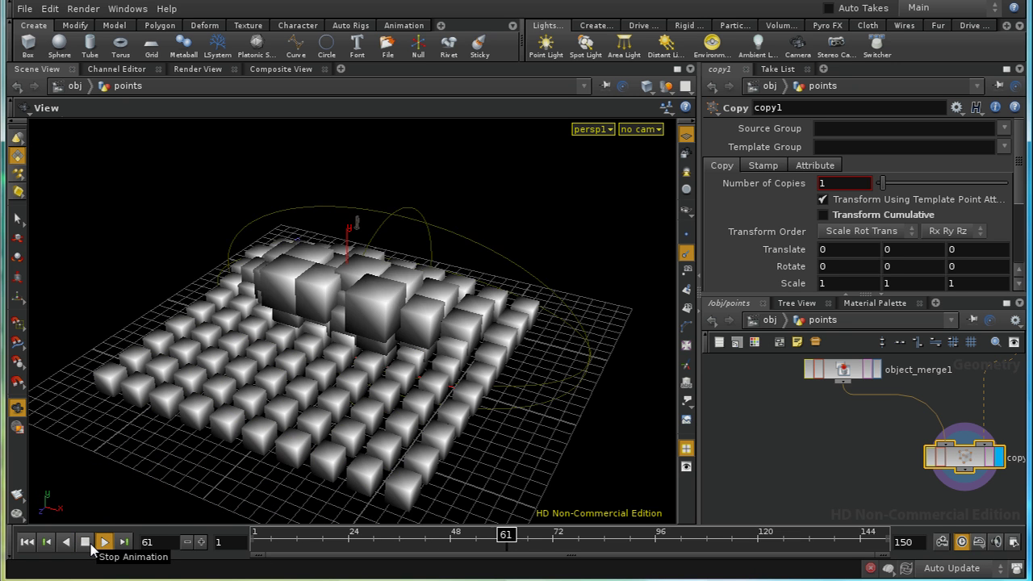
left_click(84, 542)
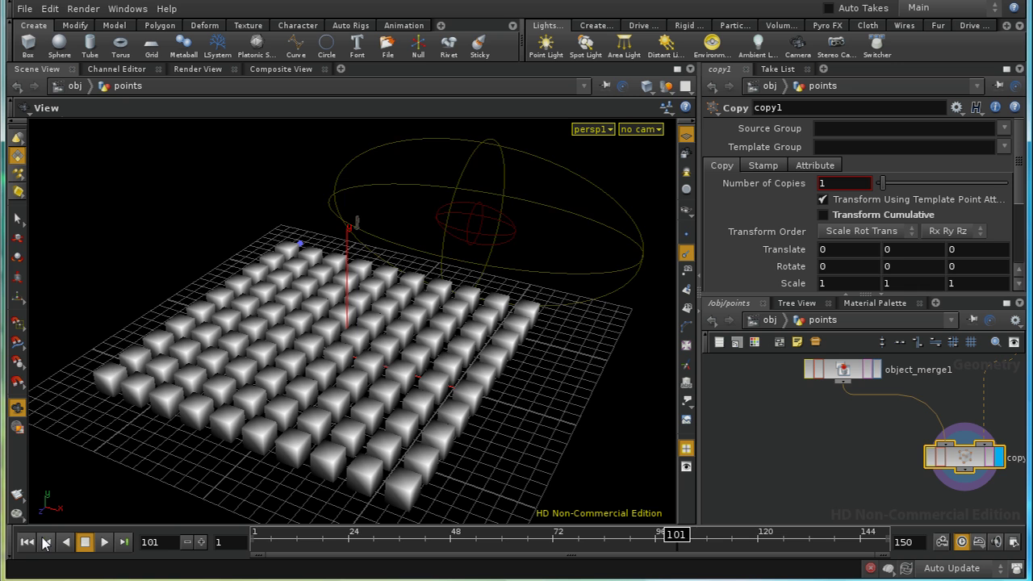
left_click(27, 541)
middle_click_drag(1000, 452, 950, 461)
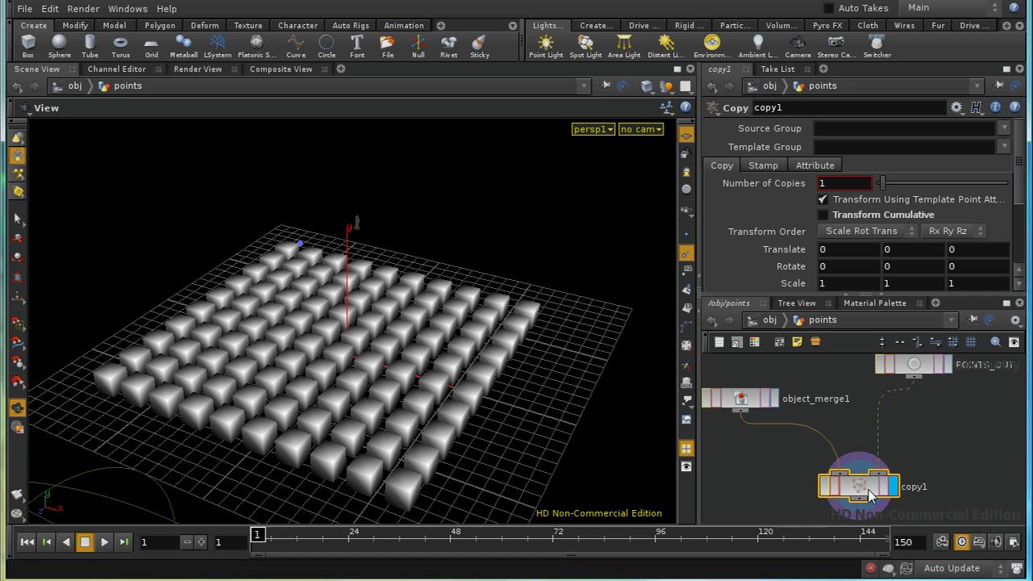
middle_click_drag(902, 462, 879, 507)
middle_click_drag(915, 441, 909, 413)
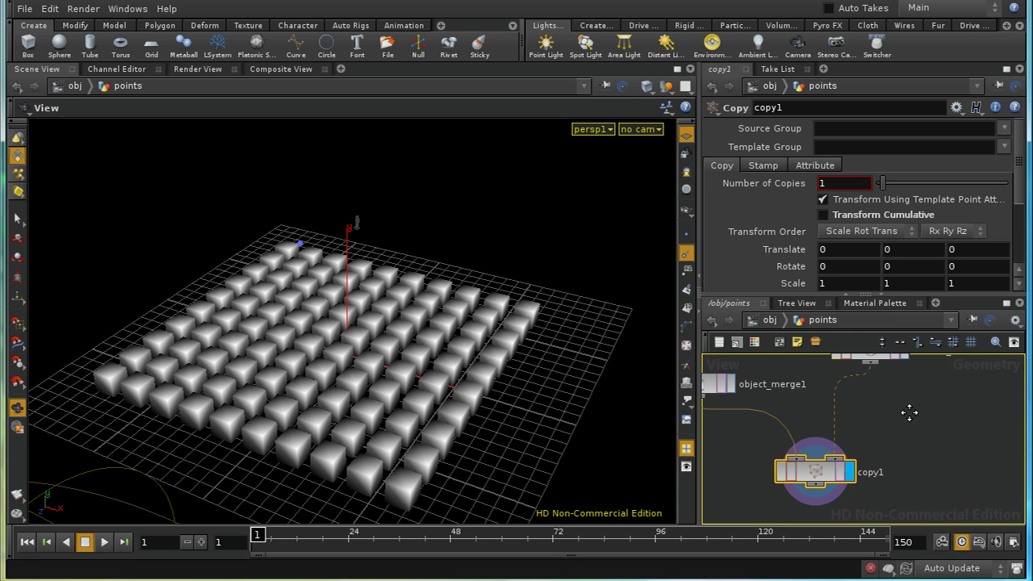
middle_click_drag(750, 473, 795, 484)
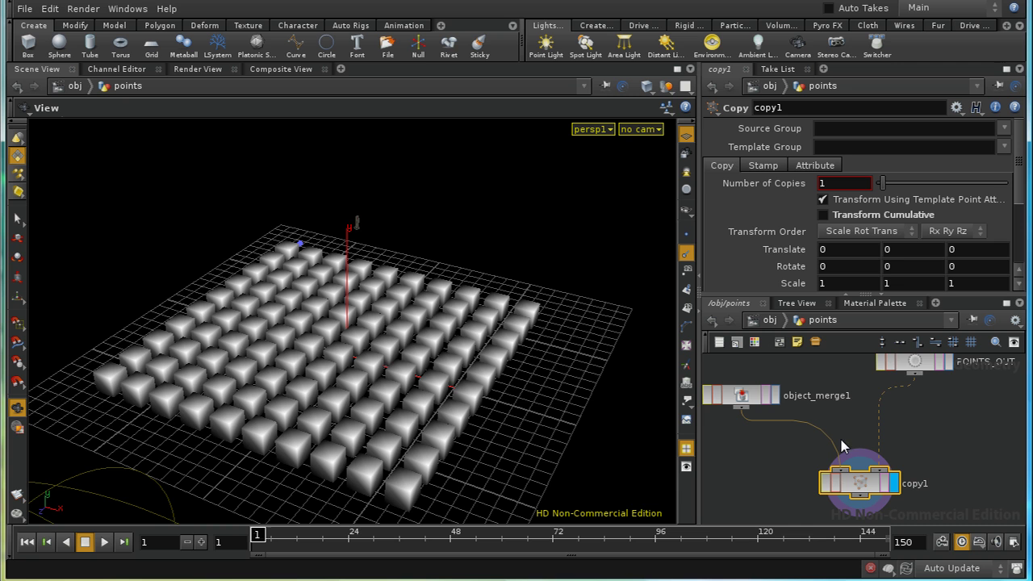
mouse_move(943, 453)
middle_mouse_down()
mouse_move(941, 431)
mouse_move(941, 451)
middle_mouse_up()
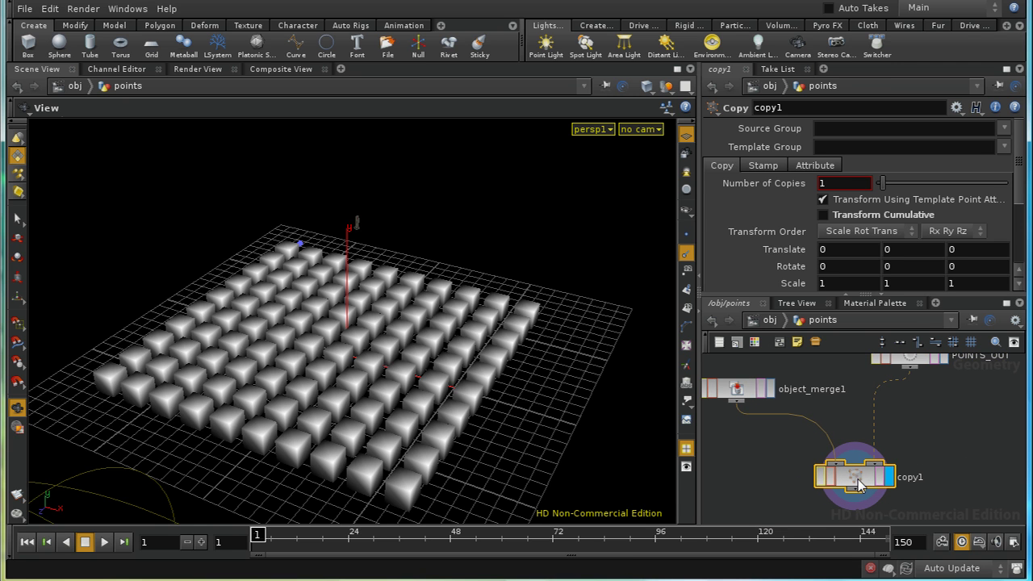
middle_click_drag(937, 393, 911, 425)
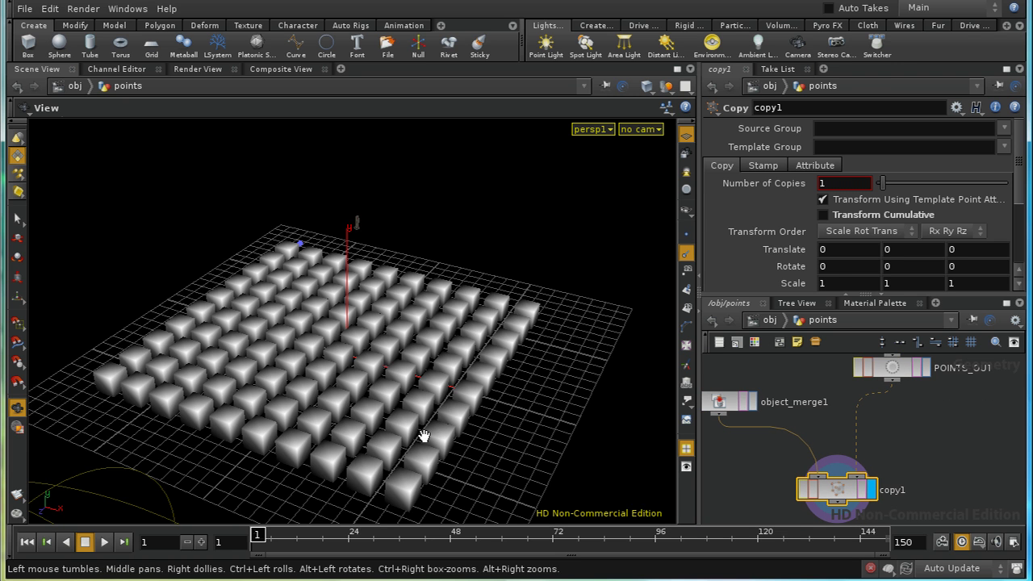
middle_click_drag(937, 465, 922, 419)
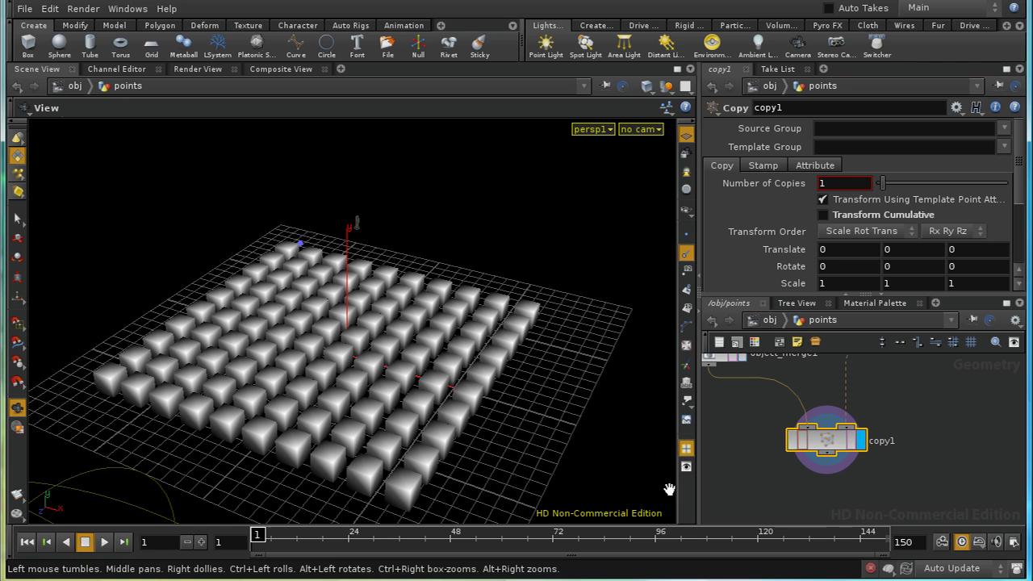
middle_click_drag(911, 385, 891, 457)
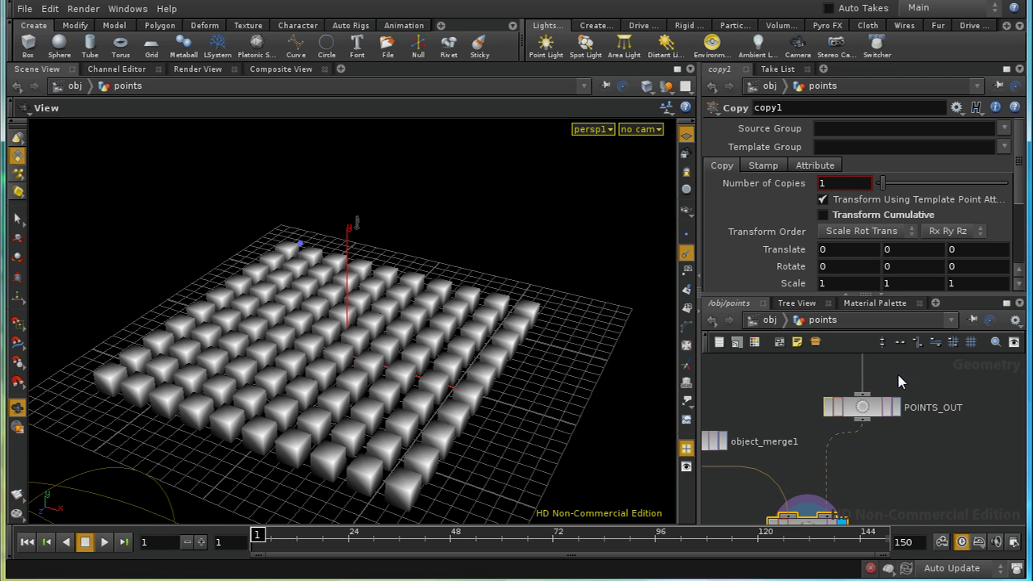
Step: Set the first Rotation Change value of subnet1 to 45 and revert its Scale Change to the defaults
middle_click_drag(897, 371, 892, 472)
left_click(865, 438)
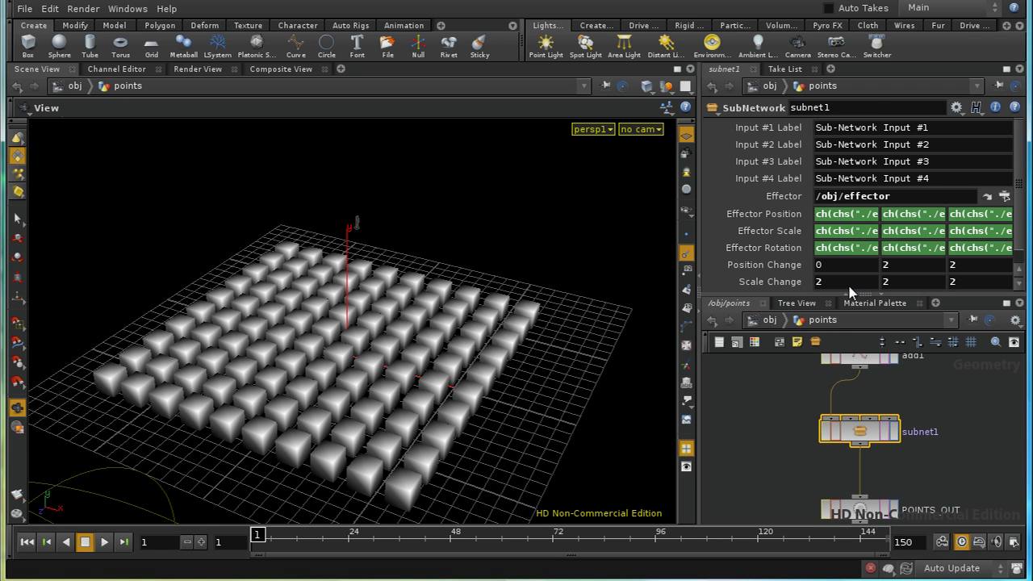
scroll(1018, 279, "down", 1)
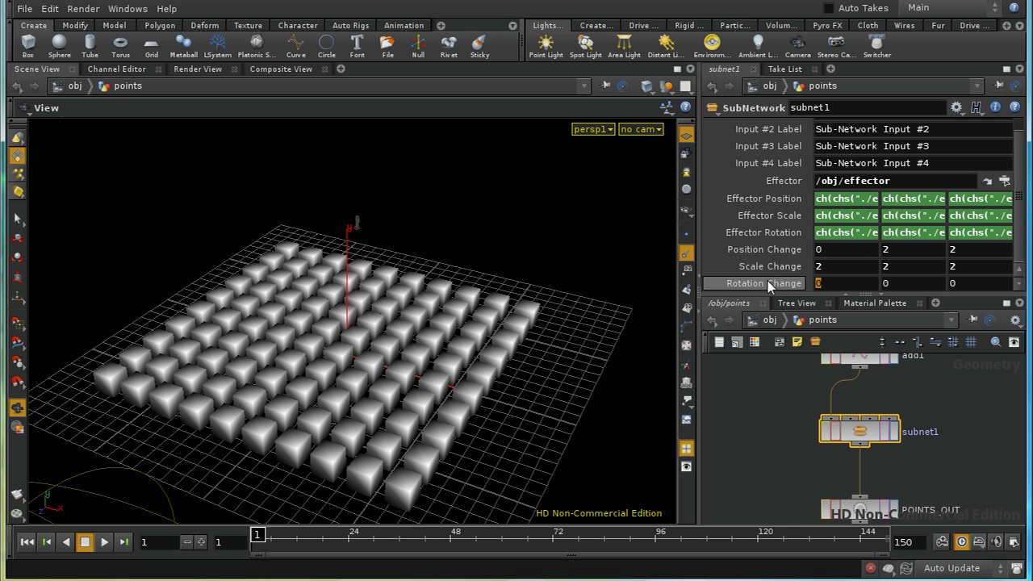
left_click(823, 286)
type("45")
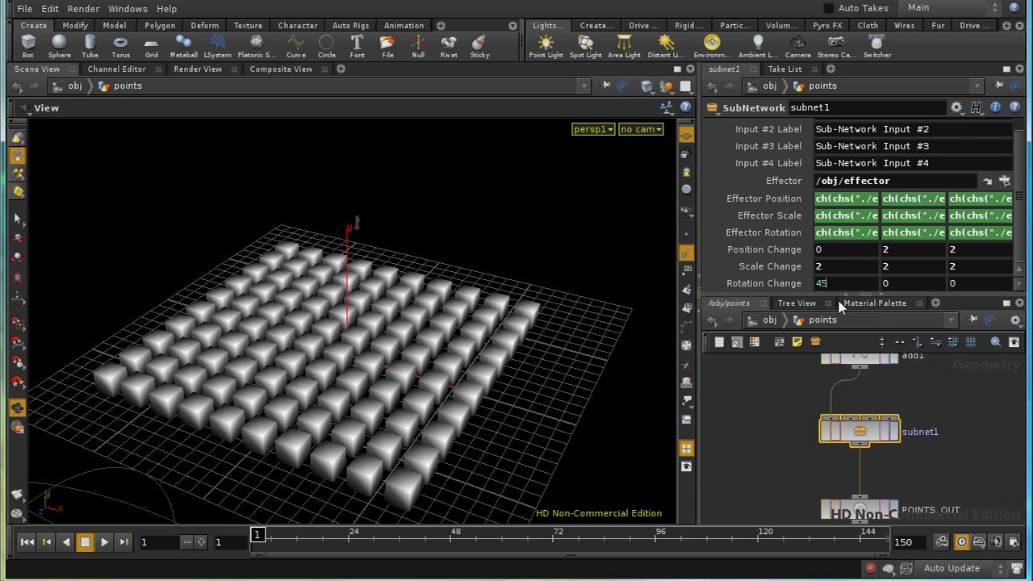
right_click(788, 264)
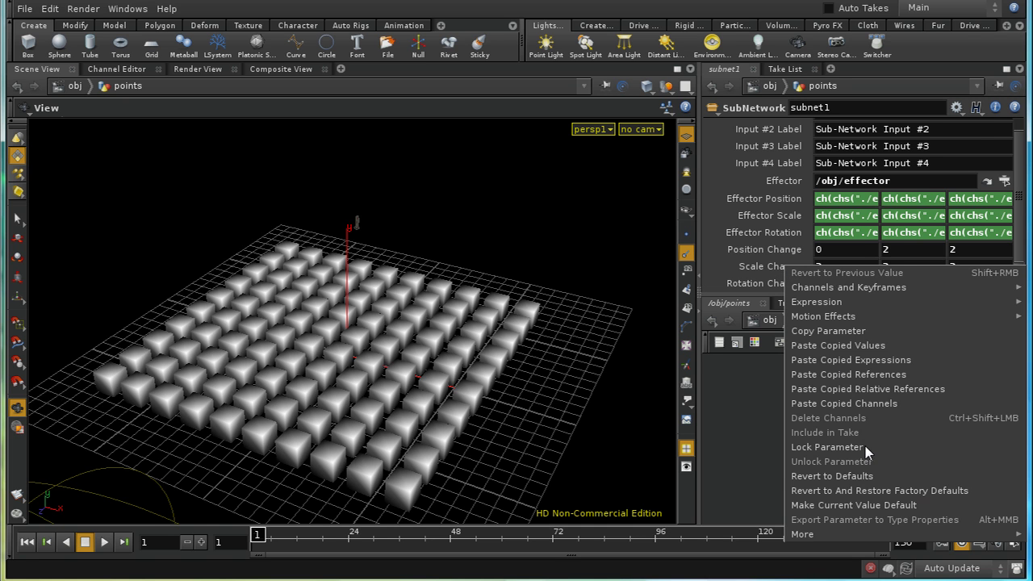
left_click(862, 477)
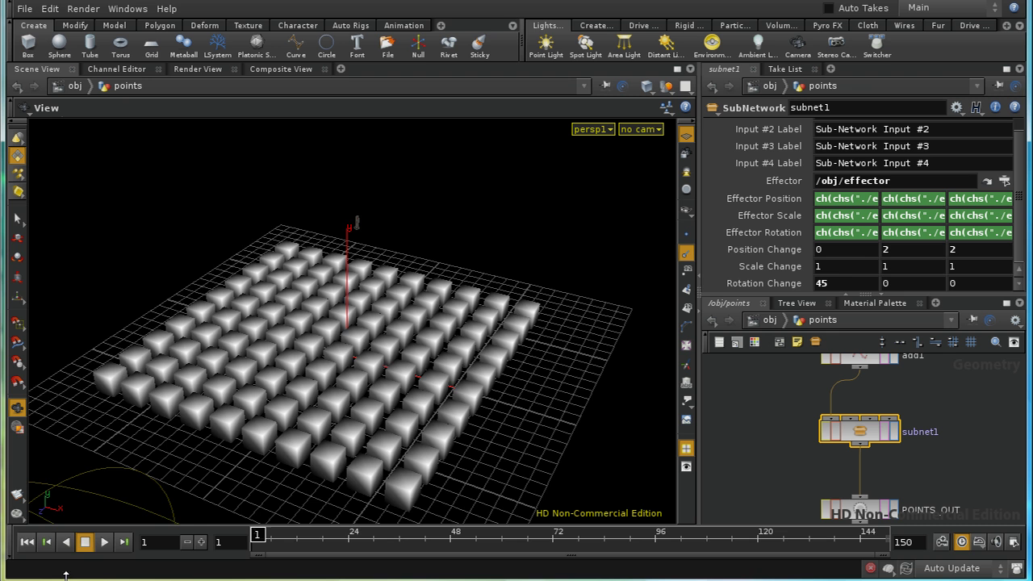
Step: Play the animation to preview the effector rotating the boxes, and rewind to frame 1
left_click(103, 543)
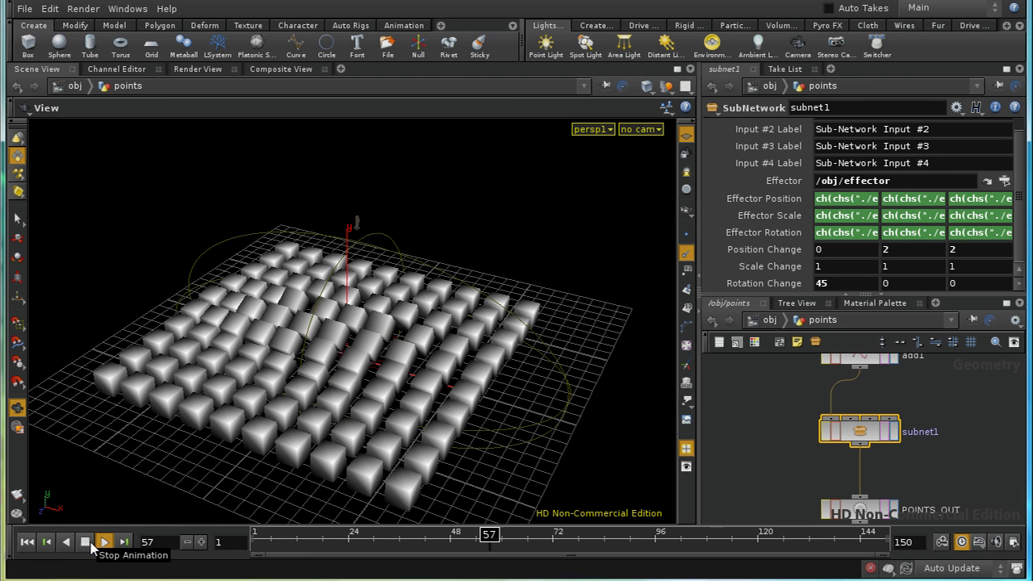
left_click(85, 542)
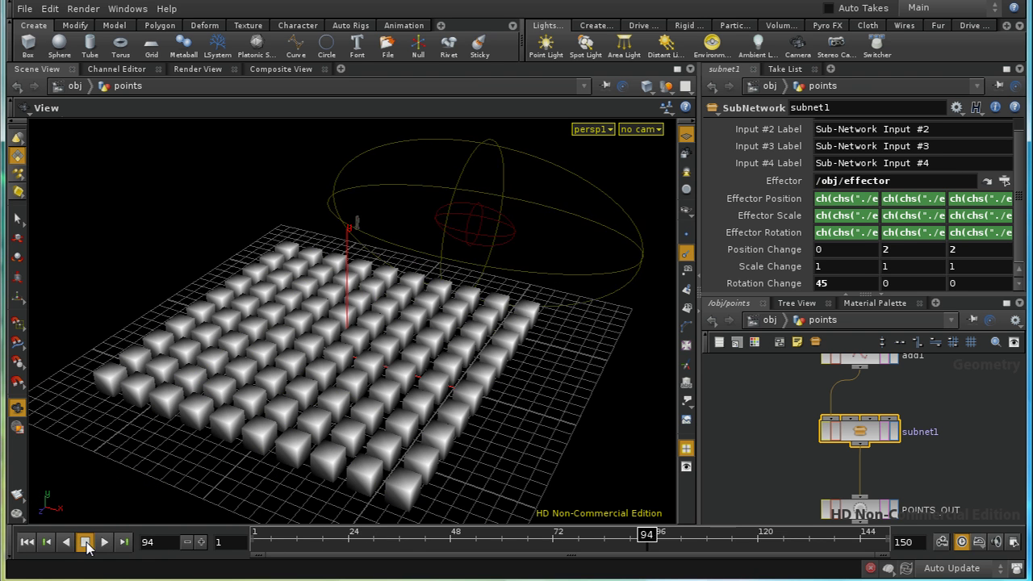
left_click(27, 542)
Step: Add a rigid body ground plane beneath the grid of boxes
scroll(968, 500, "down", 3)
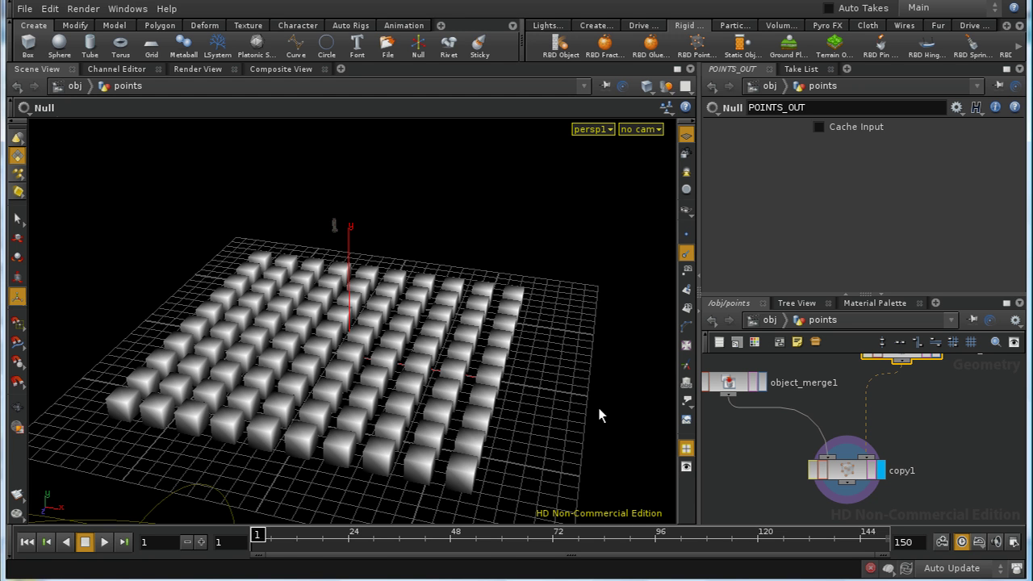
left_click_drag(598, 408, 563, 398)
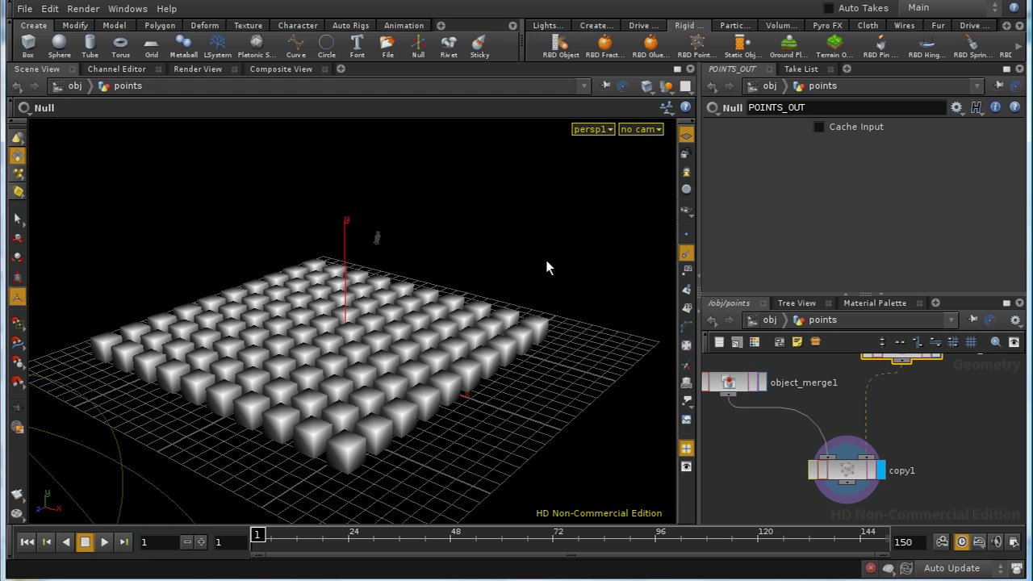
left_click(789, 44)
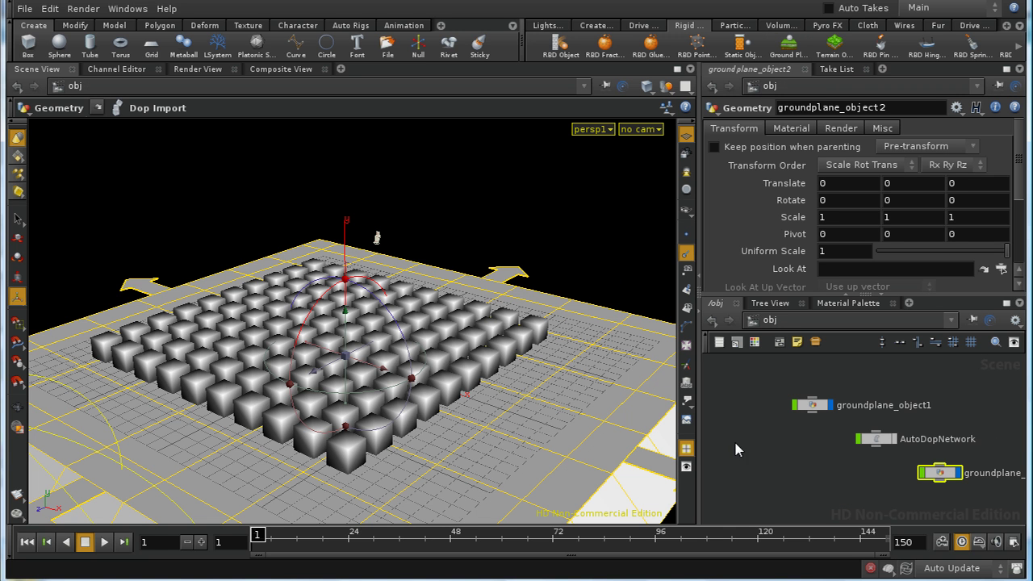
Step: Make POINTS_OUT the displayed node in the points network and turn on point display in the viewport
middle_click_drag(791, 425, 871, 503)
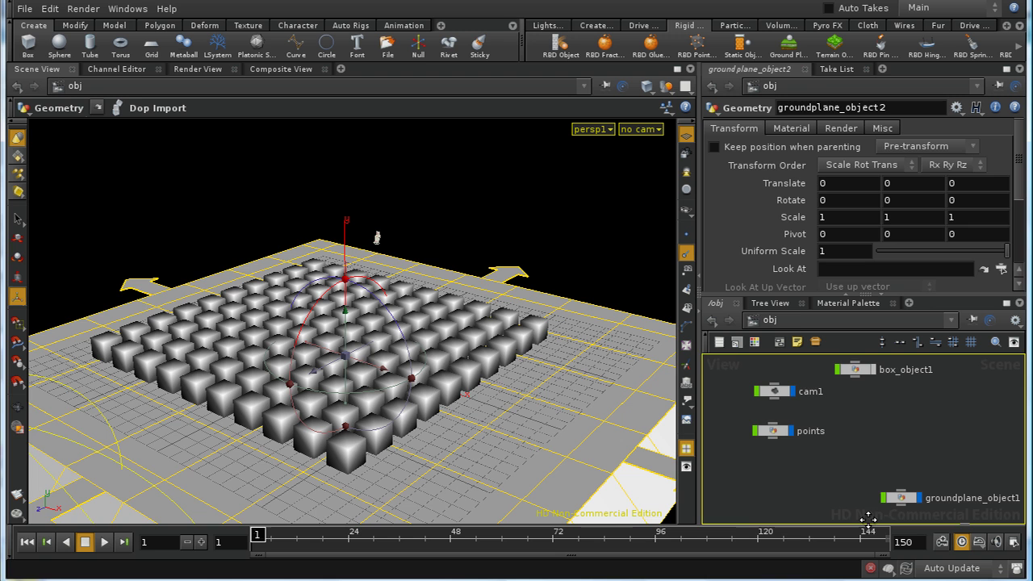
double_click(779, 433)
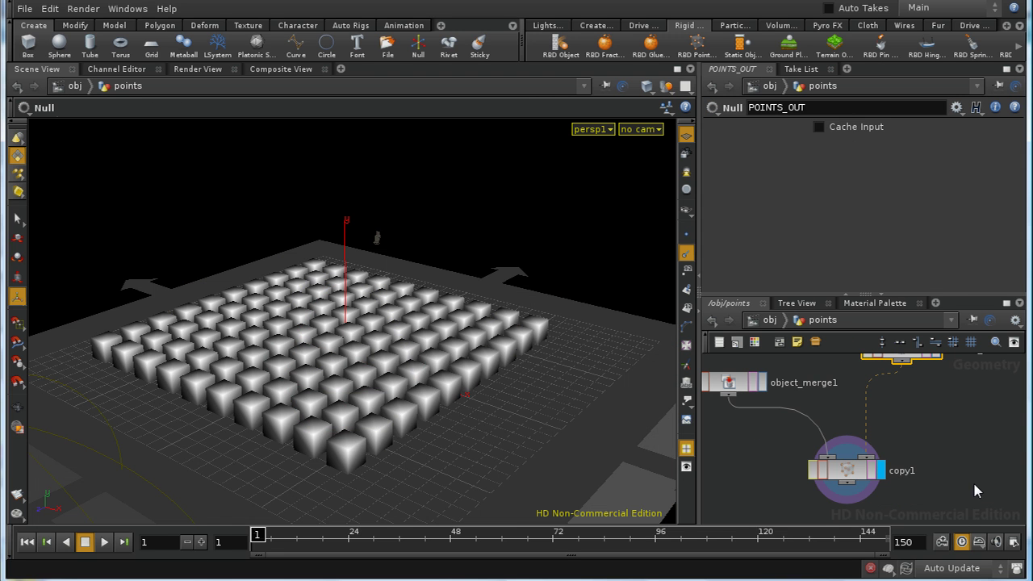
key("f")
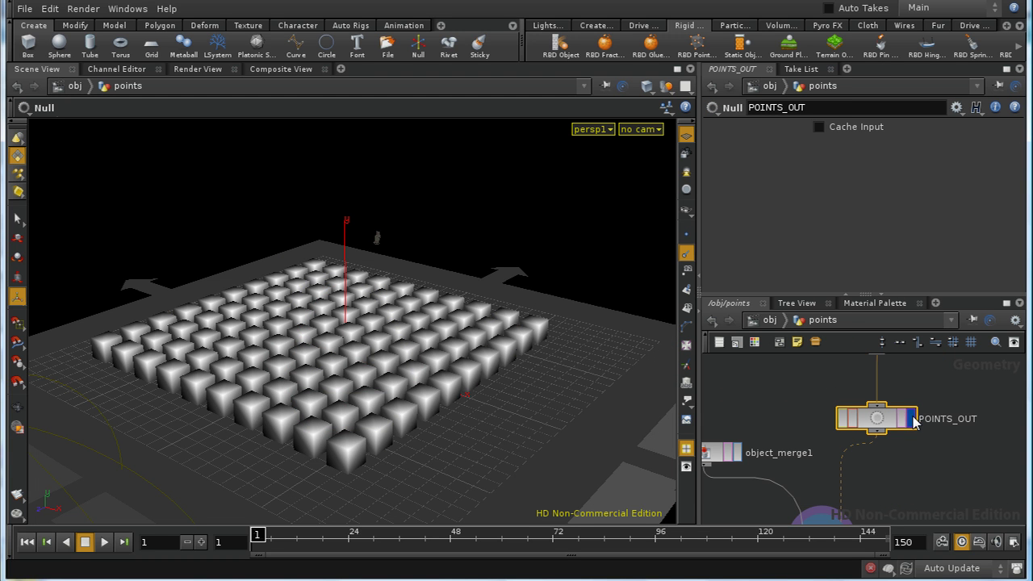
left_click(911, 418)
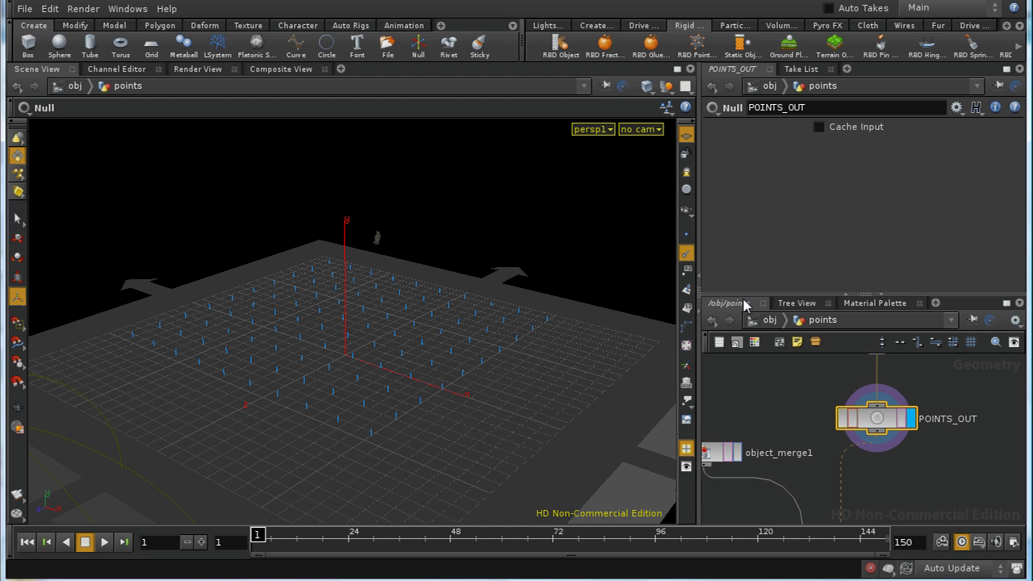
left_click(687, 234)
left_click(686, 234)
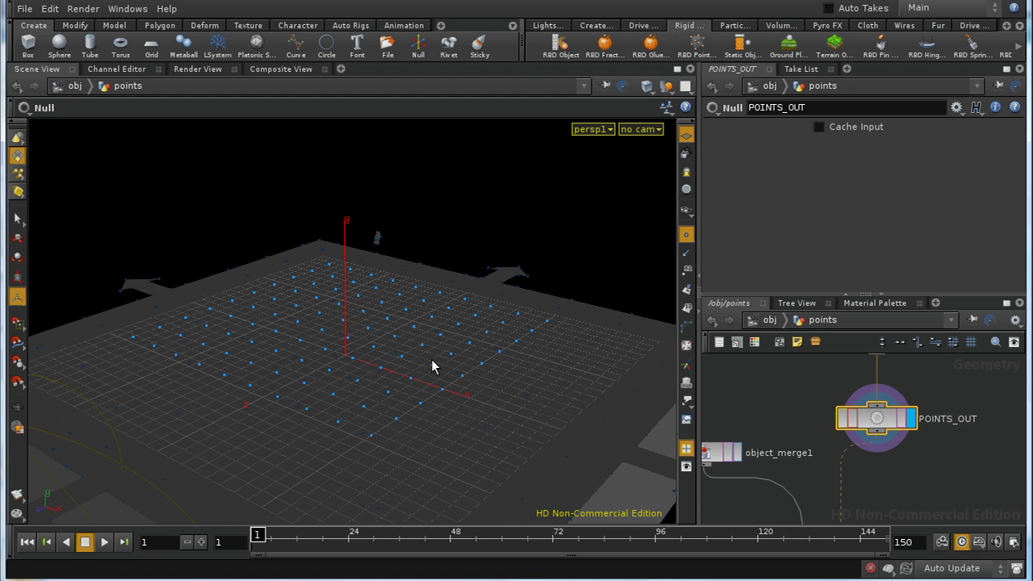
Step: Return to the object level and turn on the display of box_object1
left_click(770, 320)
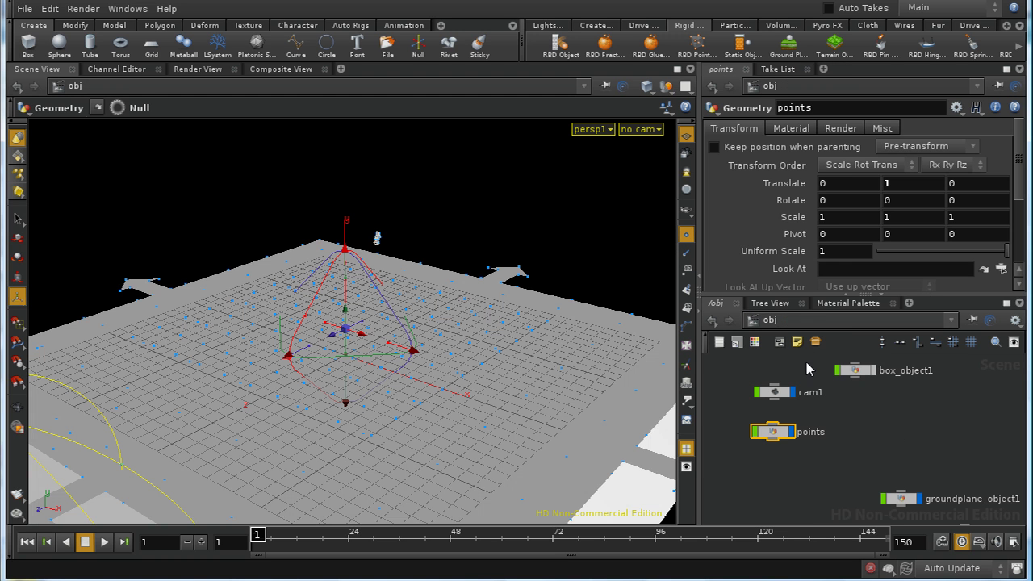
left_click(872, 372)
key("ctrl+v")
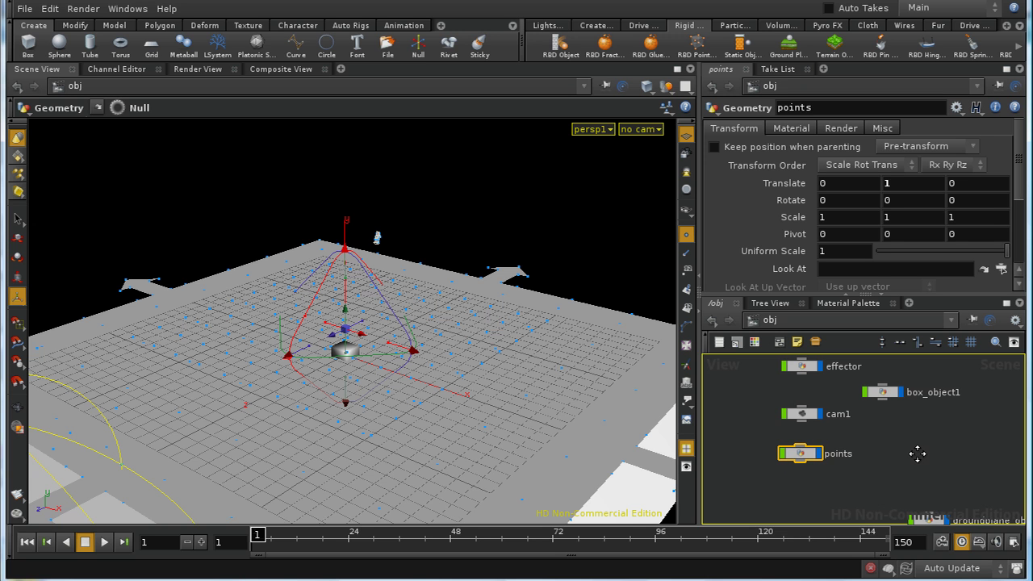
Step: Create RBD point objects from the points object, instancing the box at each of its points
left_click(887, 463)
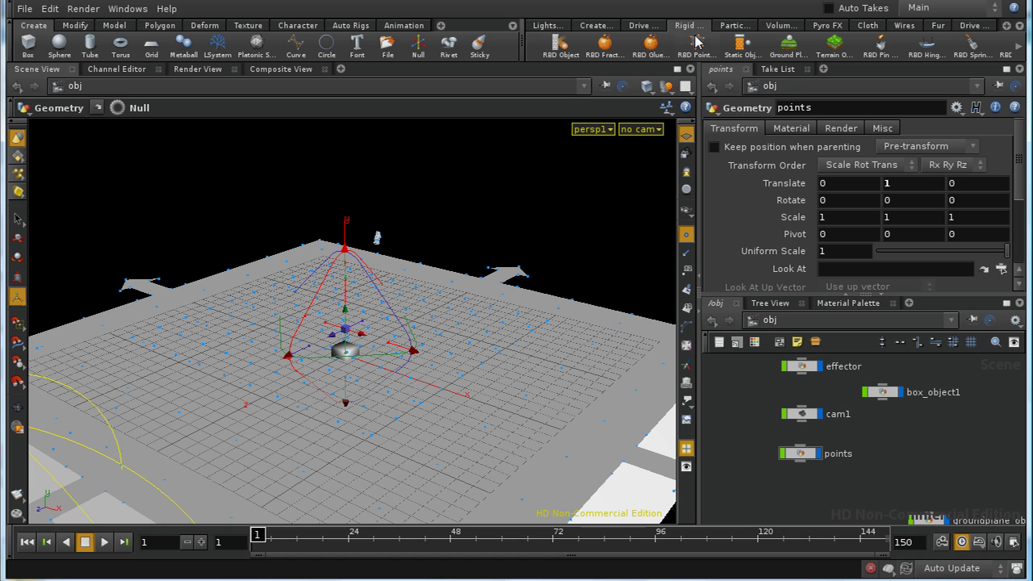
left_click(797, 342)
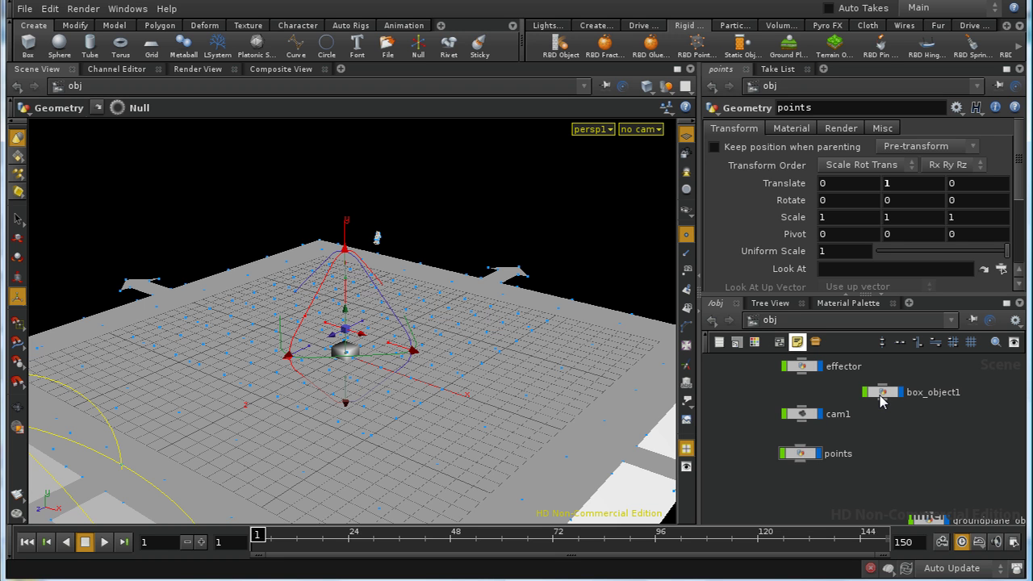
left_click(696, 48)
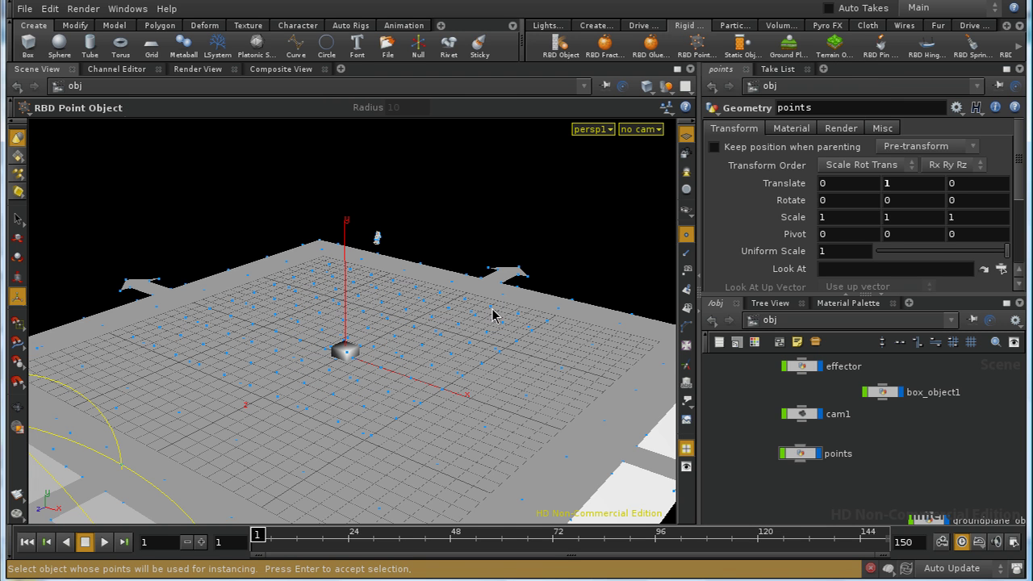
left_click_drag(499, 338, 574, 419)
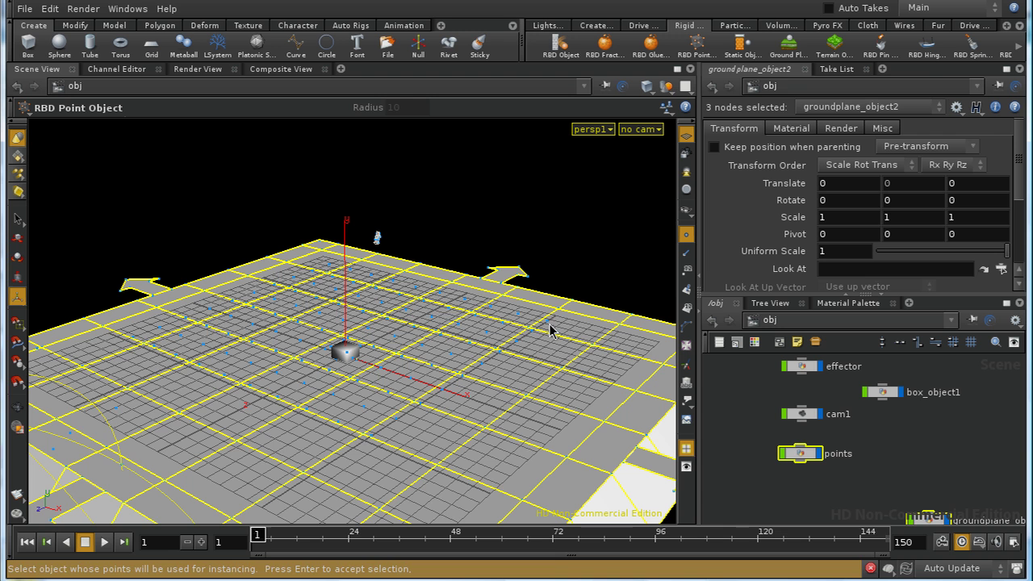
key("Return")
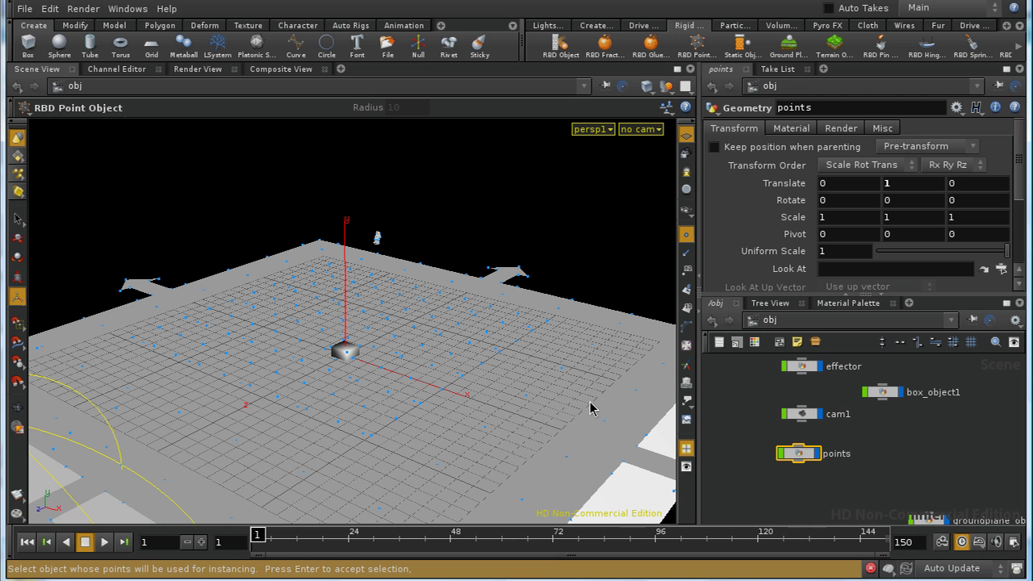
key("Return")
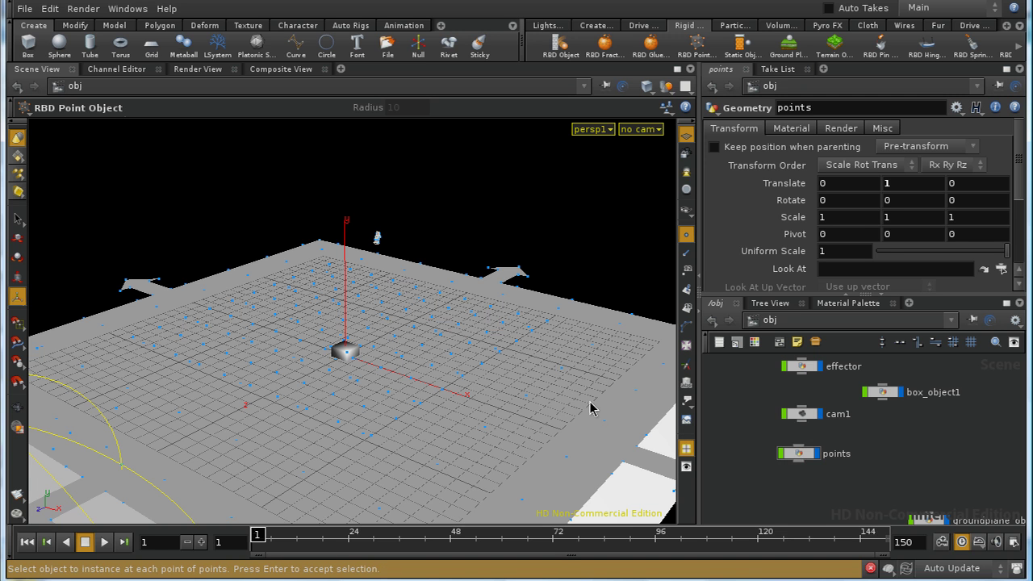
left_click(351, 354)
key("Return")
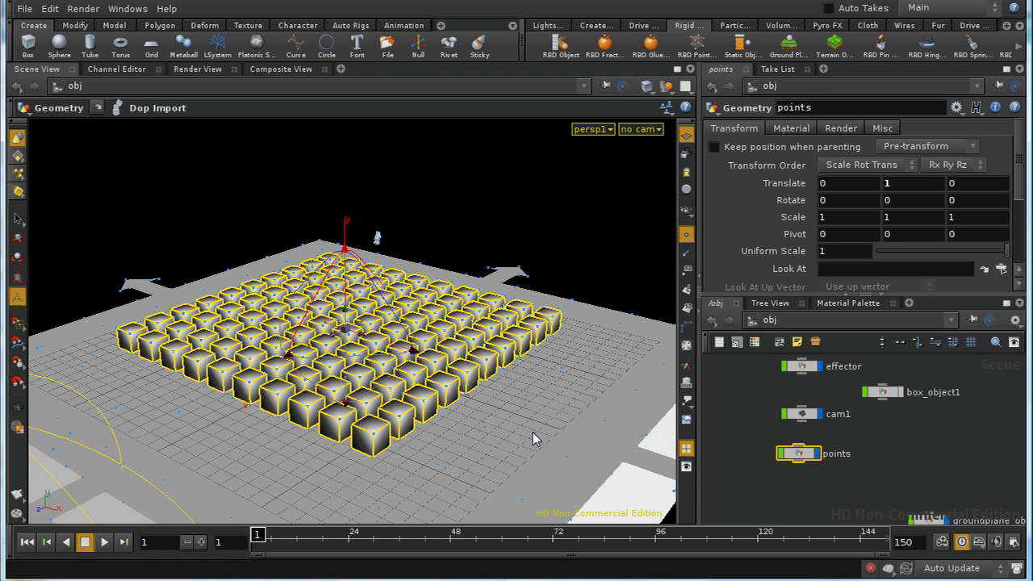
Step: Play the simulation to preview the RBD boxes on the ground plane, and stop playback
key("Escape")
mouse_move(533, 432)
left_mouse_down()
mouse_move(533, 379)
mouse_move(534, 432)
left_mouse_up()
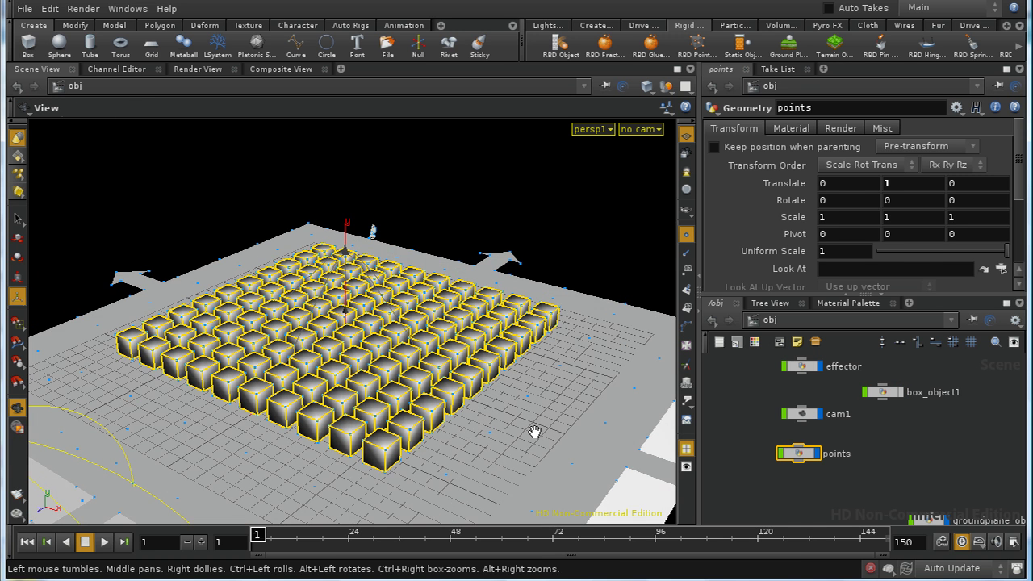
key("Return")
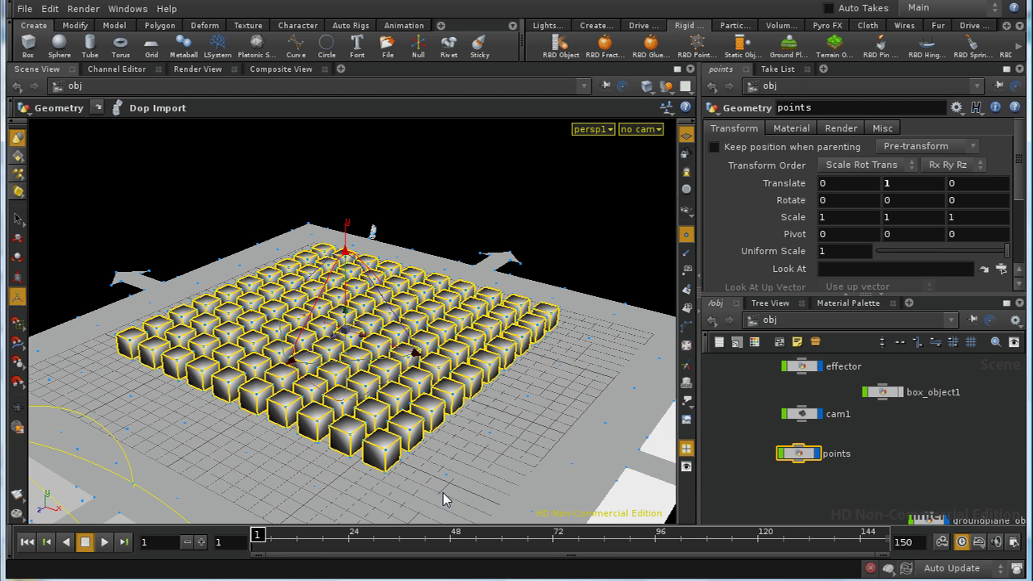
left_click(105, 541)
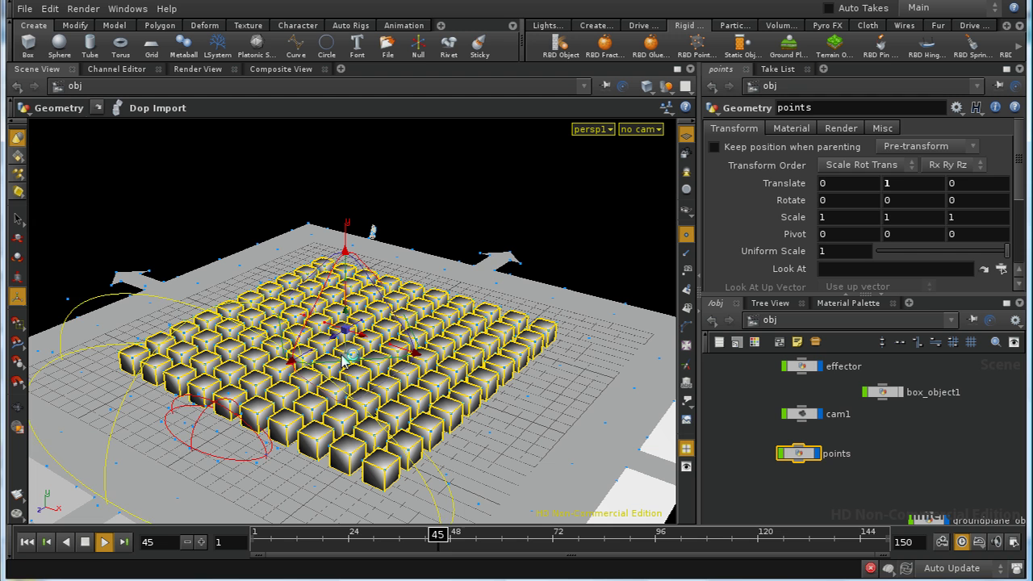
left_click(84, 541)
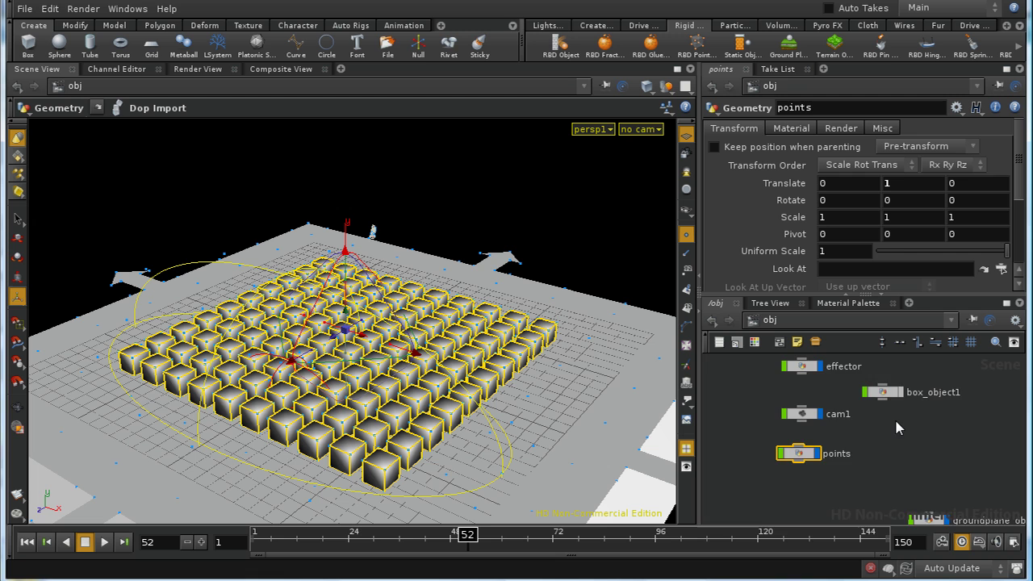
Step: Lay out the object-level nodes automatically in the network
middle_click_drag(896, 421, 897, 427)
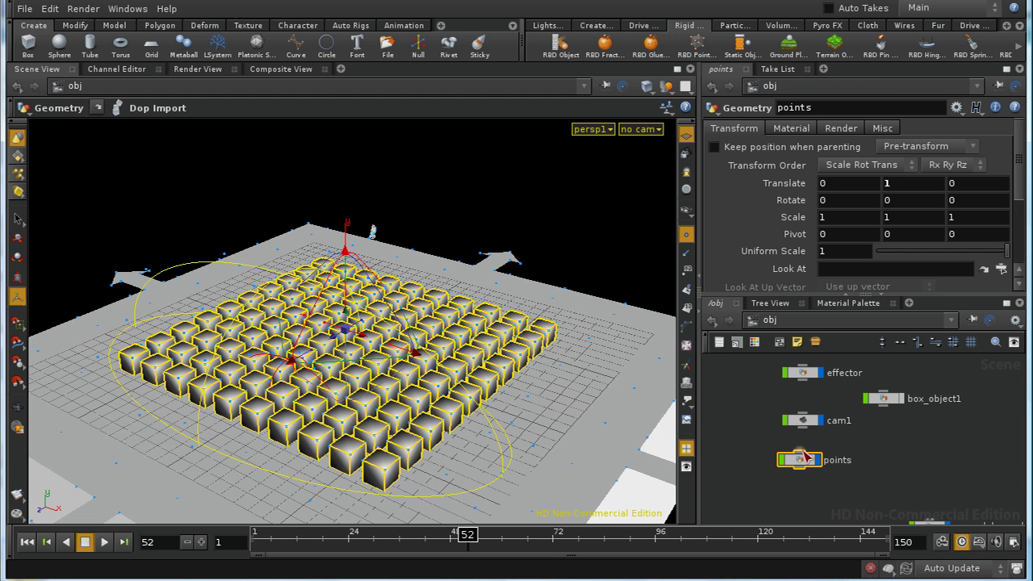
middle_click_drag(858, 506, 850, 461)
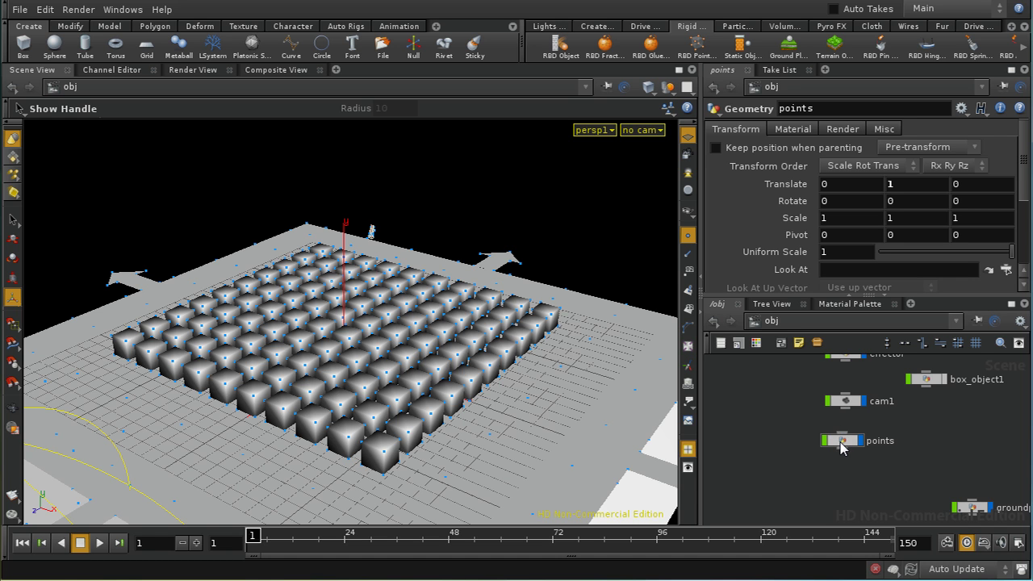
middle_click_drag(958, 422, 909, 430)
key("l")
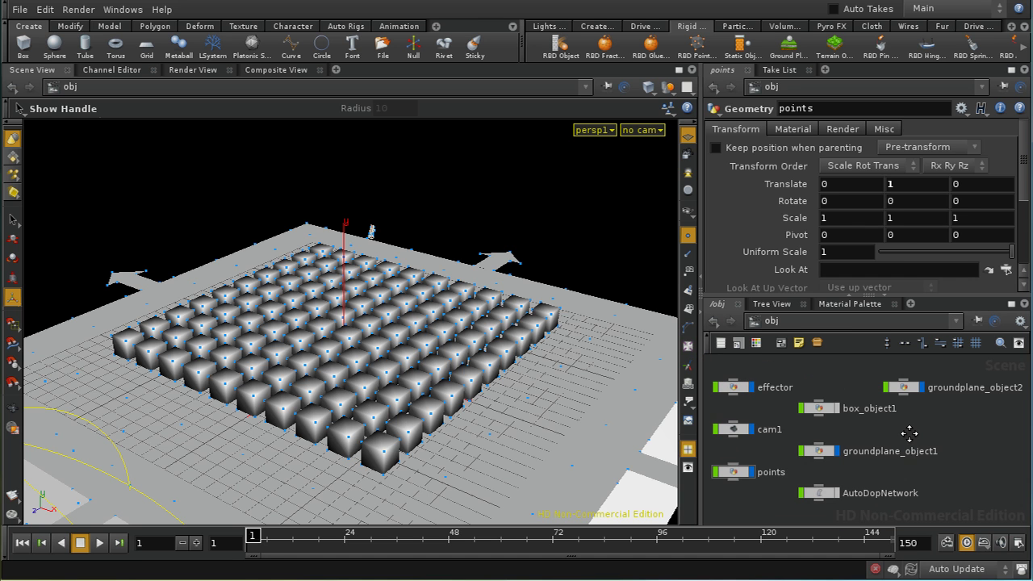
middle_click_drag(894, 448, 910, 423)
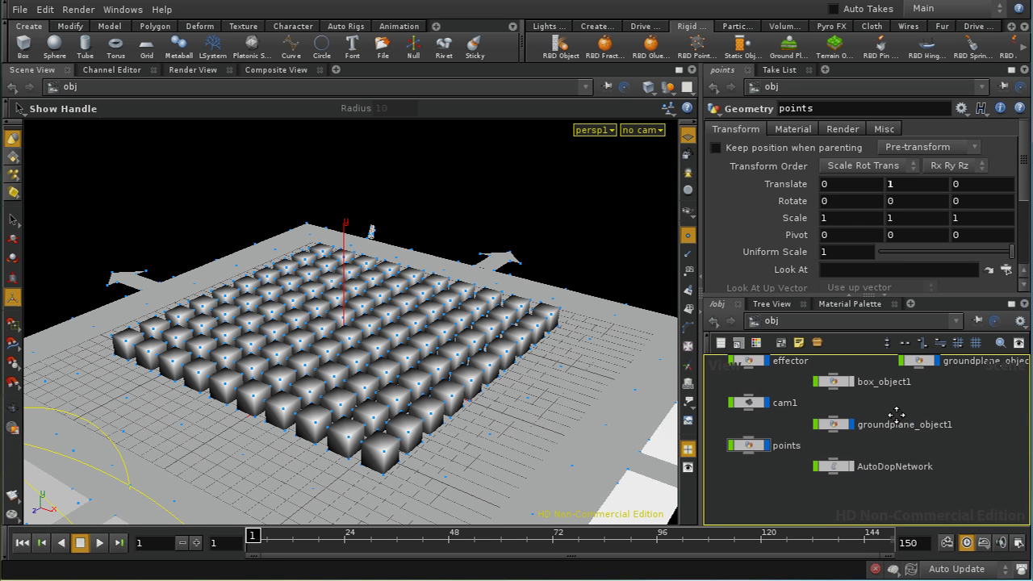
Step: Open AutoDopNetwork in a maximized network editor and move the points, merge3 and rigidbodysolver1 chain clear of the ground plane chain
double_click(834, 476)
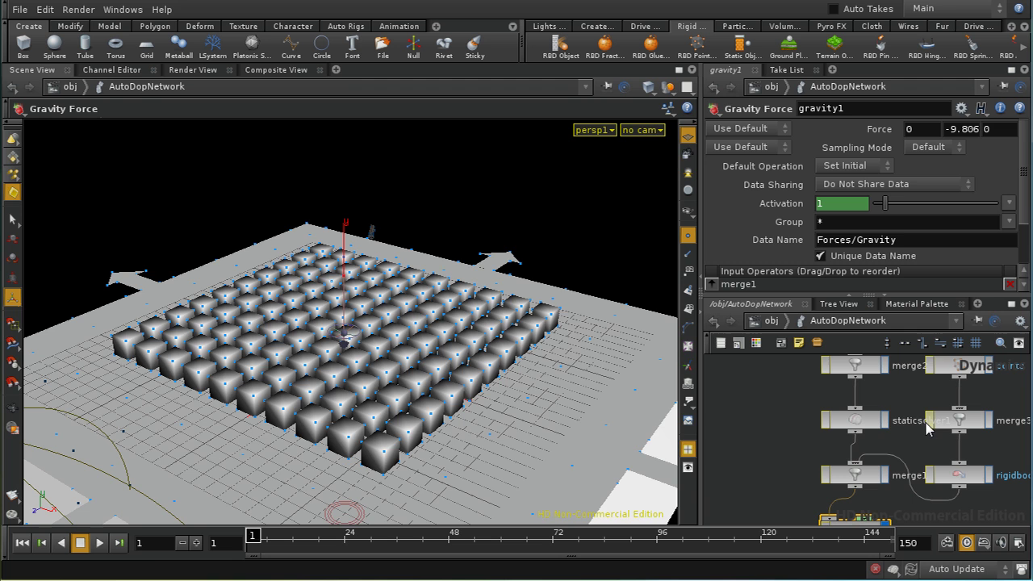
left_click(1011, 303)
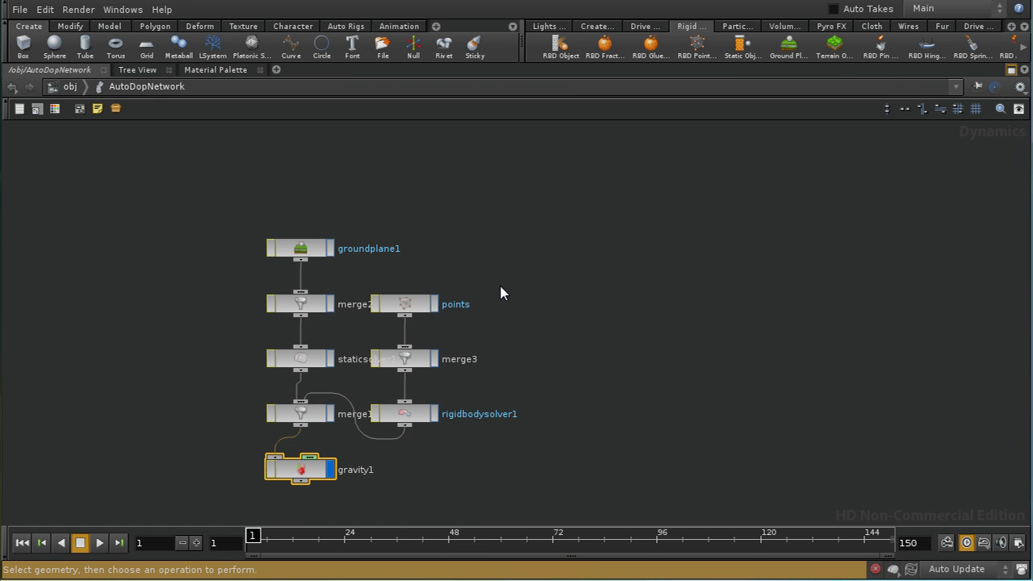
left_click_drag(386, 260, 431, 461)
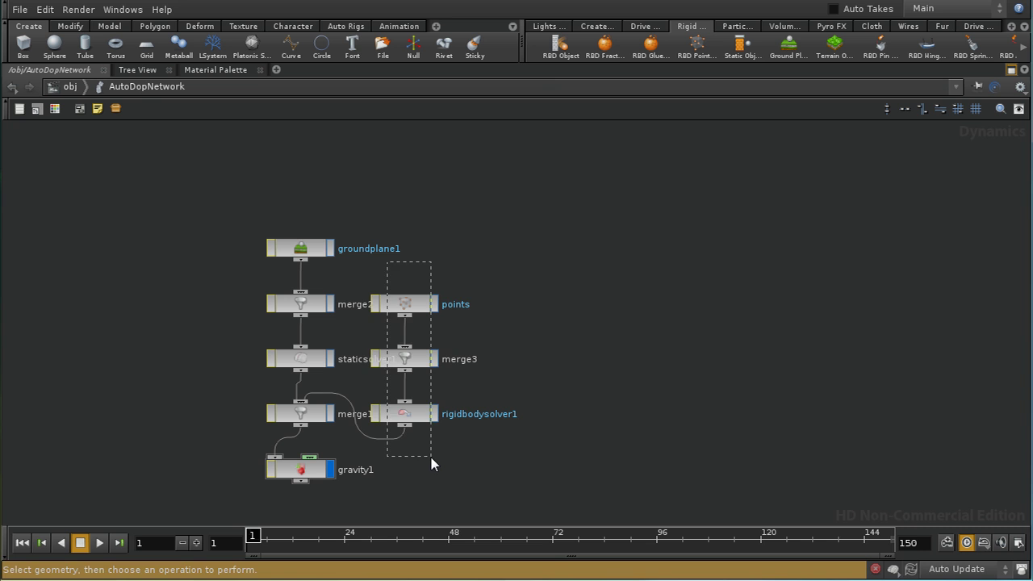
left_click_drag(417, 308, 534, 260)
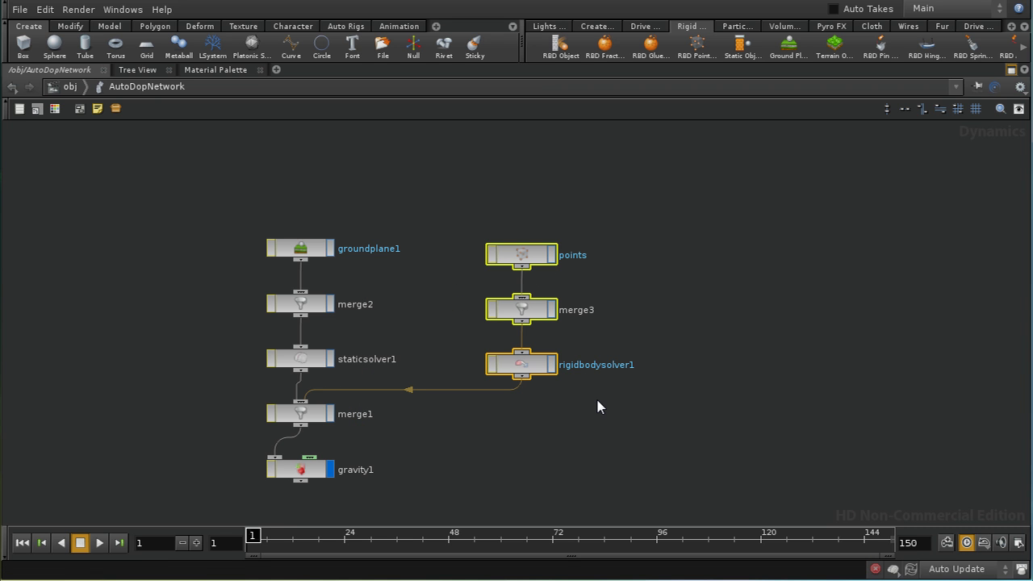
left_click(565, 437)
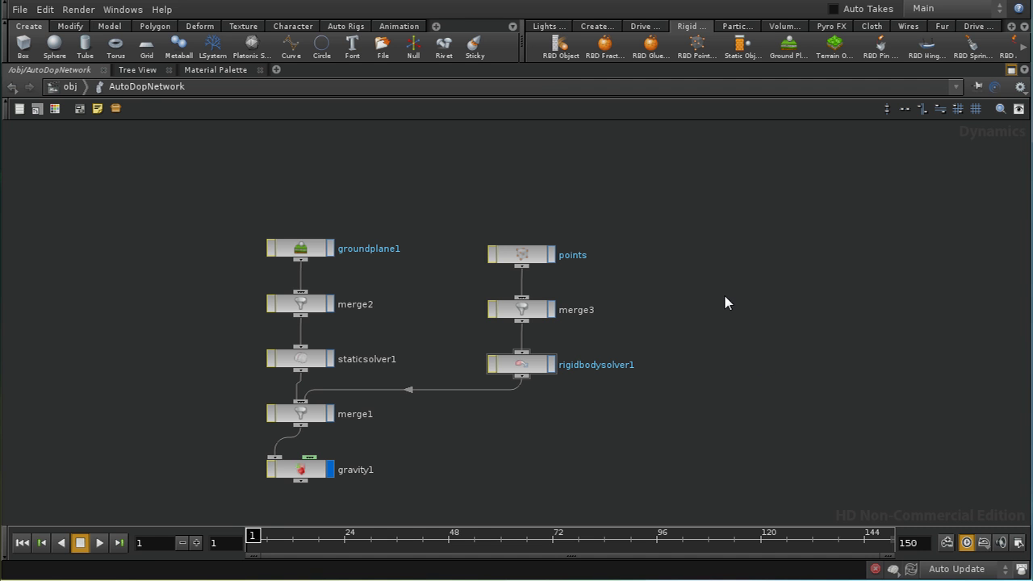
Step: Make room below the points node and insert a Point Position node between points and merge3
left_click_drag(533, 255, 532, 173)
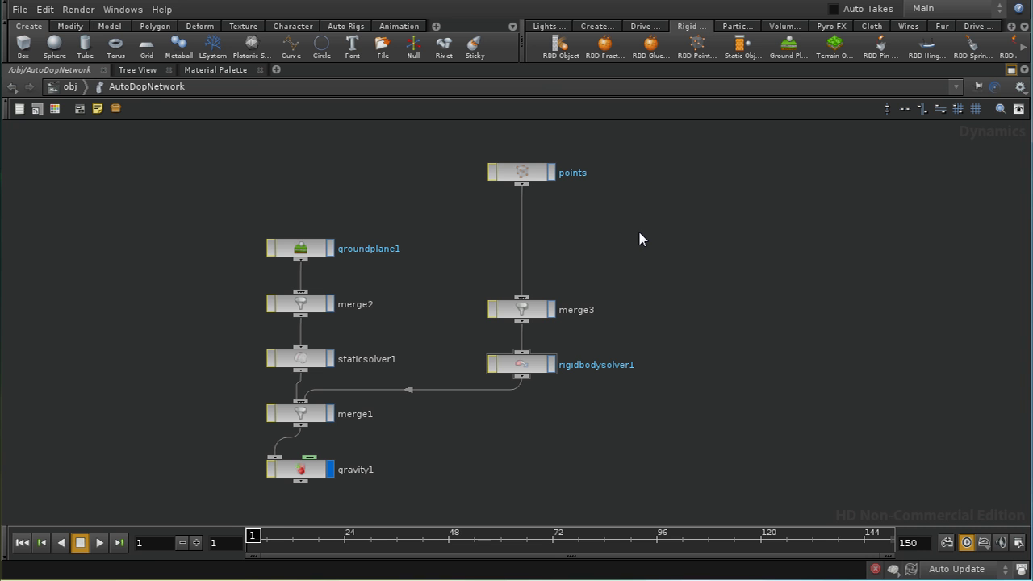
key("Tab")
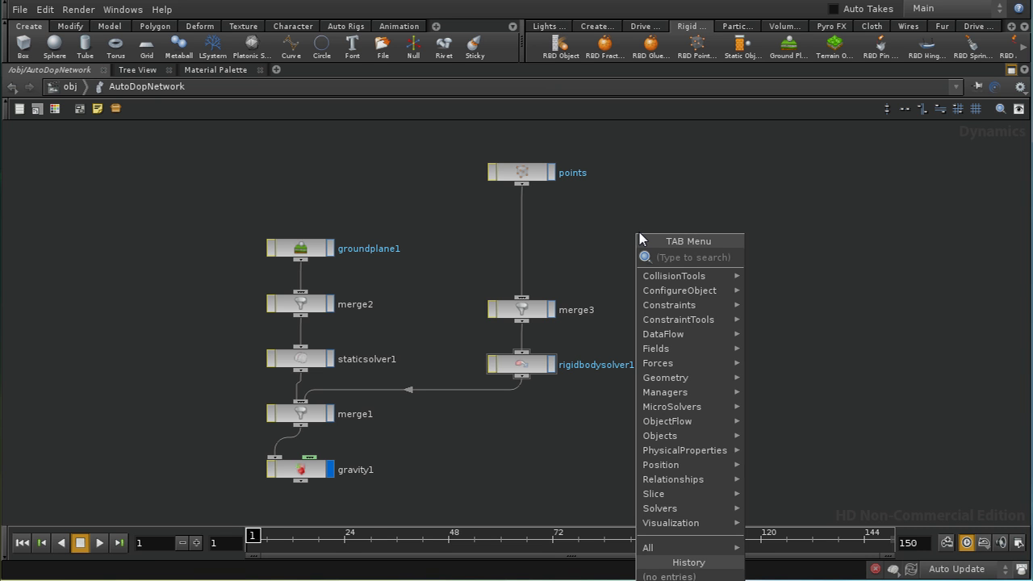
type("po")
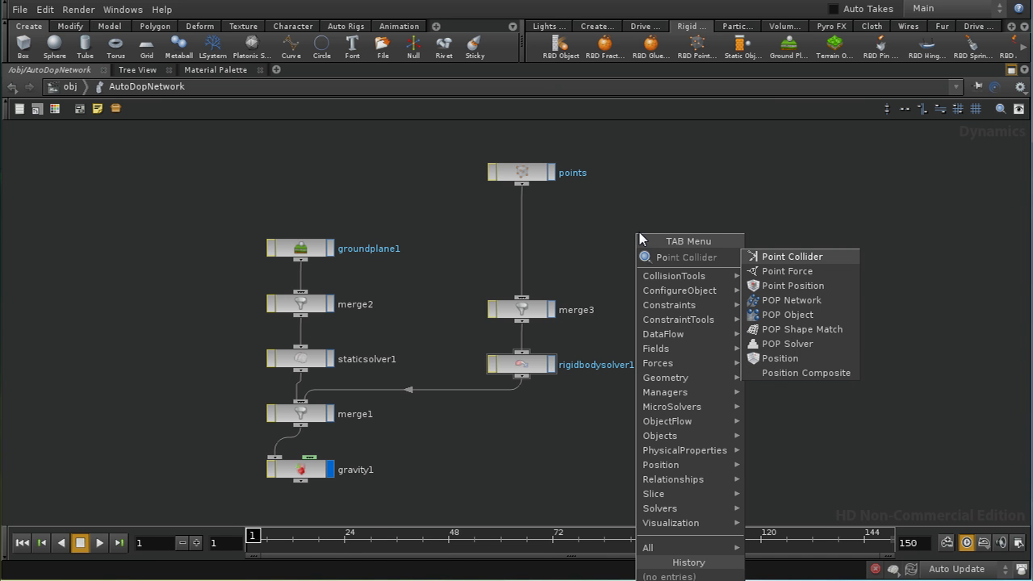
left_click(764, 286)
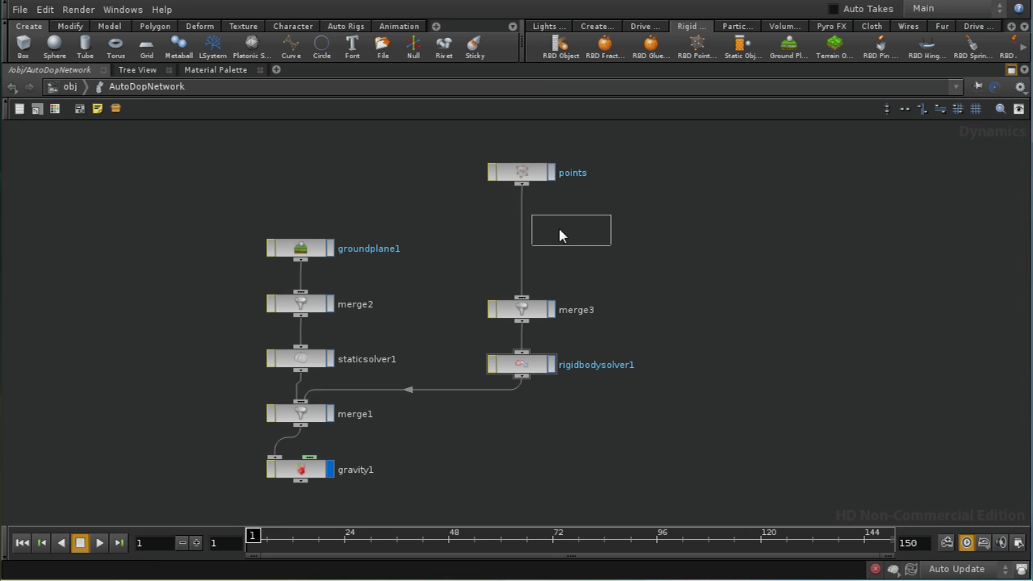
left_click(527, 233)
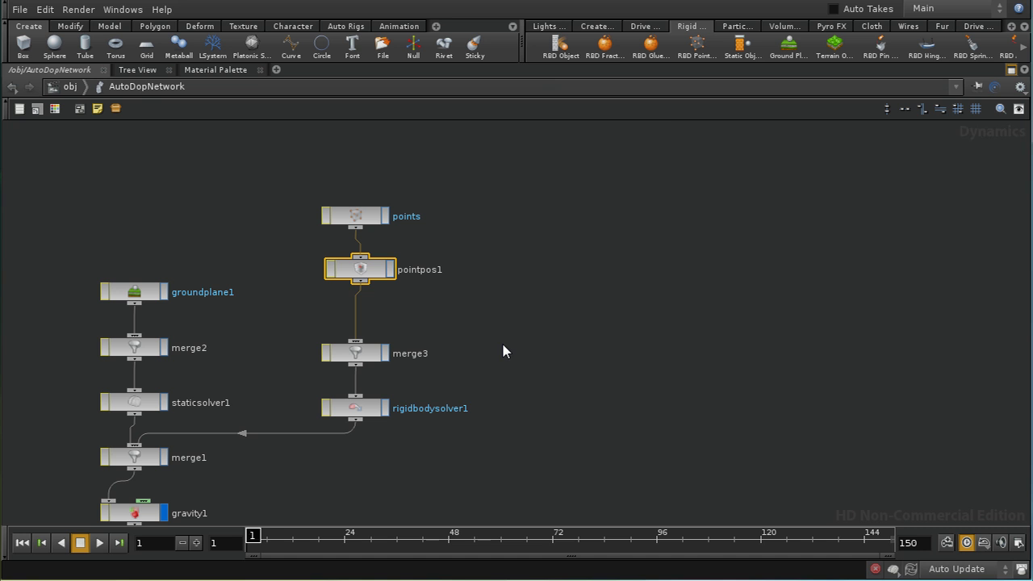
Step: Set the SOP Path of pointpos1 to /obj/points/POINTS_OUT
key("p")
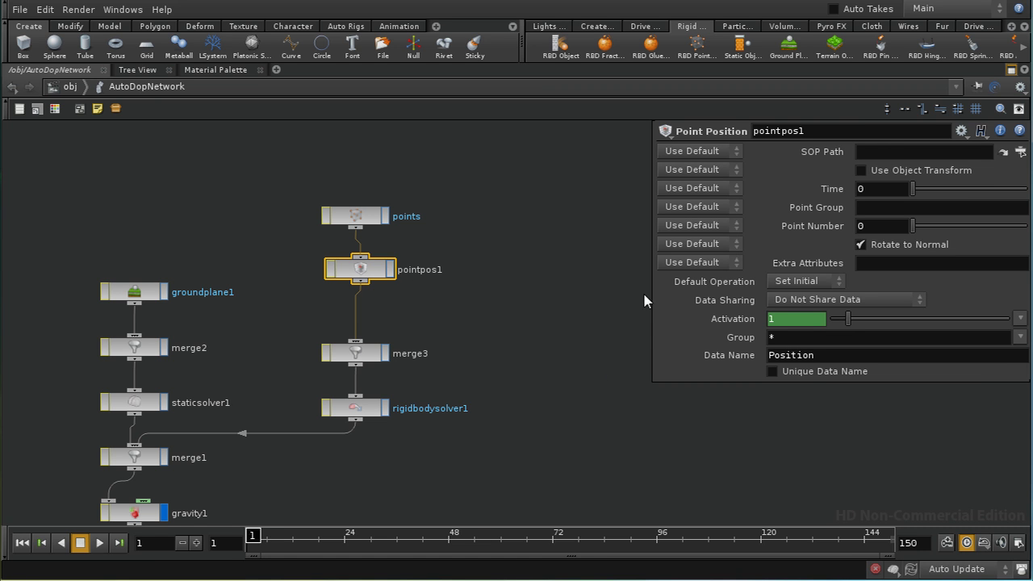
left_click(1020, 153)
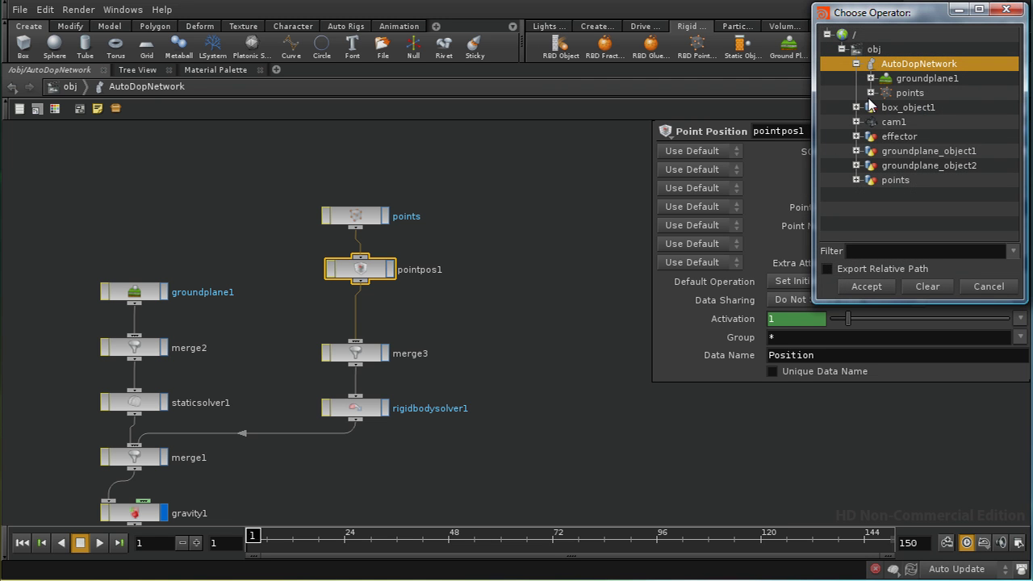
left_click(857, 64)
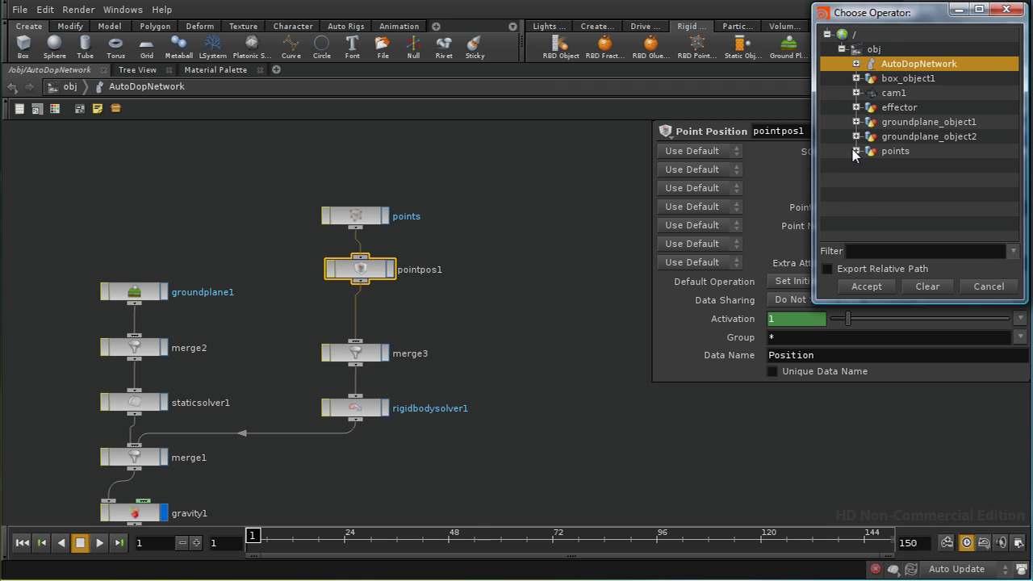
left_click(856, 151)
left_click(937, 166)
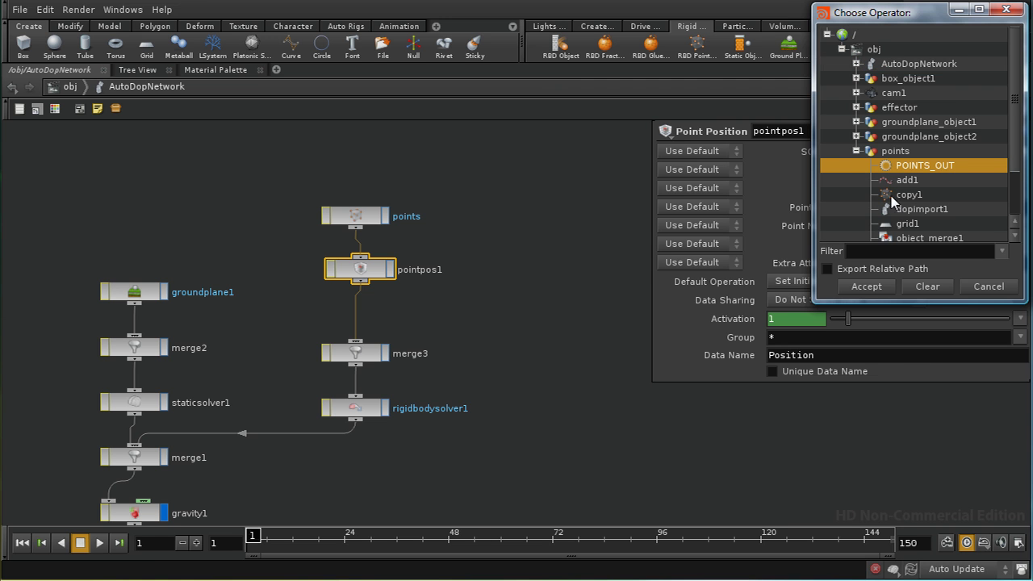
left_click(879, 286)
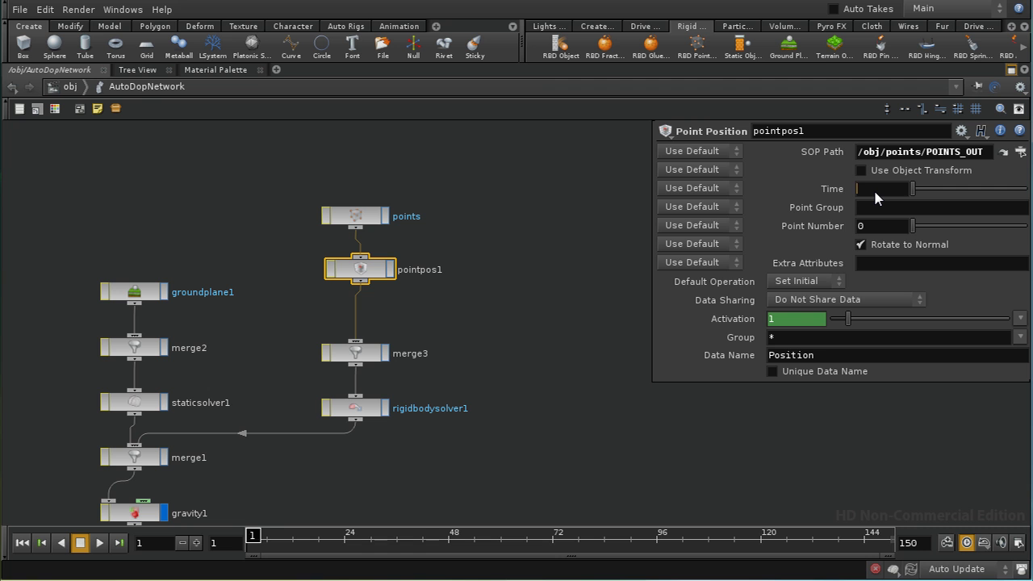
Step: Set the Time of pointpos1 to $ST and its operation to Set Always
type("$ST")
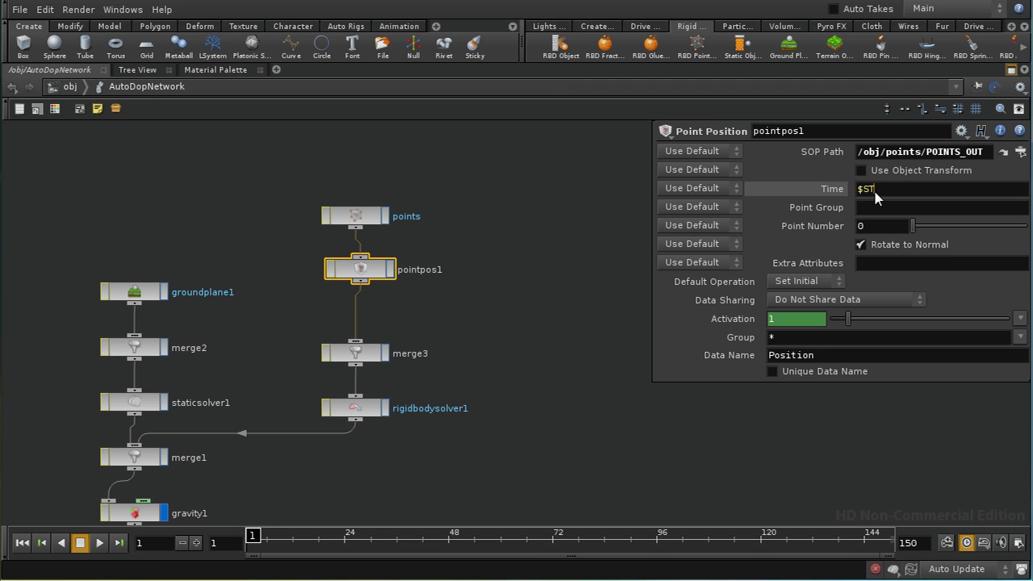
key("Return")
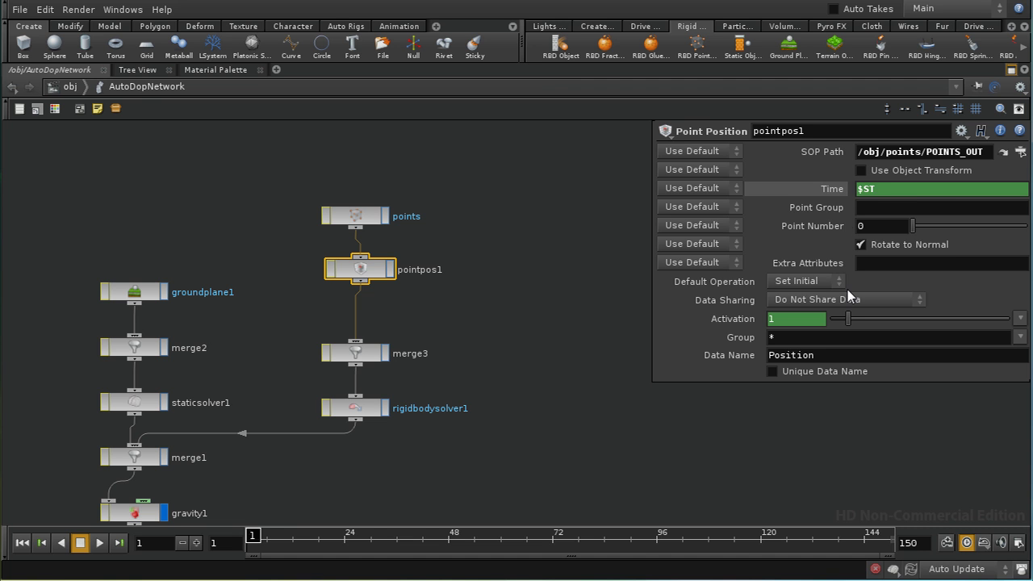
left_click(735, 189)
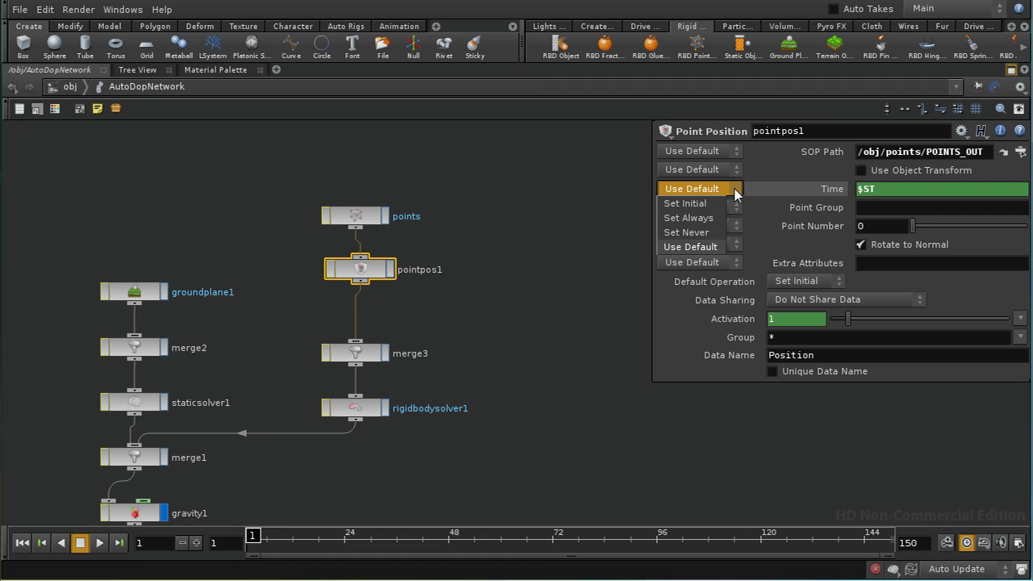
left_click(699, 219)
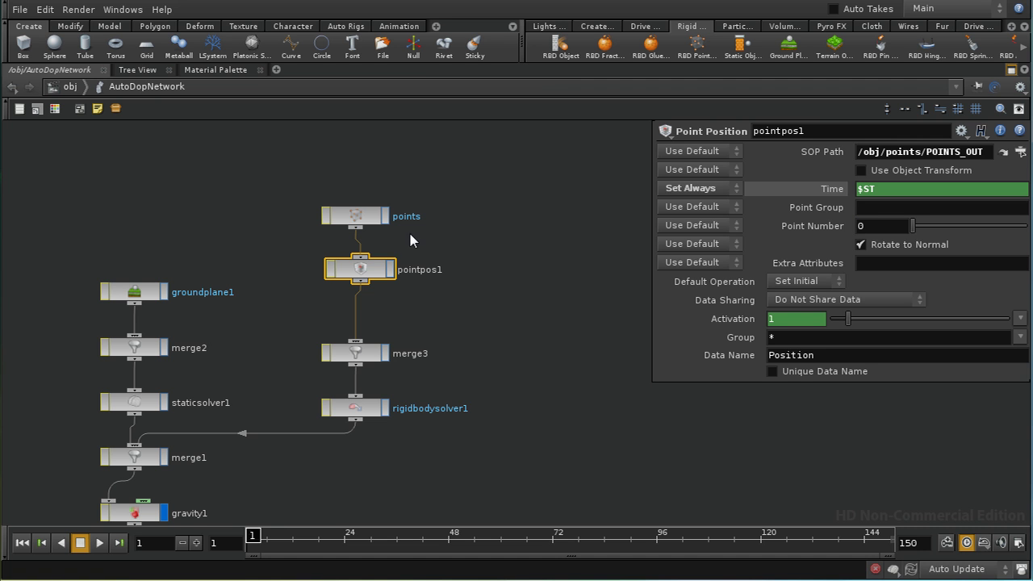
Step: Turn off Rotate to Normal on pointpos1 and hide its parameters
middle_click(364, 215)
left_click(860, 243)
key("p")
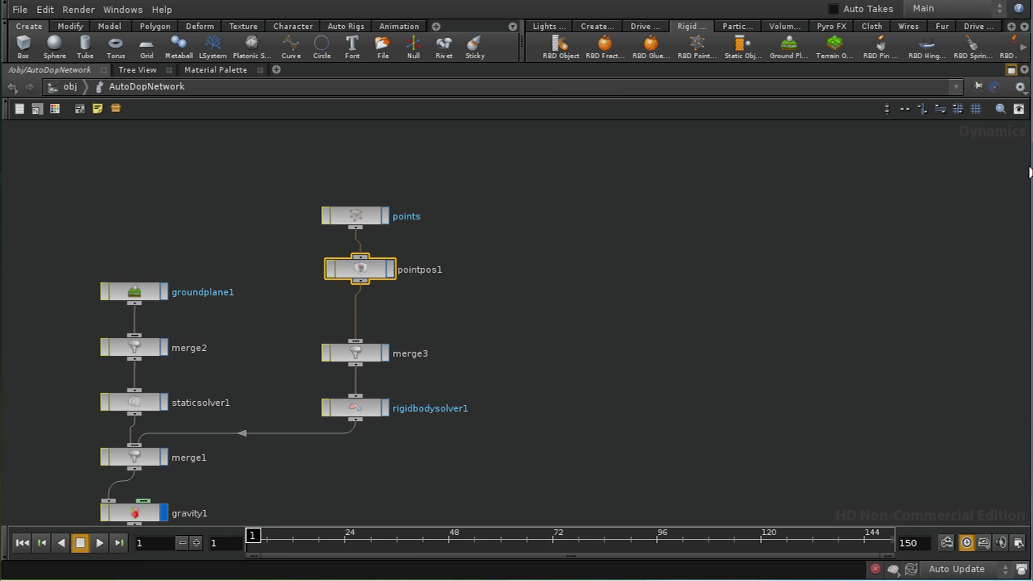
Step: Restore the split pane layout and add a Details View alongside the Scene View
left_click(1010, 71)
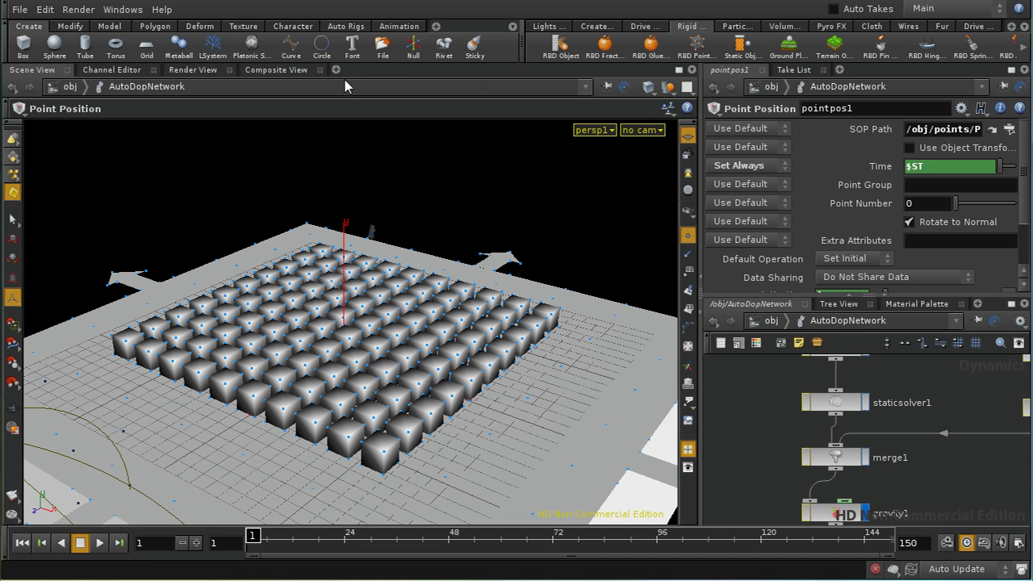
left_click(335, 69)
mouse_move(387, 99)
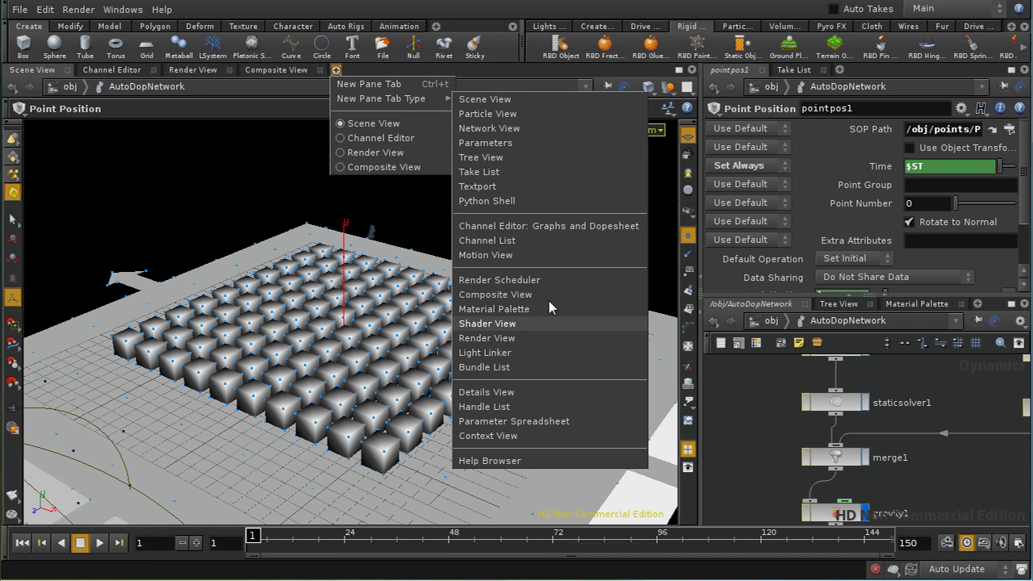
left_click(557, 393)
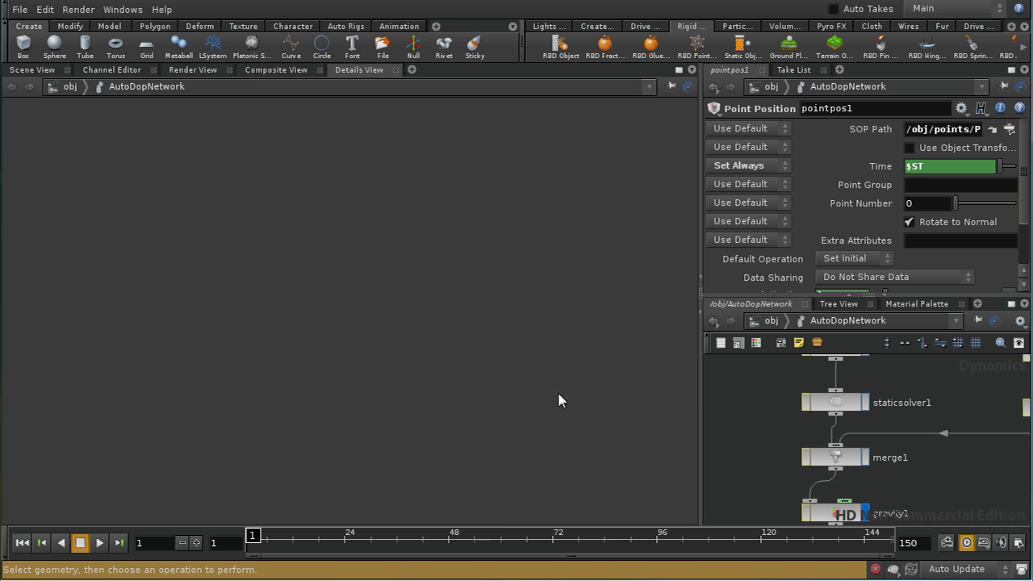
Step: Examine the CopyInfo data and its Options for points_0 under AutoDopNetwork, along with the parameters of the points node
left_click(9, 106)
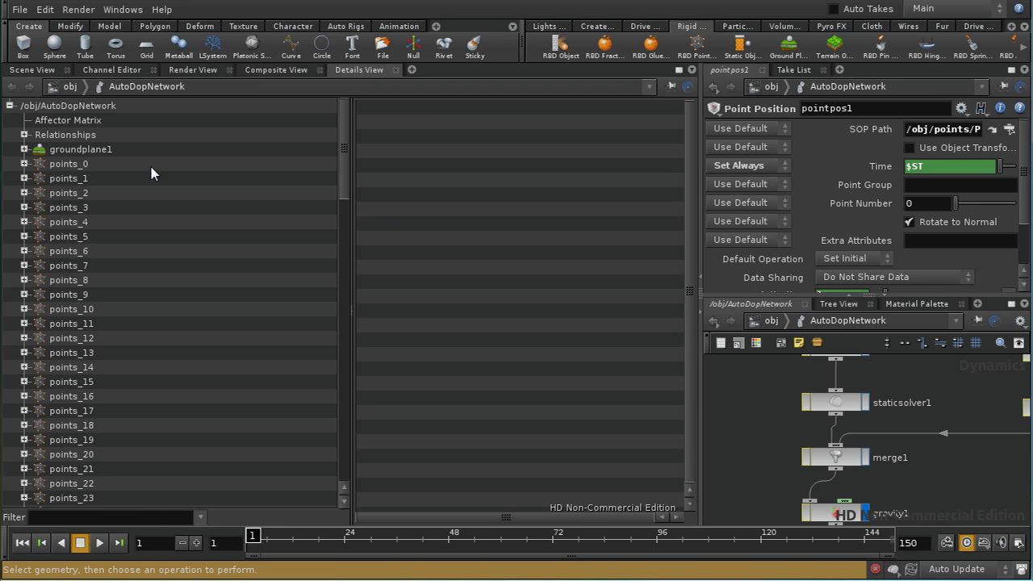
left_click(25, 164)
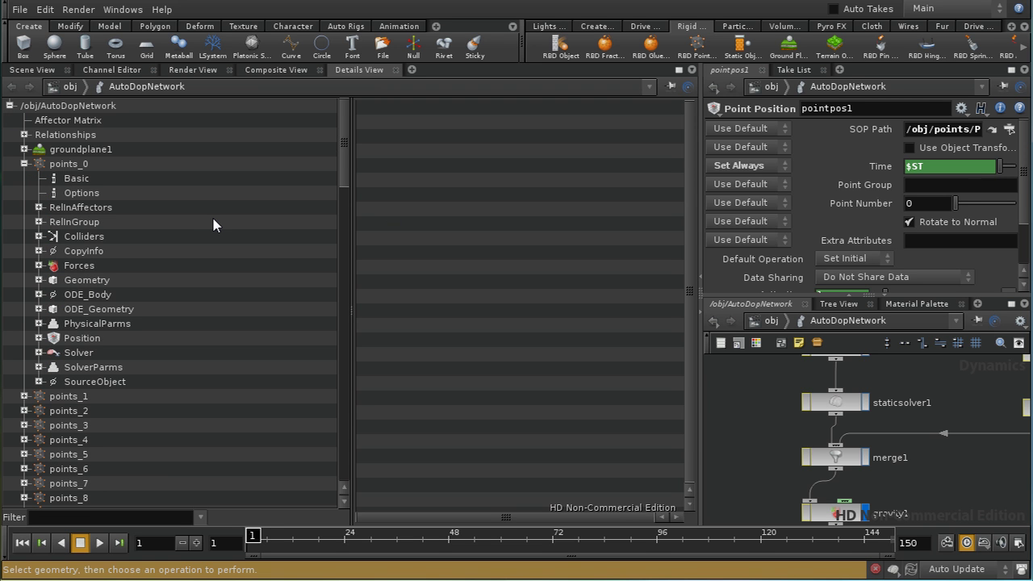
left_click(102, 253)
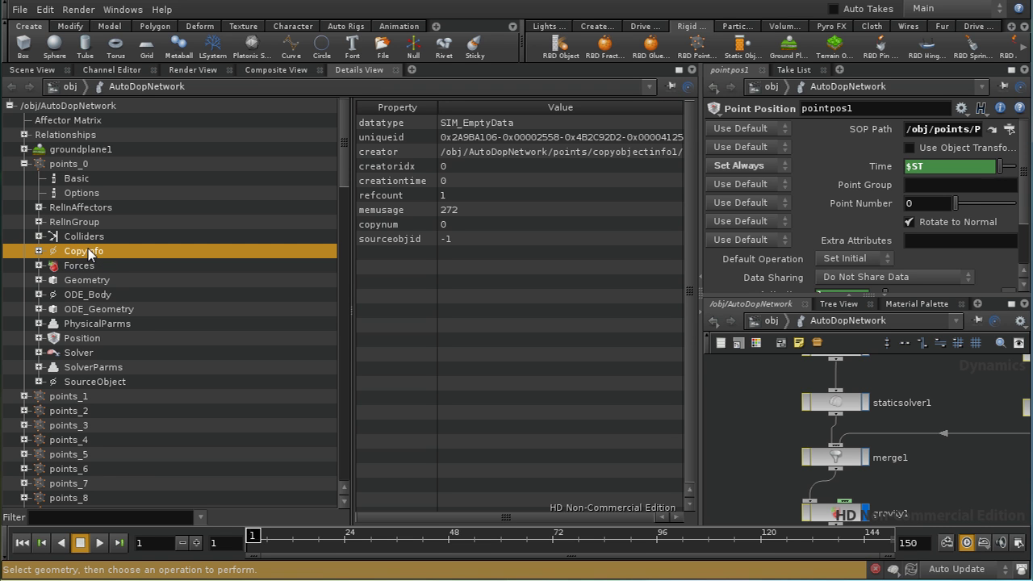
left_click(39, 251)
left_click(115, 282)
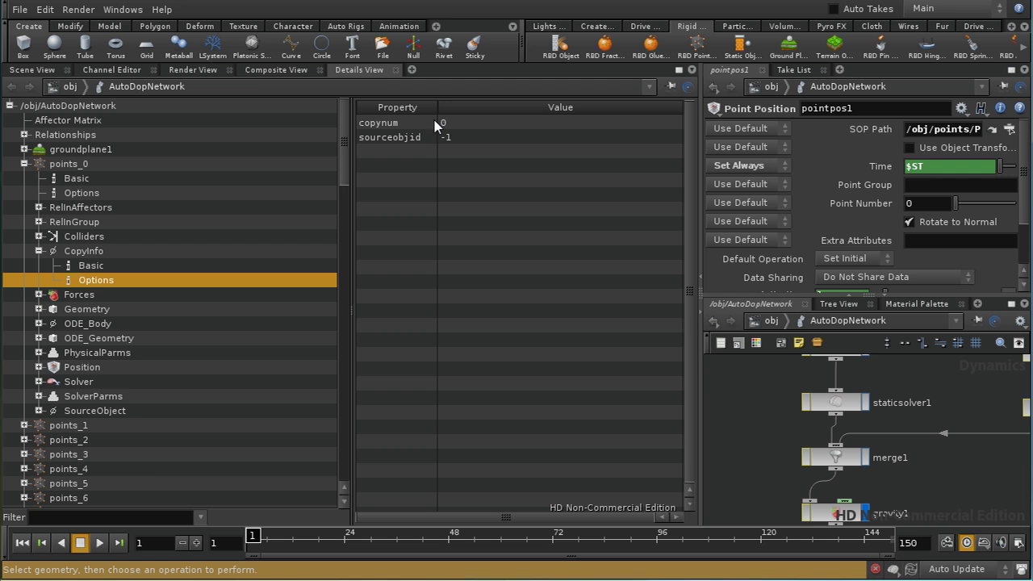
middle_click_drag(771, 377, 764, 475)
middle_click_drag(938, 436, 781, 476)
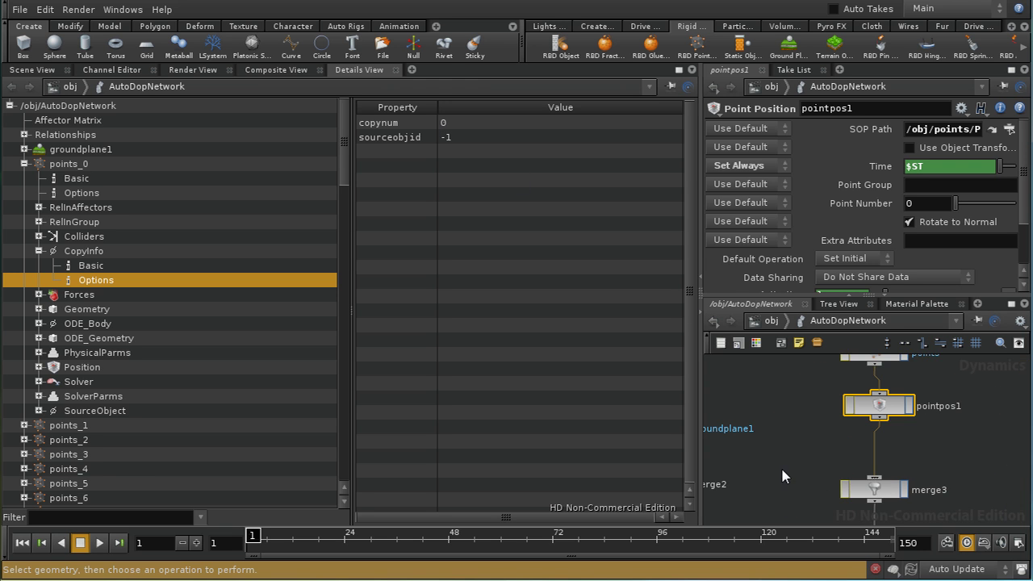
middle_click_drag(955, 446, 929, 487)
left_click(855, 393)
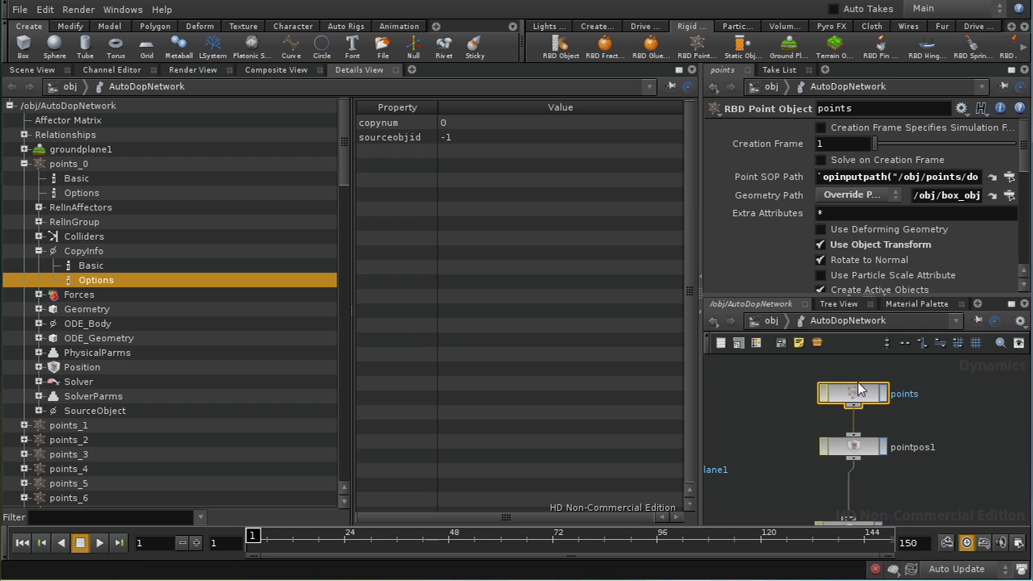
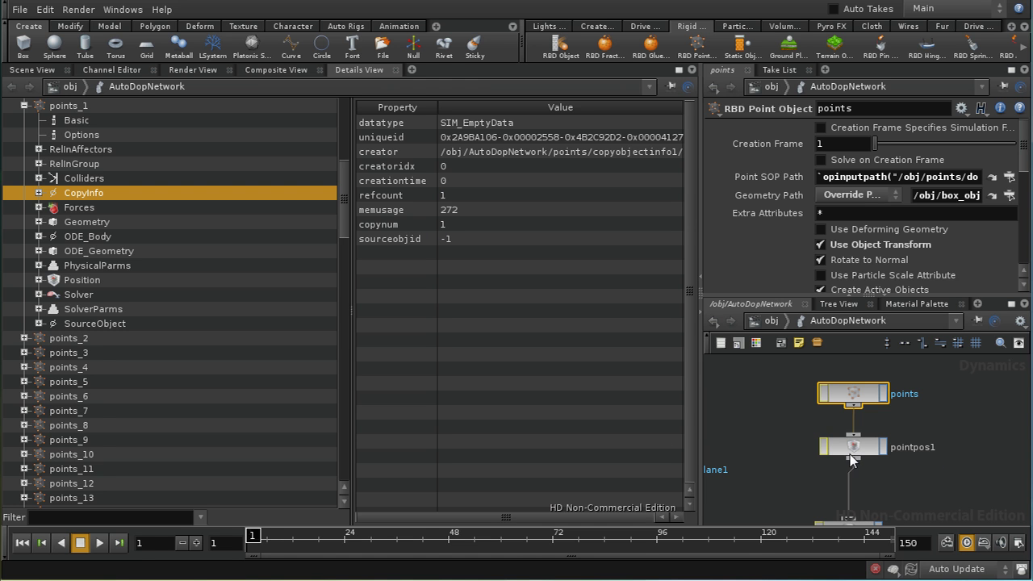
Step: Set the Point Number of pointpos1 to dopoption($DOPNET, $OBJID, "CopyInfo", "copynum")
left_click_drag(853, 439, 853, 452)
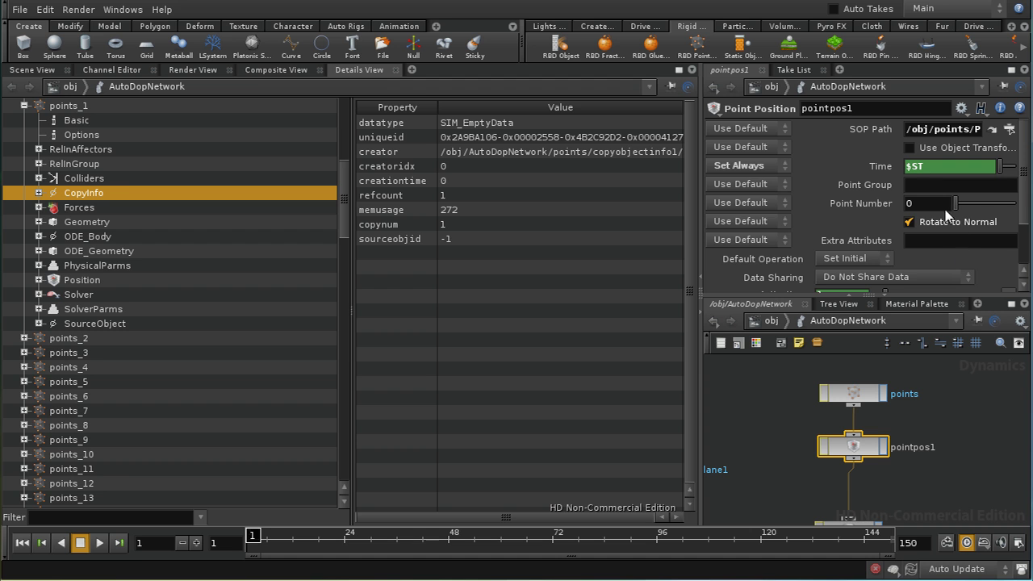
left_click(767, 208)
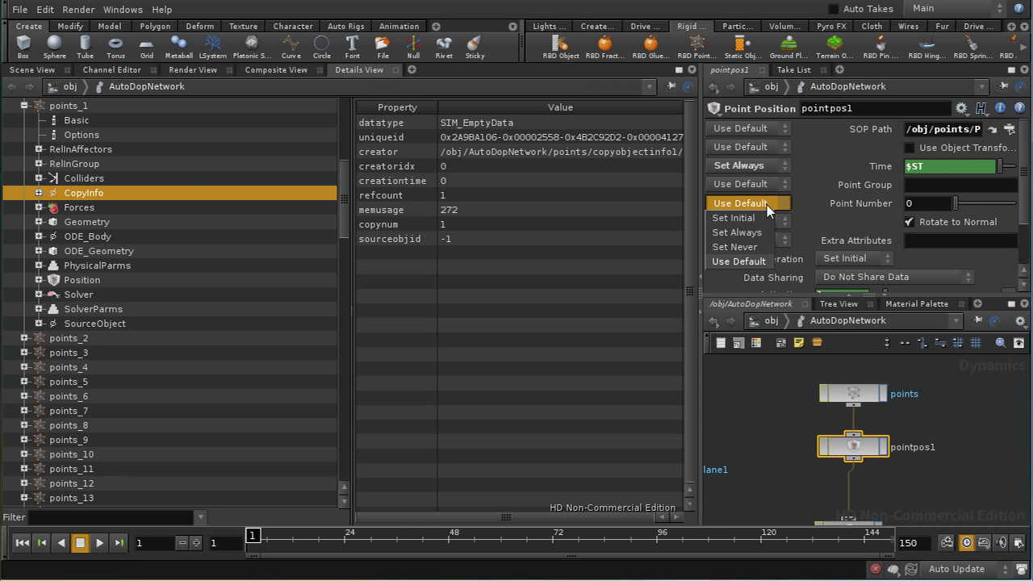
left_click(766, 205)
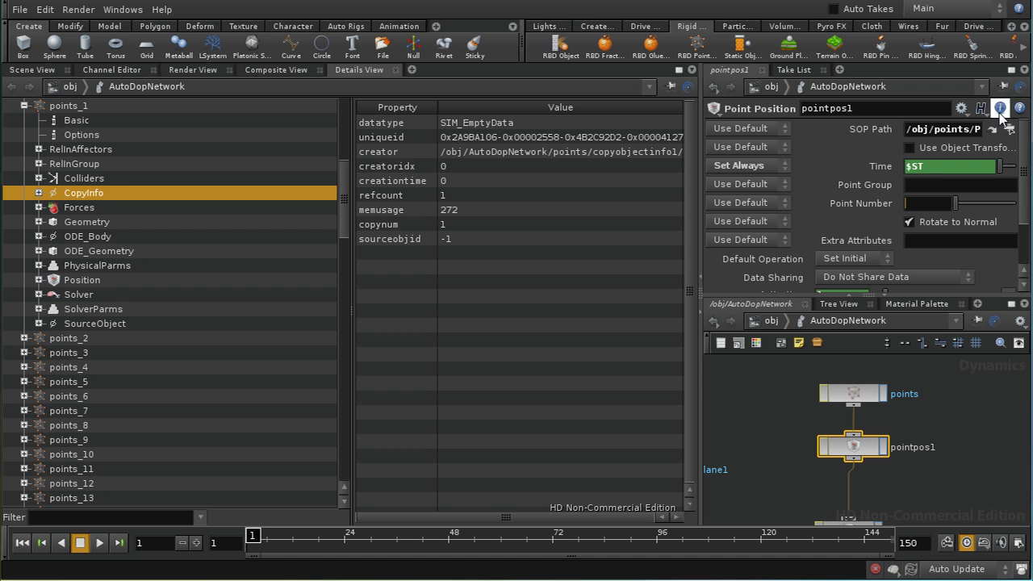
left_click(1012, 70)
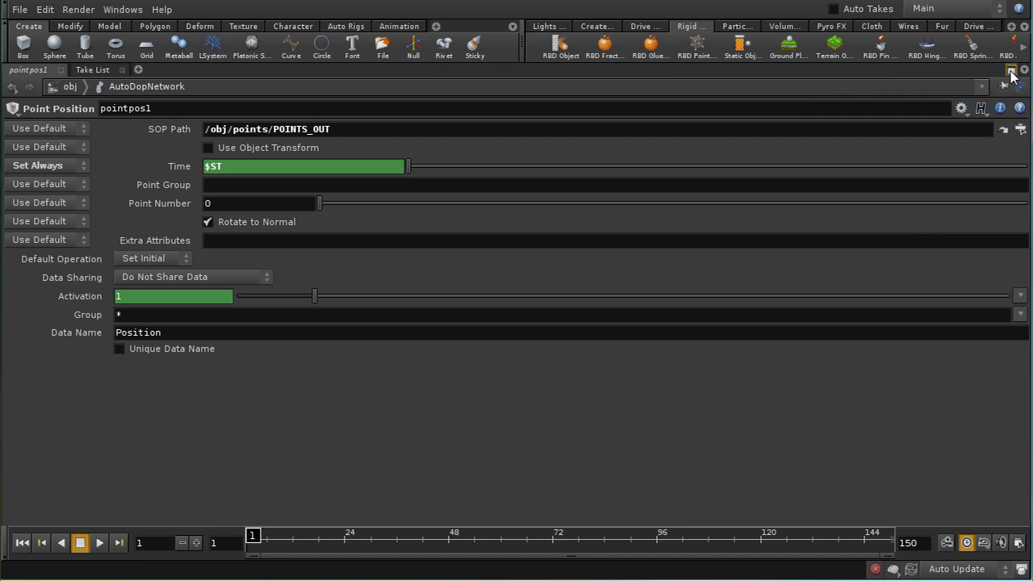
left_click(237, 205)
type("dopop")
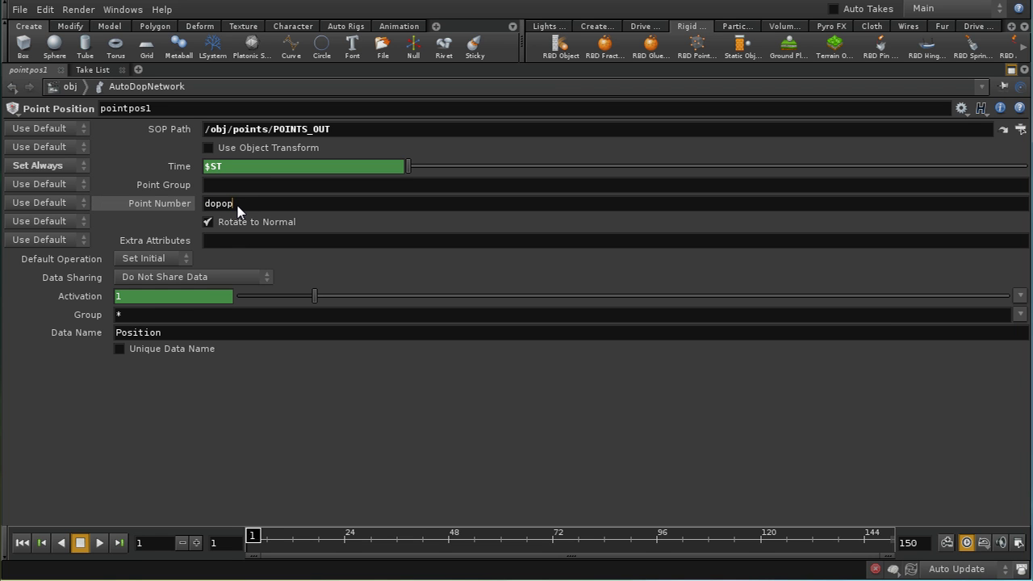
type("tion(")
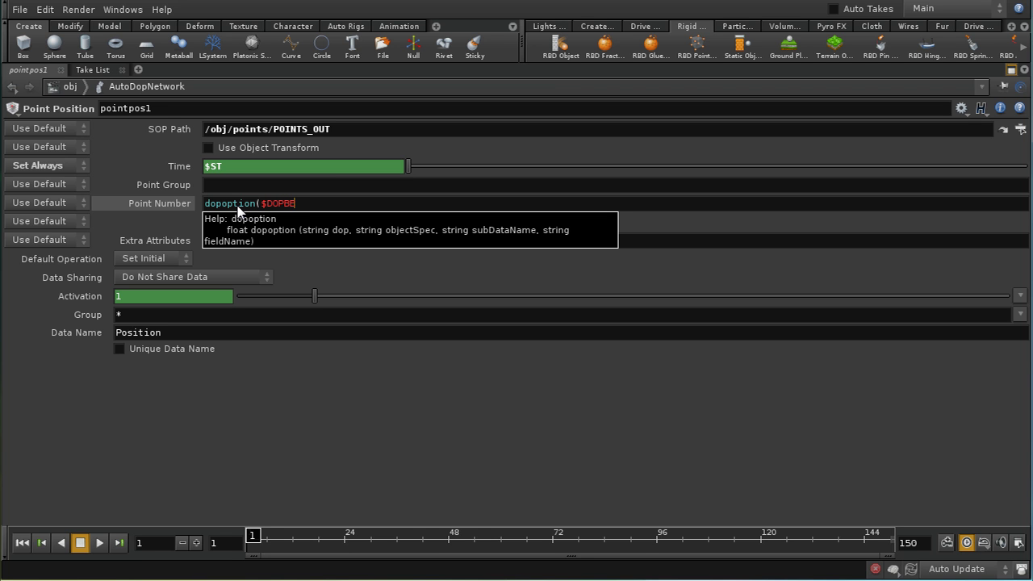
type("$DOPNET, $OBJID, \"CopyInfo\", \"copynum")
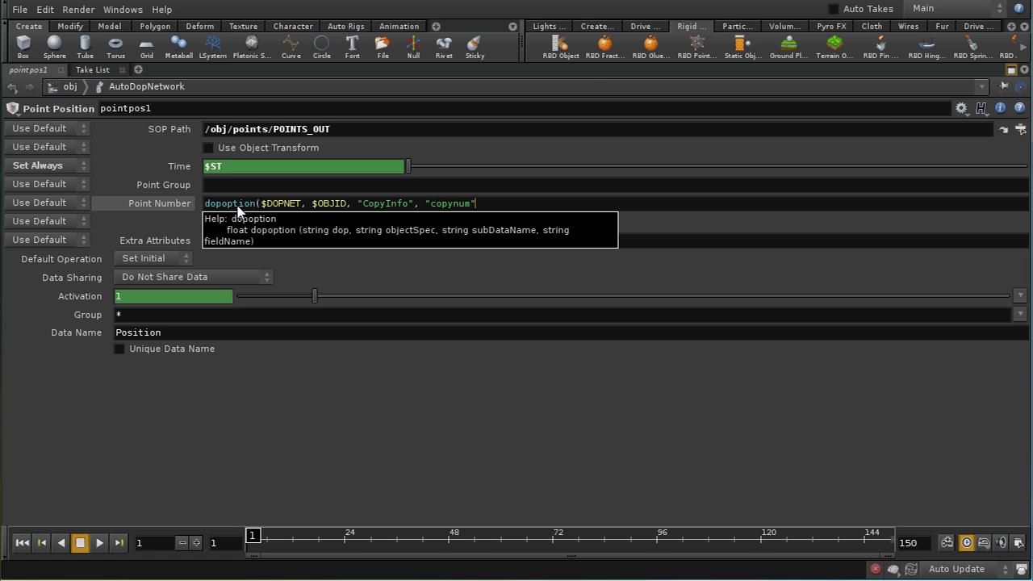
type(")")
key("Return")
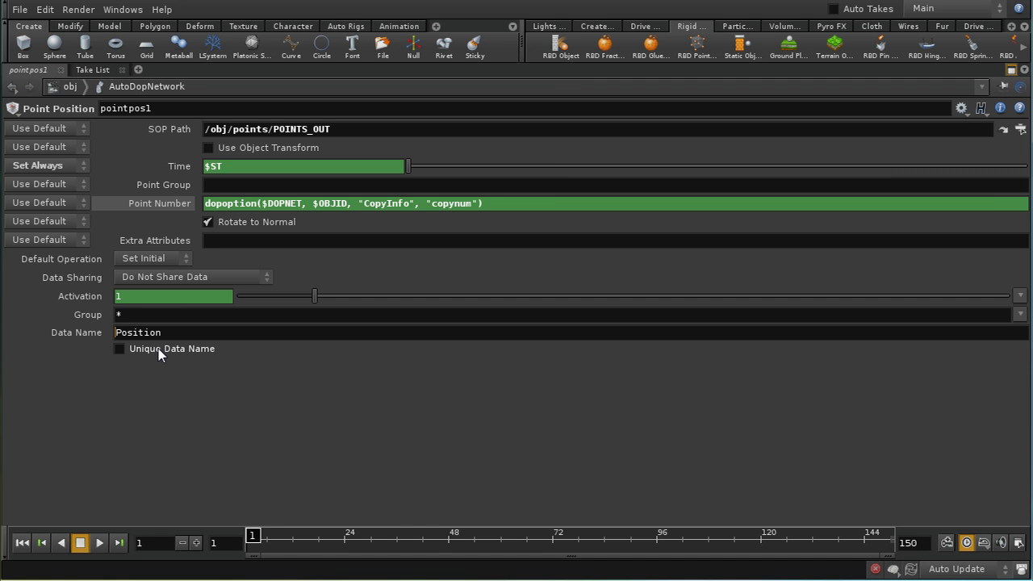
Step: Set the Data Name of pointpos1 to PointPosition and restore the split pane layout
type("Point")
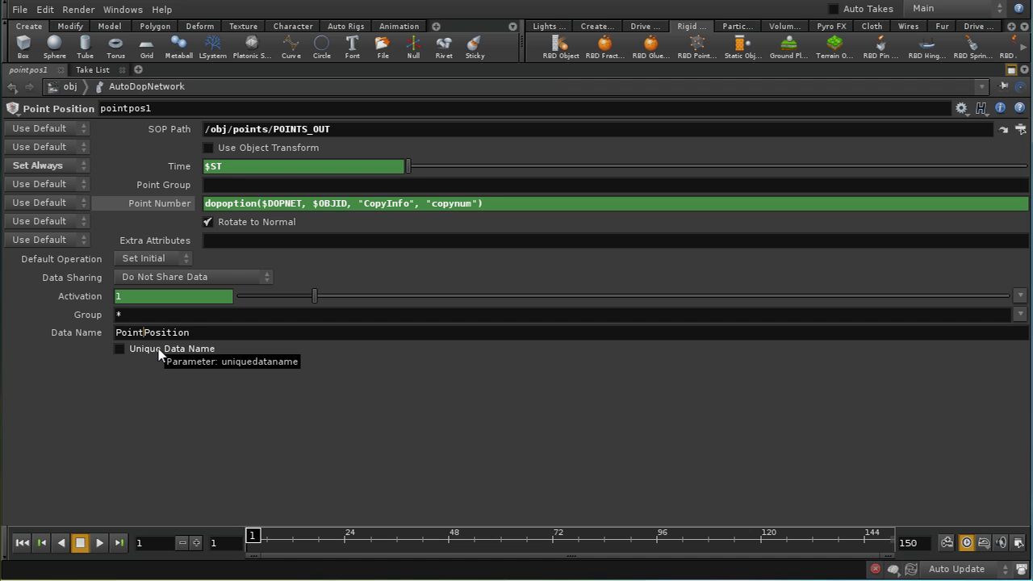
key("Return")
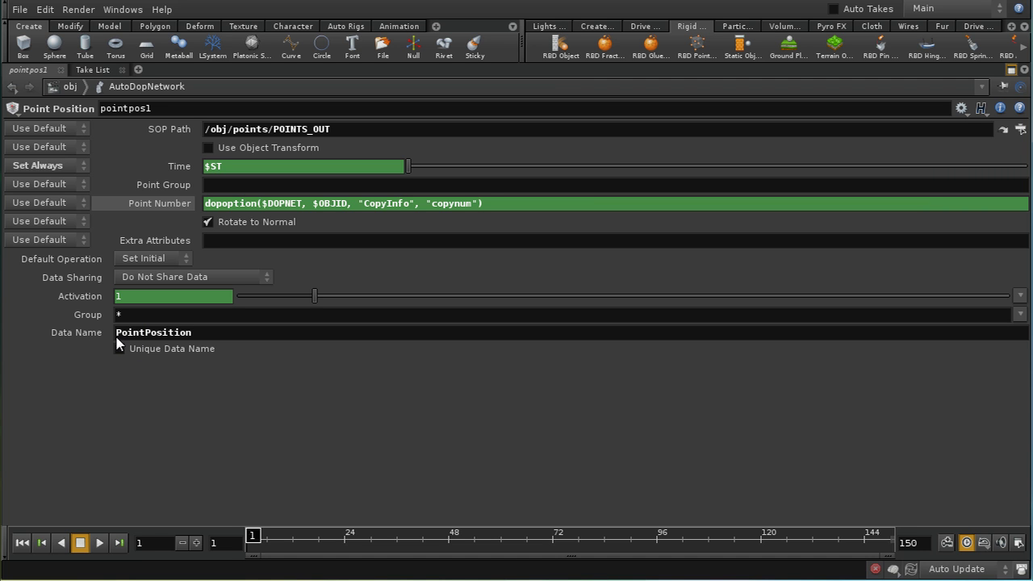
left_click(1011, 71)
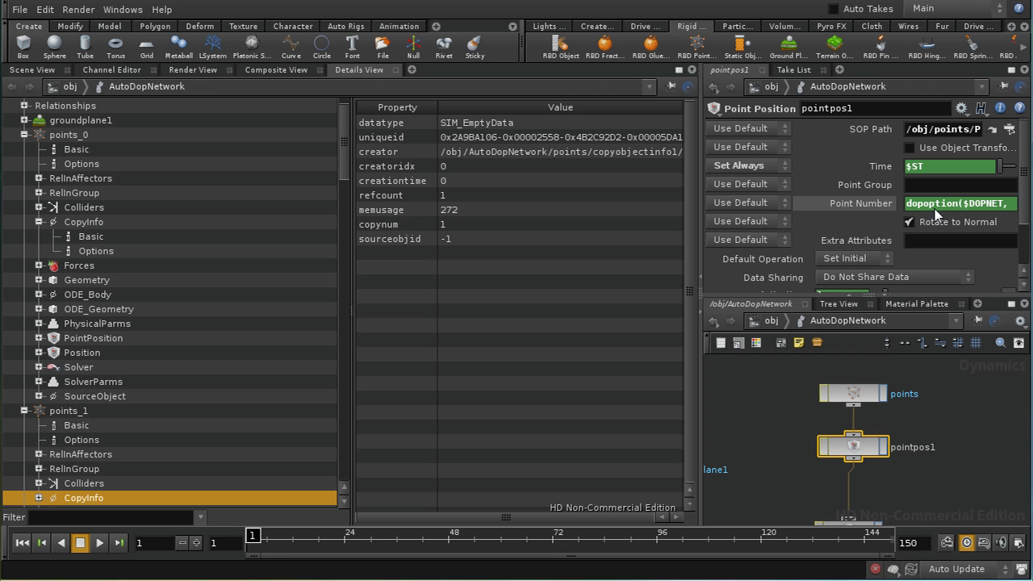
left_click_drag(864, 448, 864, 468)
middle_click_drag(957, 466, 953, 441)
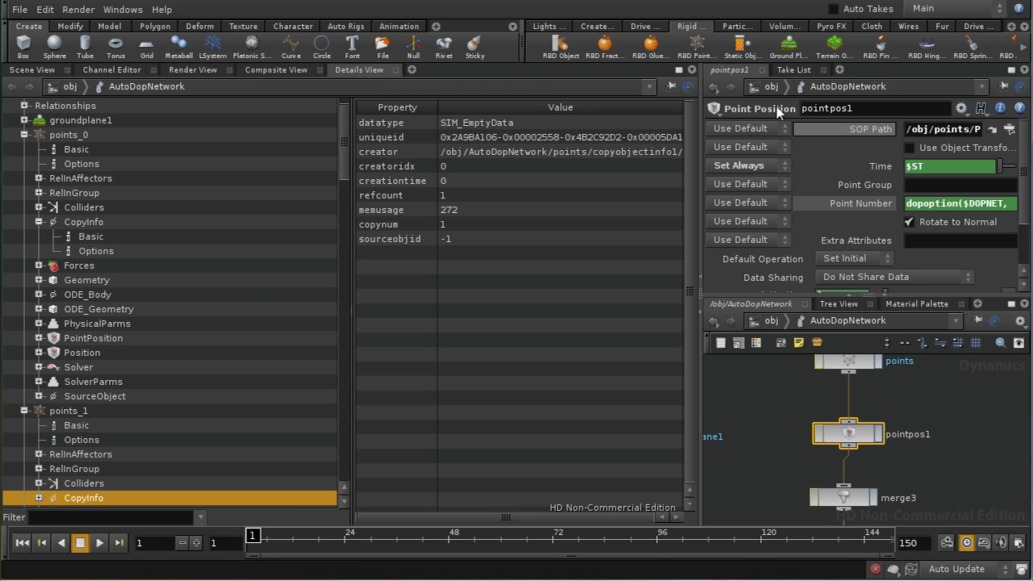
Step: Return to the Scene View and turn on the display of object names in the viewport
left_click(29, 70)
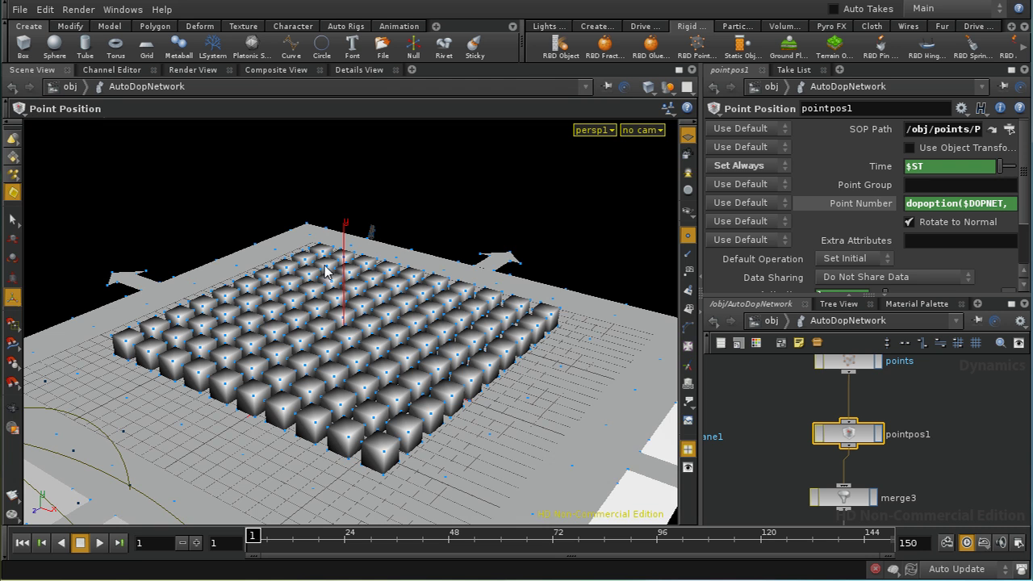
left_click_drag(496, 397, 96, 283)
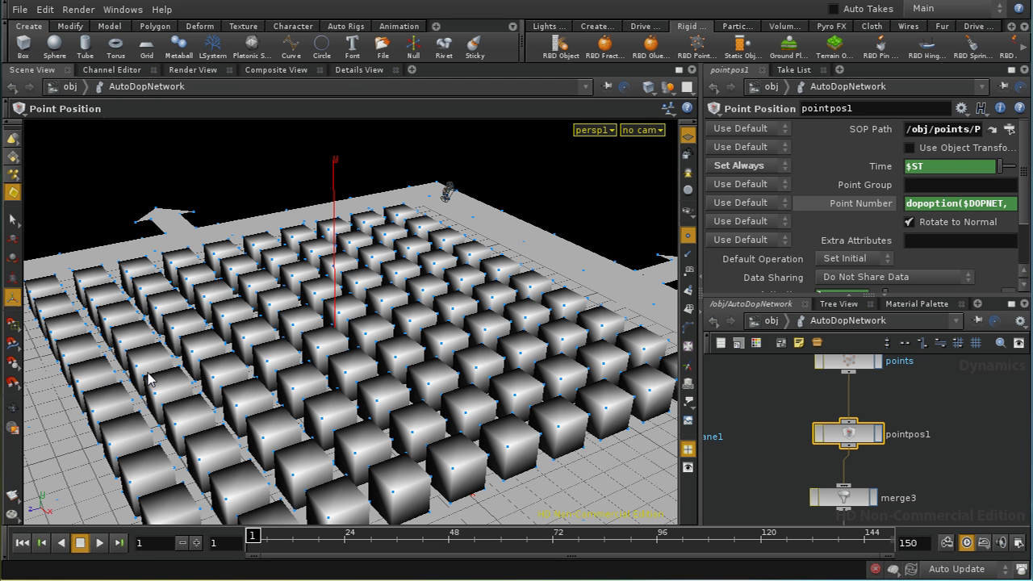
key("d")
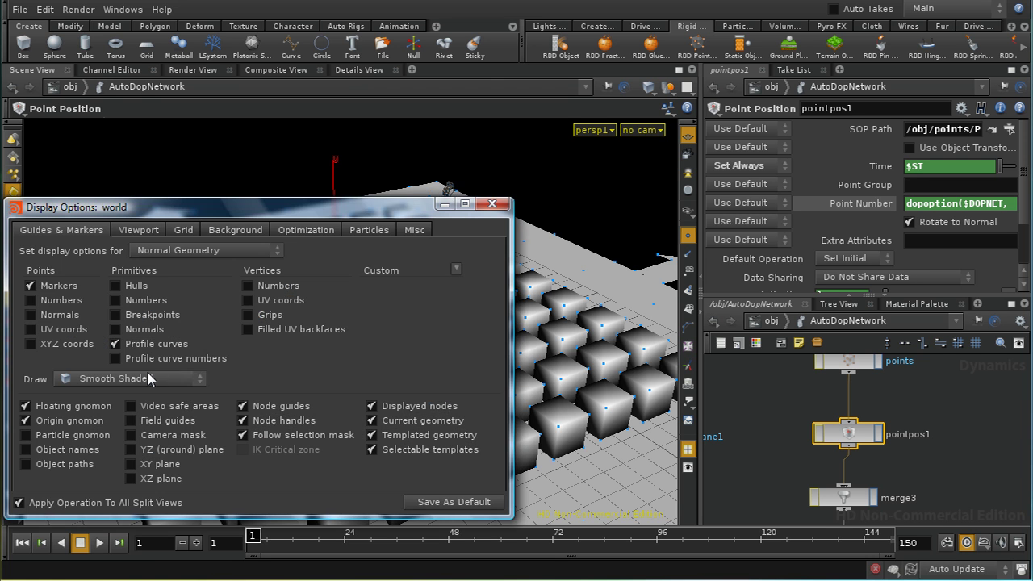
left_click(69, 450)
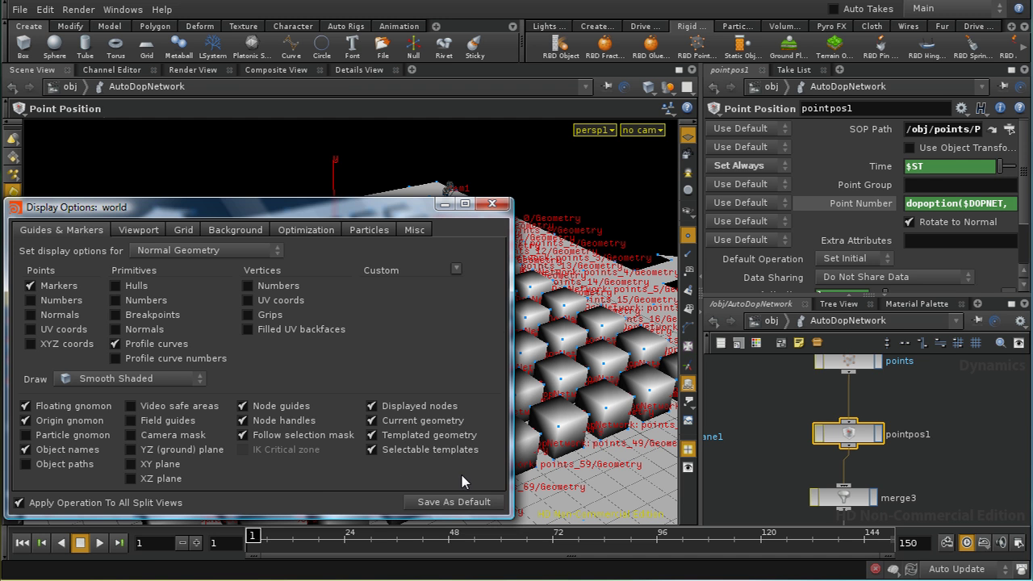
left_click(492, 204)
Step: Change the viewport shading of the cubes to Wireframe
key("Escape")
left_click_drag(321, 343, 479, 167)
scroll(320, 321, "up", 5)
right_click_drag(320, 296, 330, 178)
key("Return")
scroll(224, 291, "down", 2)
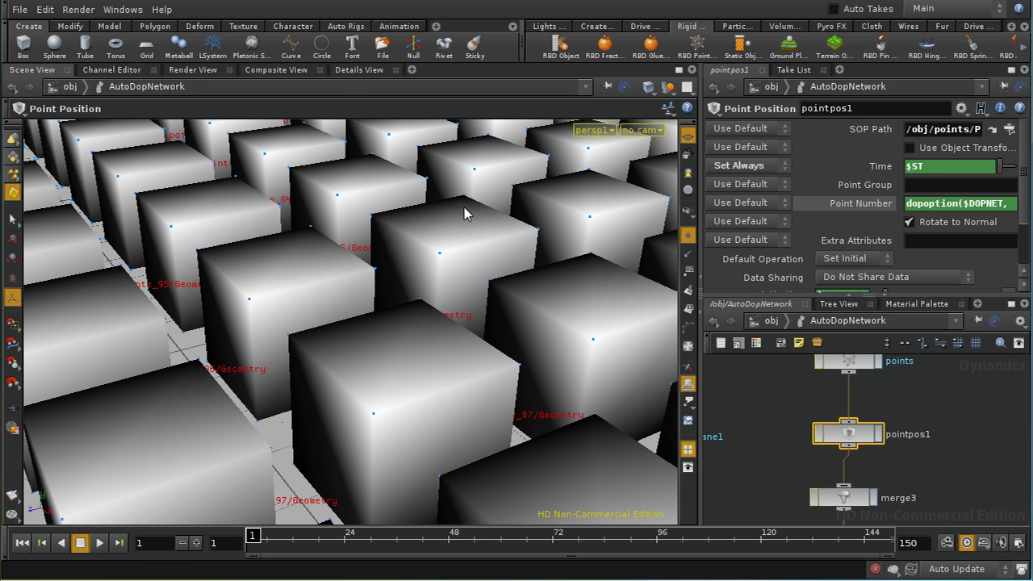
left_click(648, 87)
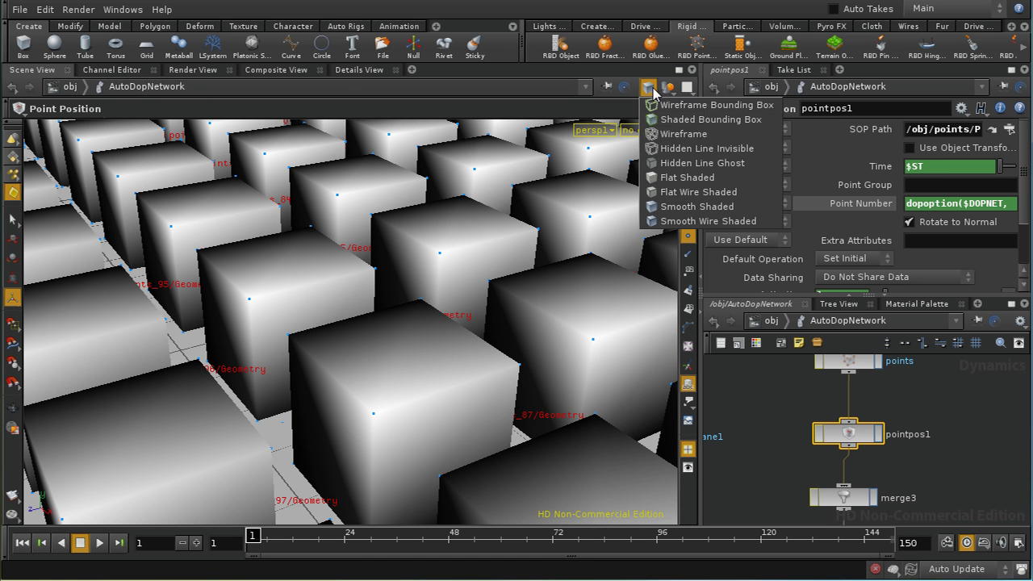
left_click(684, 133)
Step: Examine the object name labels on the individual wireframe cubes, up close and across the whole grid
key("Escape")
mouse_move(277, 318)
left_mouse_down()
mouse_move(363, 297)
mouse_move(392, 307)
left_mouse_up()
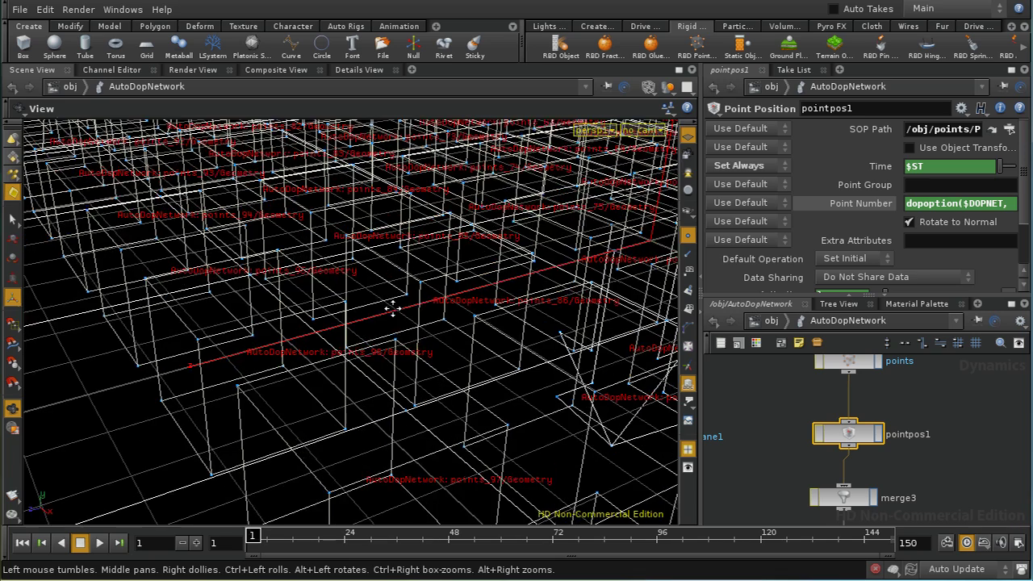
scroll(360, 344, "up", 3)
scroll(361, 345, "up", 1)
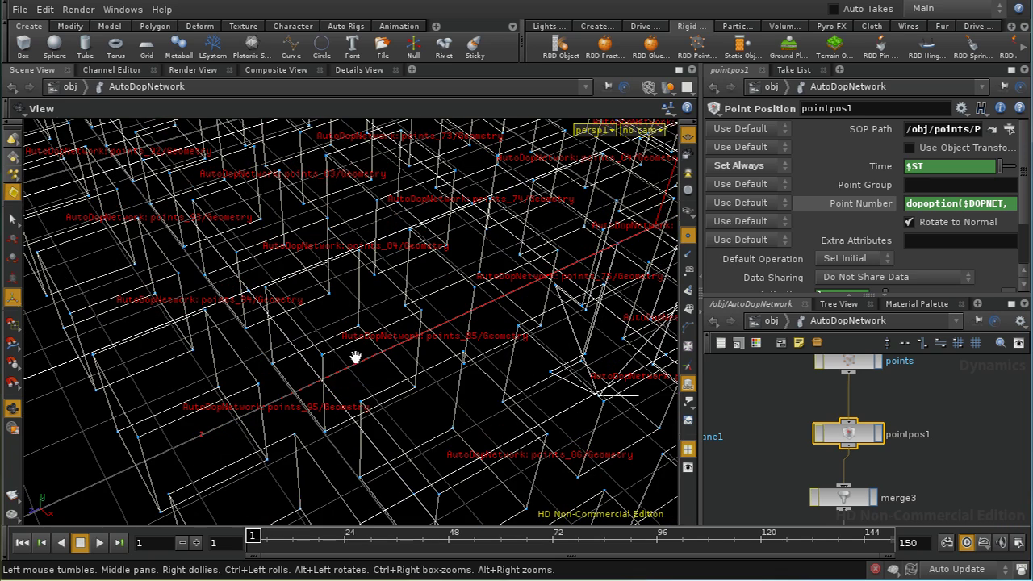
key("Return")
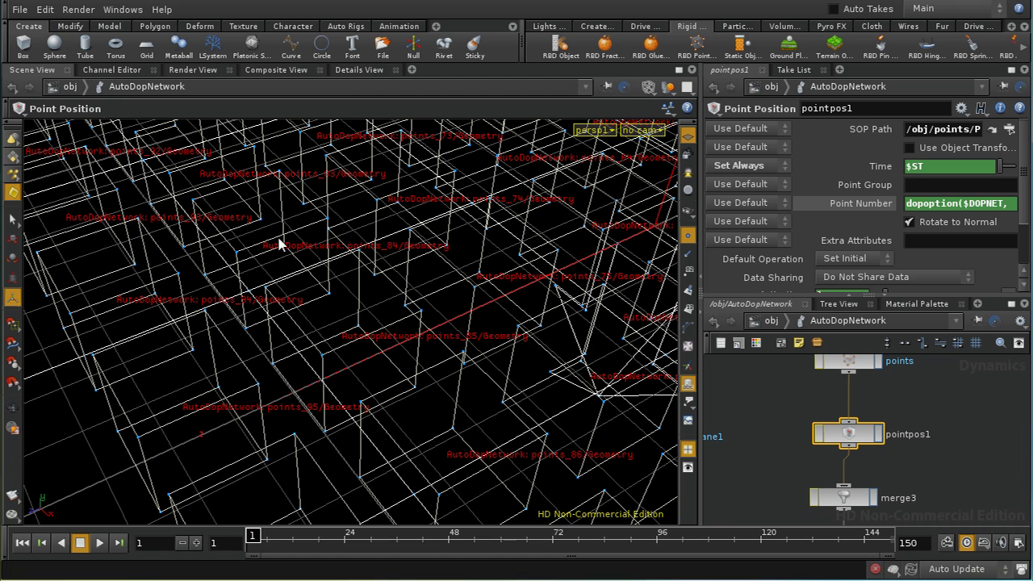
key("Escape")
left_click_drag(417, 189, 357, 435)
key("Return")
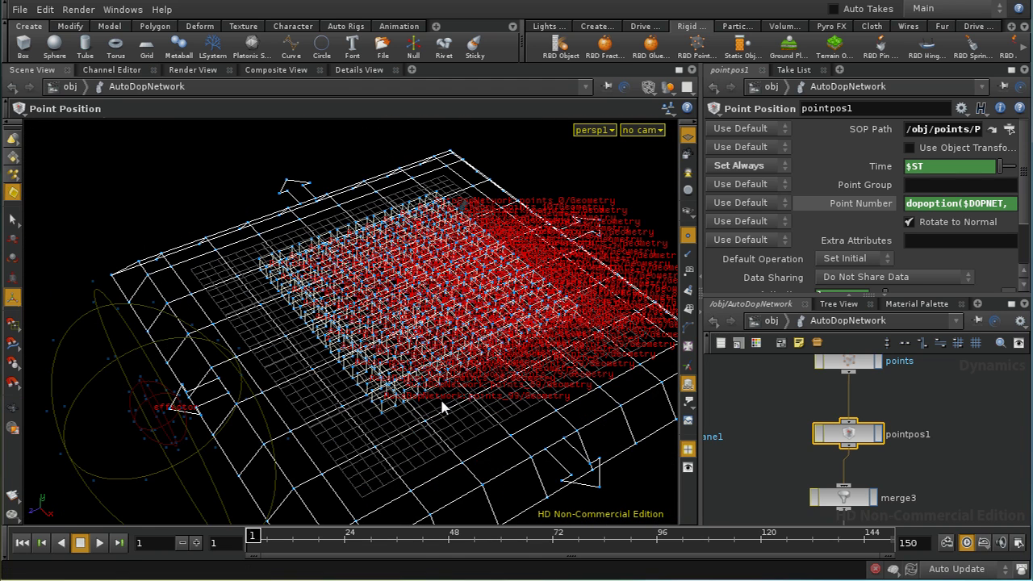
Step: Play the simulation, stop it at frame 44, and return to the Details View
left_click(100, 543)
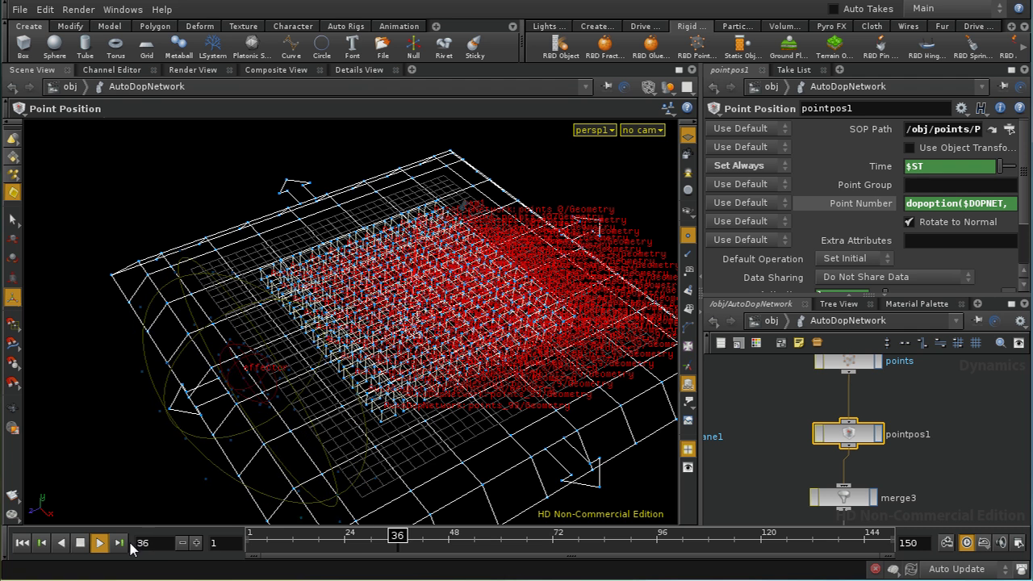
left_click(81, 542)
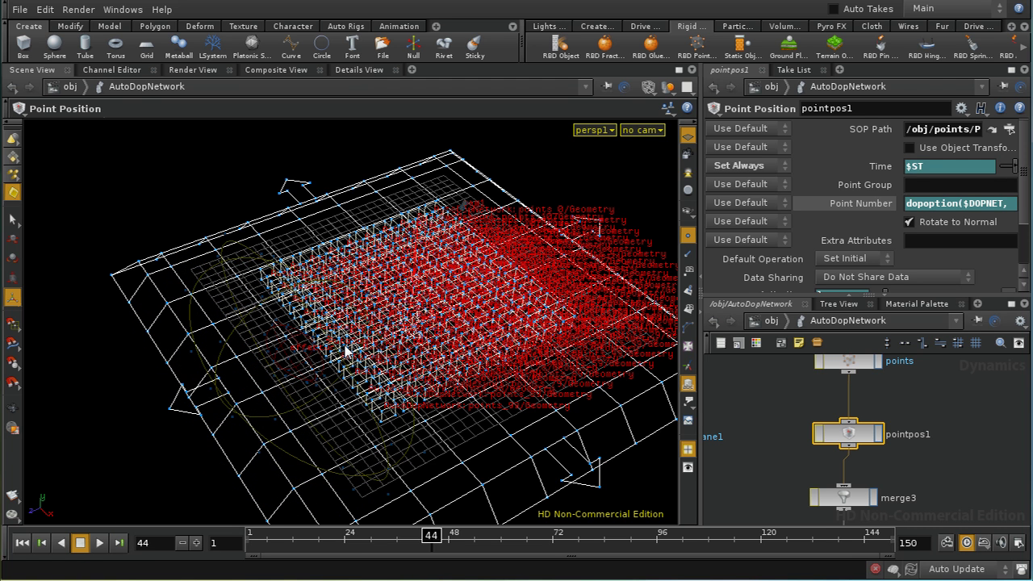
left_click(363, 71)
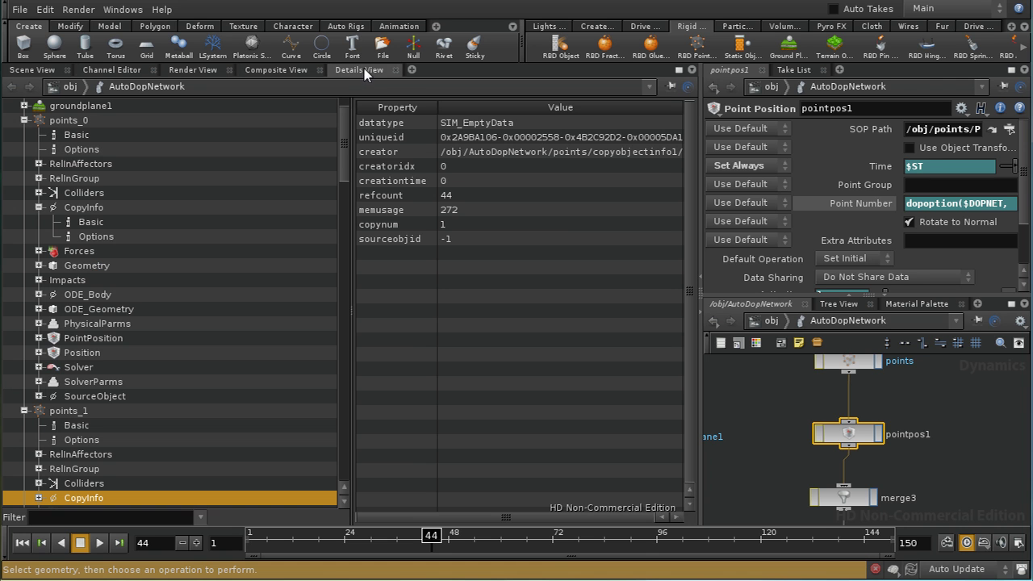
Step: Collapse the points_0 and points_1 data trees, expand points_95, and examine its PointPosition data
left_click(25, 120)
left_click(24, 135)
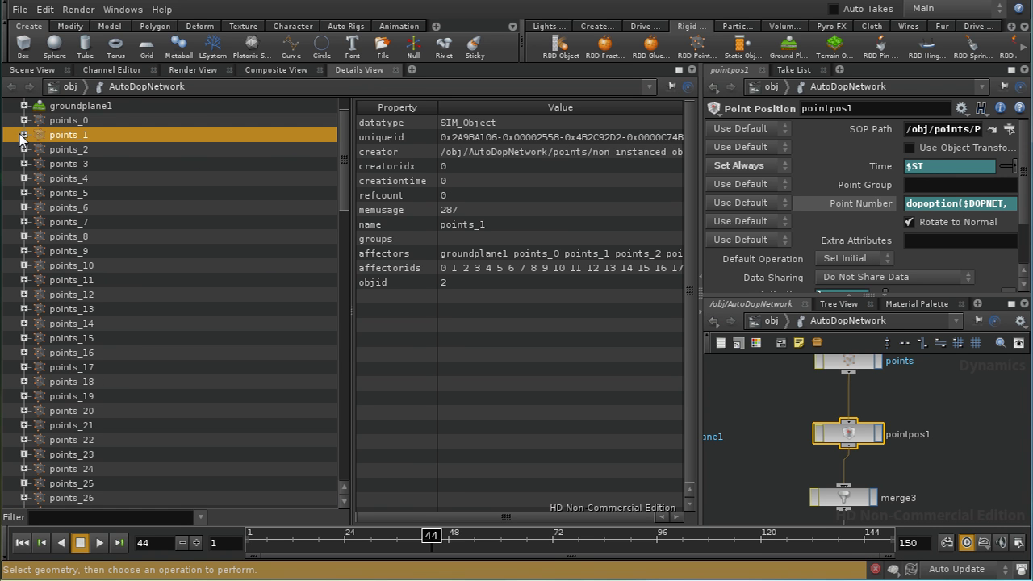
left_click_drag(348, 188, 371, 493)
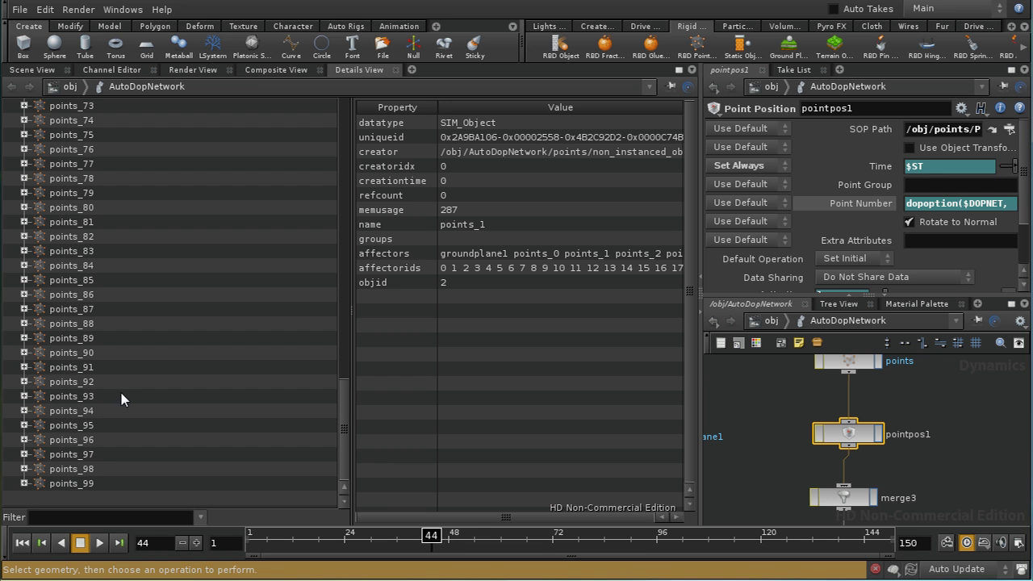
left_click(24, 426)
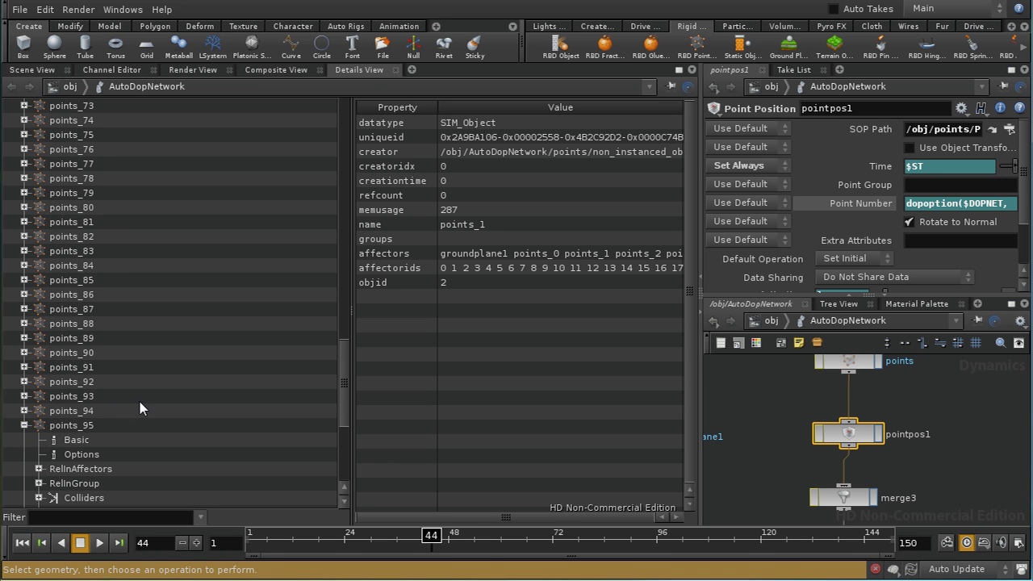
left_click_drag(348, 393, 350, 445)
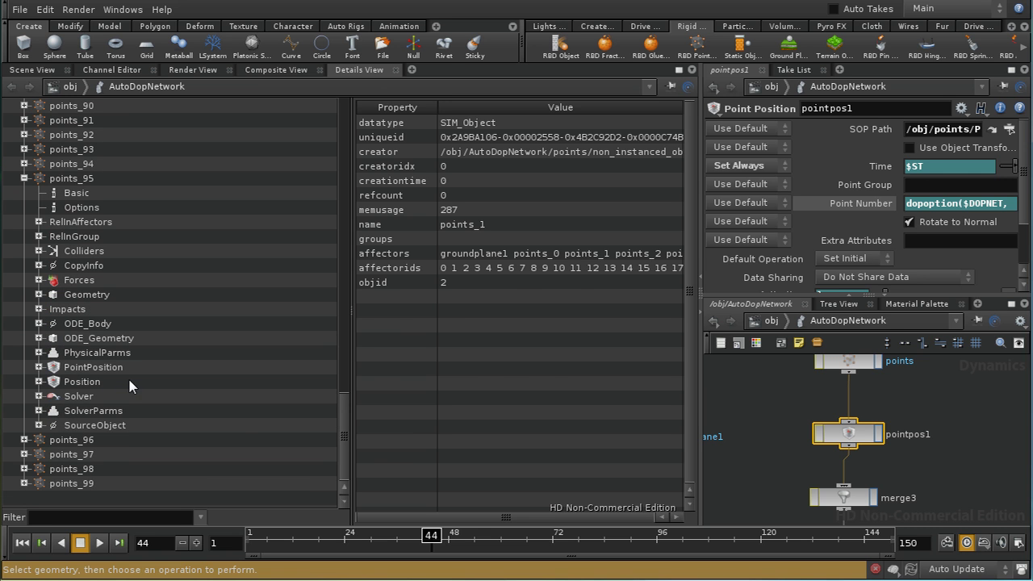
left_click(113, 370)
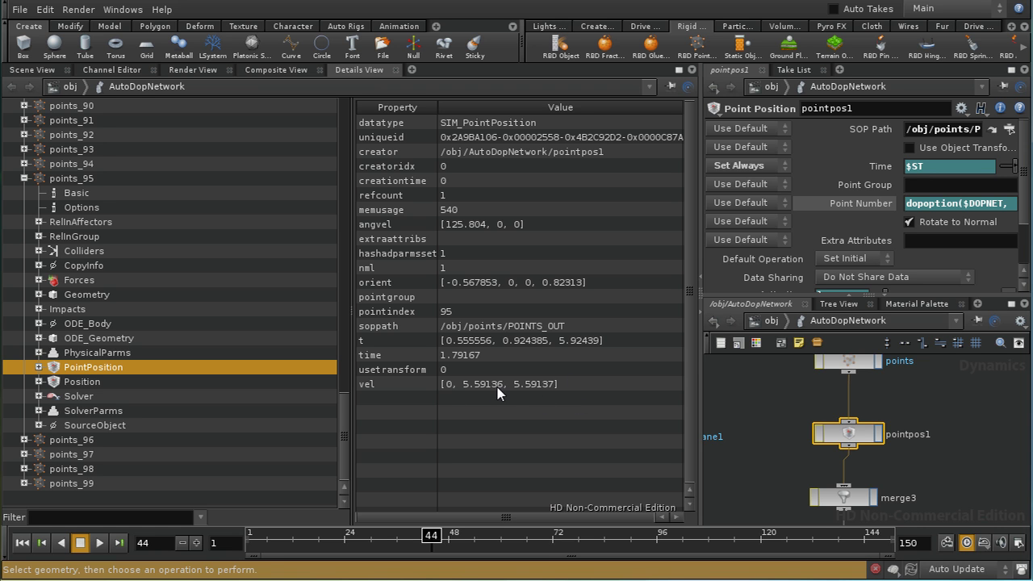
Step: Inspect the trail1 node inside the points object's subnet1, and return to the AutoDopNetwork
left_click(770, 320)
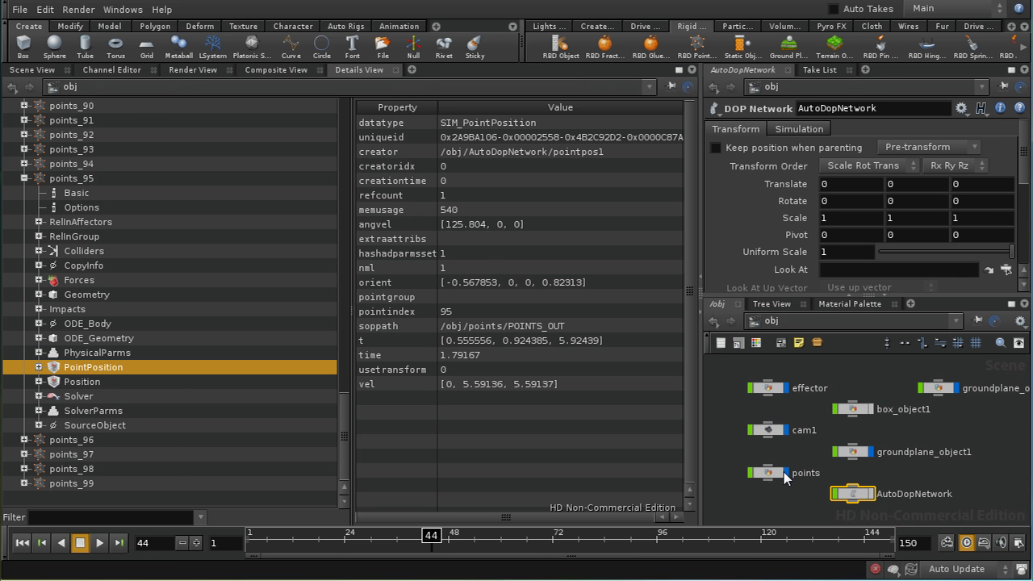
double_click(776, 473)
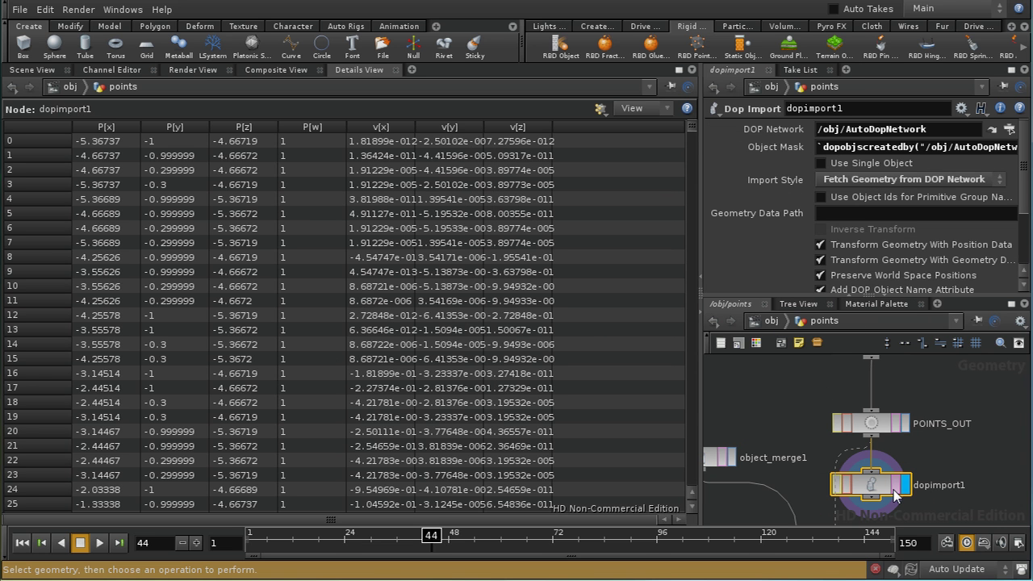
middle_click_drag(960, 435, 972, 536)
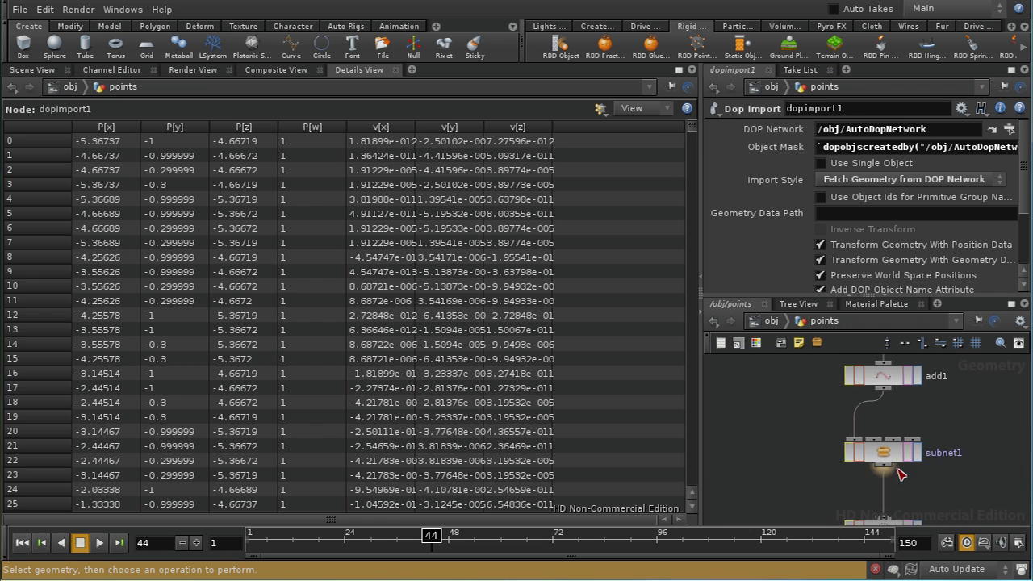
double_click(887, 459)
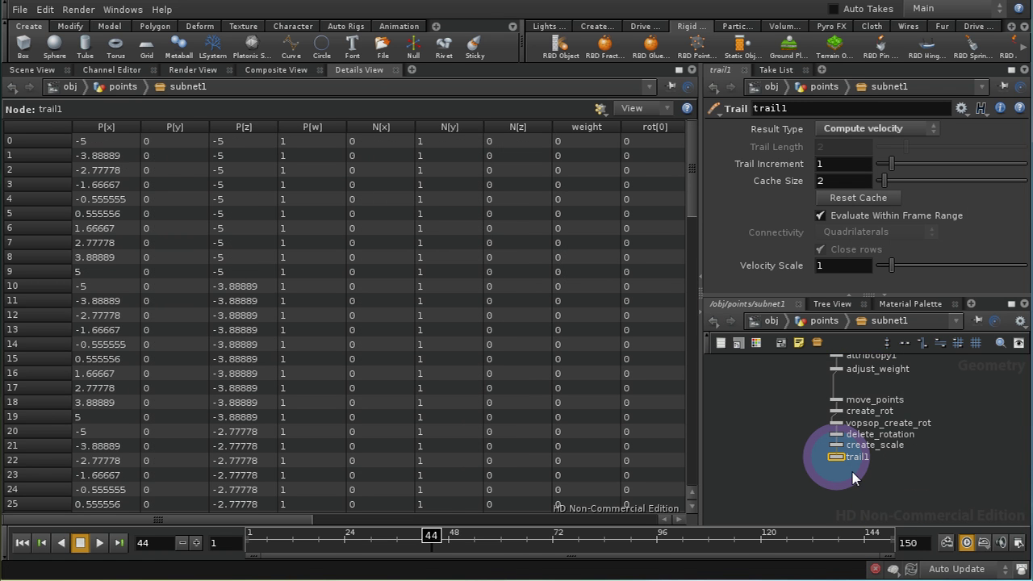
scroll(839, 459, "up", 4)
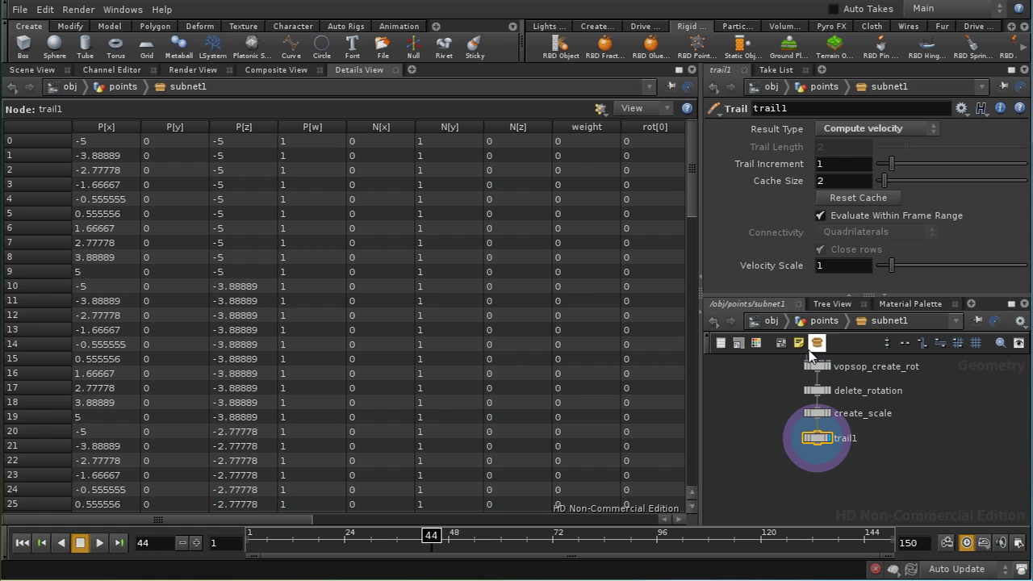
left_click(772, 322)
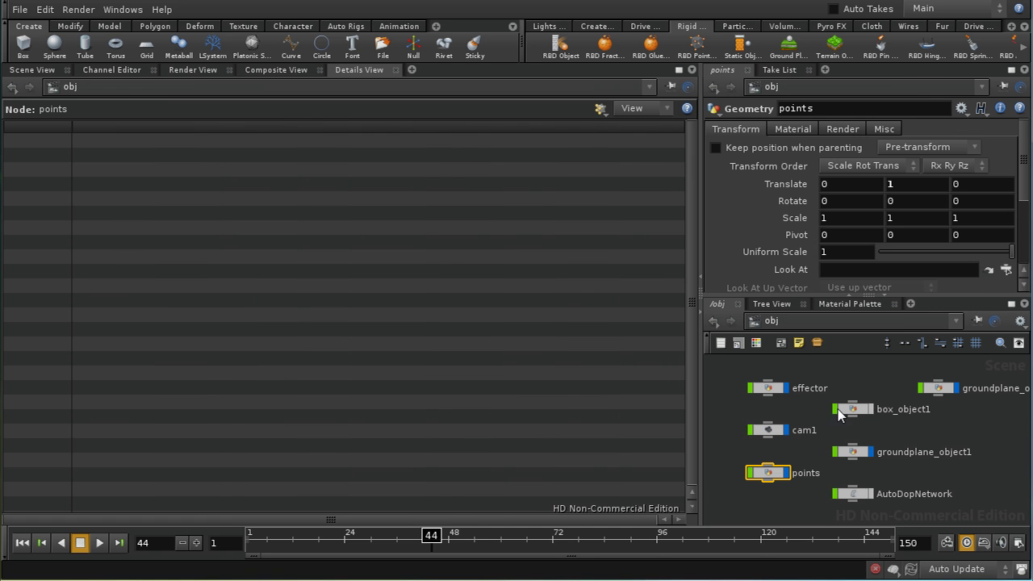
double_click(848, 498)
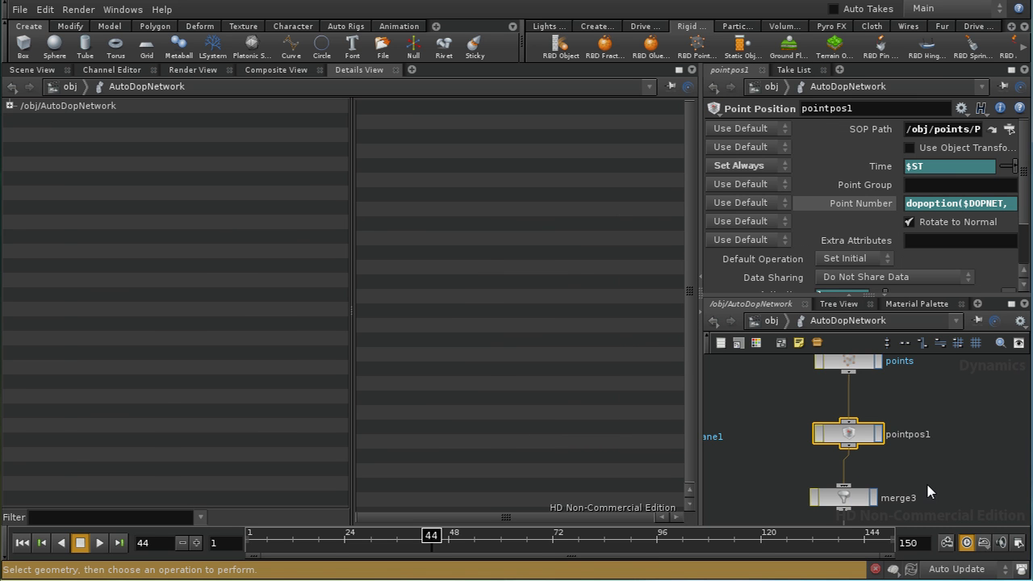
Step: Move the rigidbodysolver1 node aside, clearing the space beneath merge3
scroll(926, 481, "down", 2)
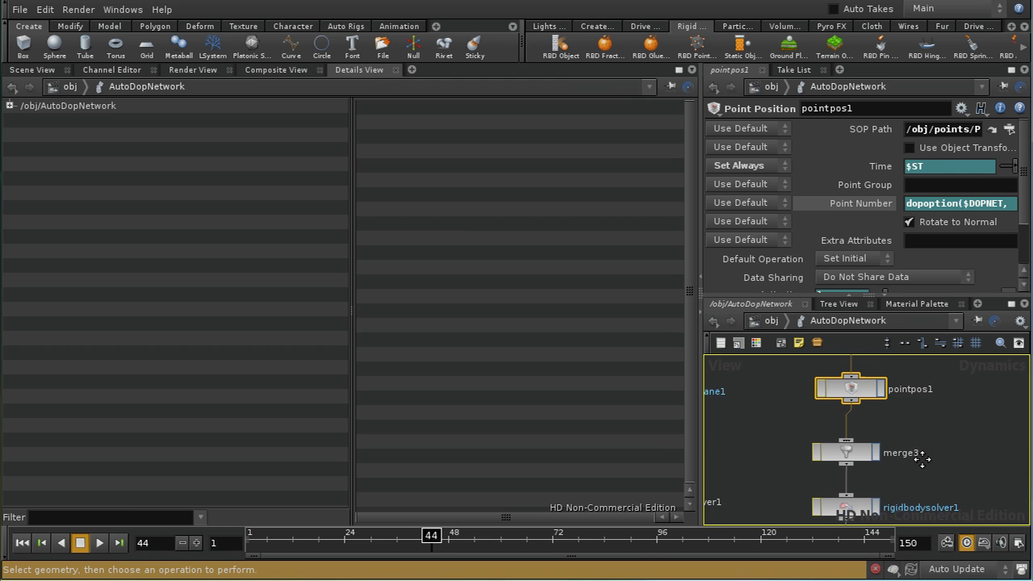
middle_click_drag(917, 454, 925, 417)
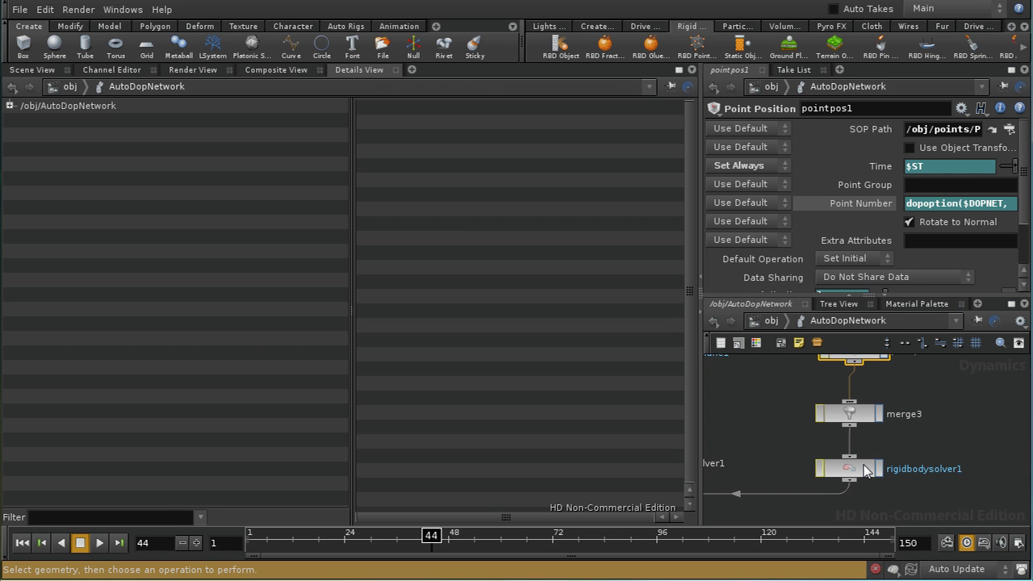
middle_click_drag(940, 494, 893, 413)
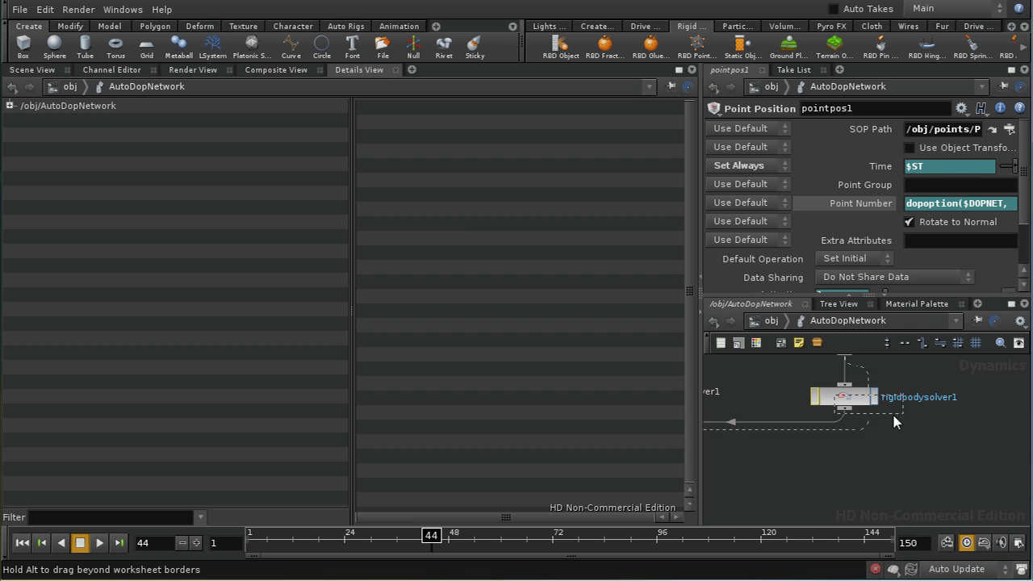
left_click_drag(895, 420, 910, 455)
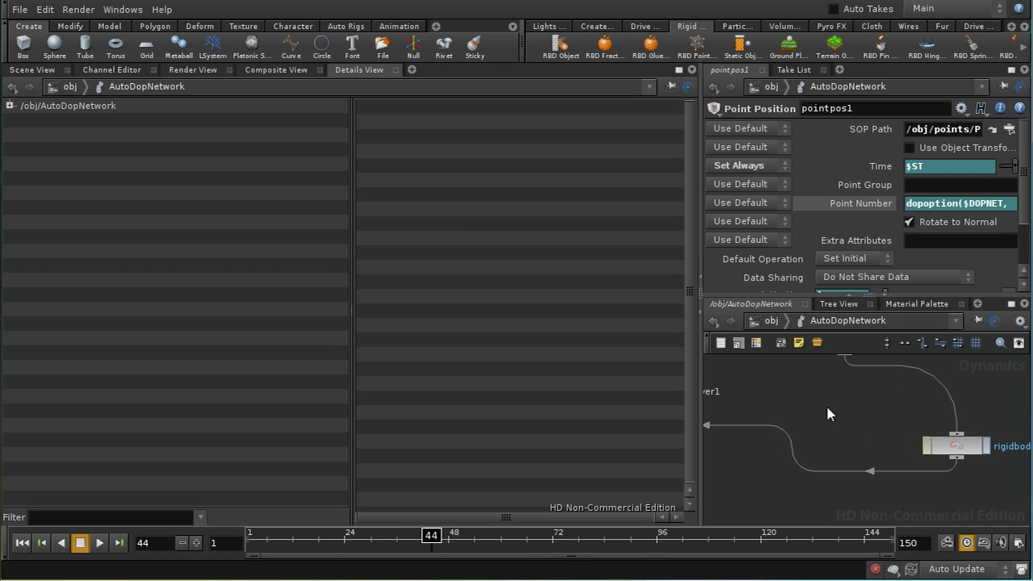
Step: Add a Copy Data Solver node below merge3 and connect merge3's output to its input
key("Tab")
type("cop")
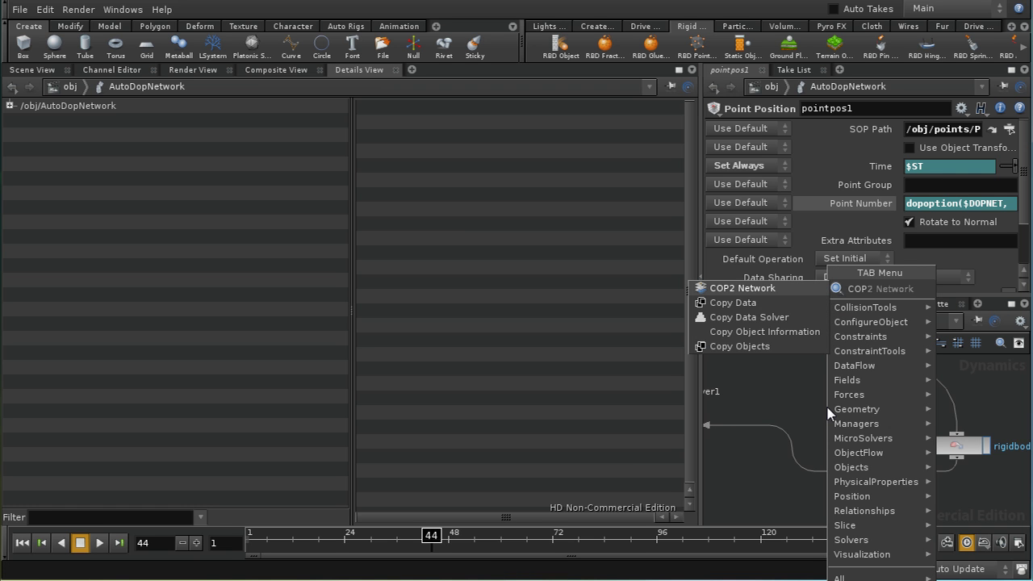
key("Down")
key("Down")
key("Return")
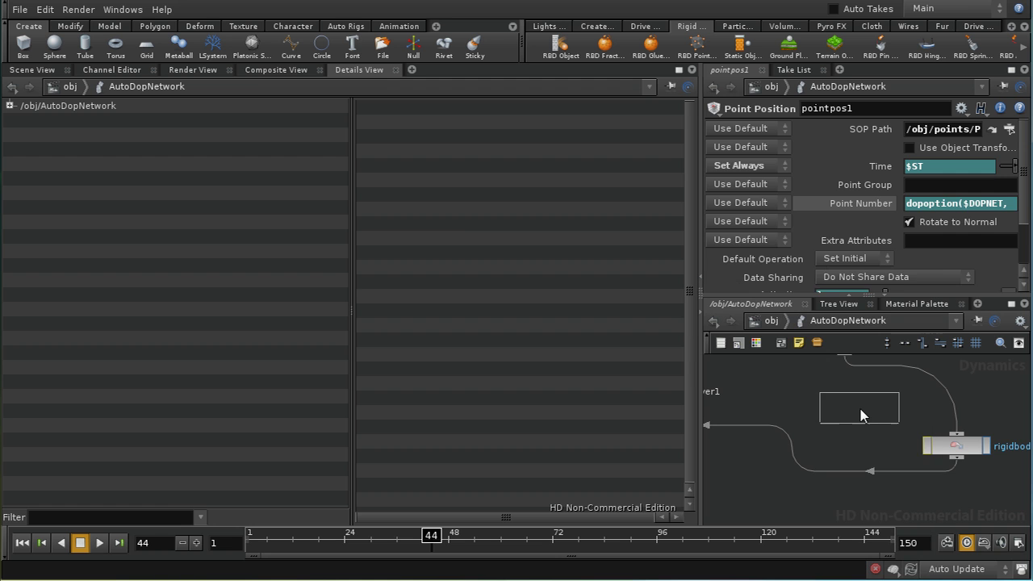
left_click(861, 413)
middle_click_drag(922, 417, 911, 456)
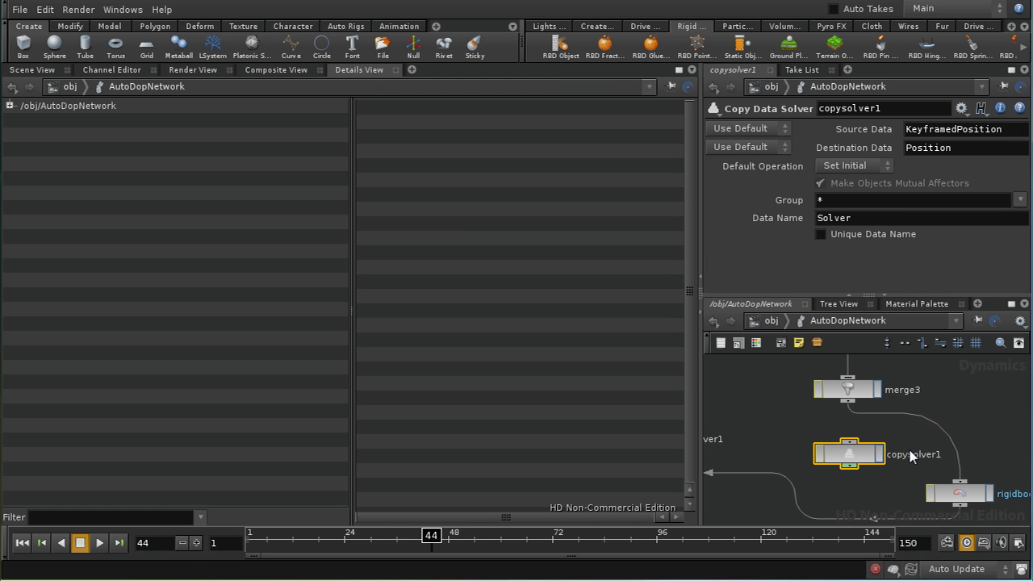
left_click_drag(853, 407, 849, 442)
Step: Wire the Copy Data Solver's output into merge1 and disconnect rigidbodysolver1 from merge1
middle_click_drag(870, 474, 920, 420)
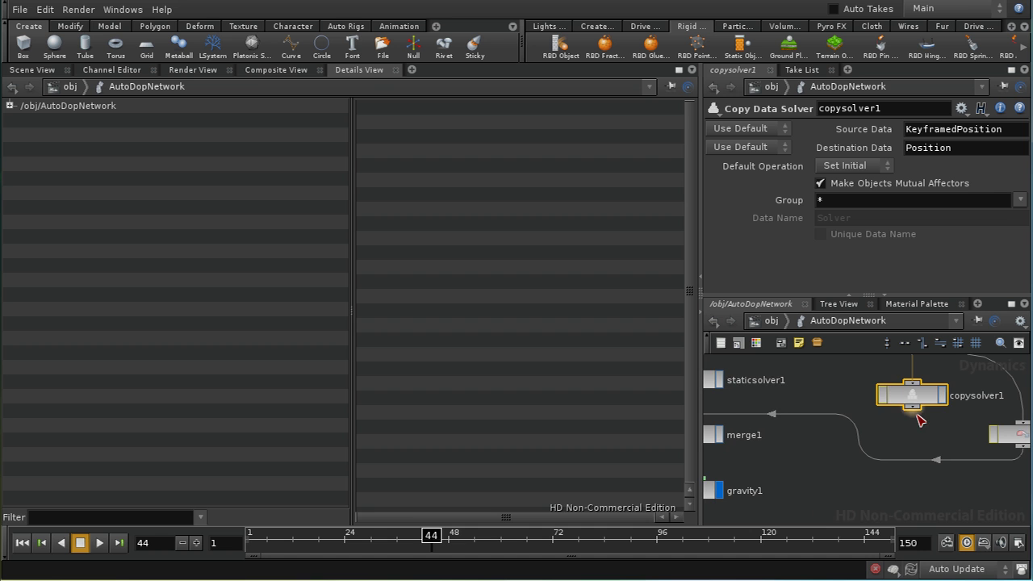
middle_click_drag(796, 416, 870, 383)
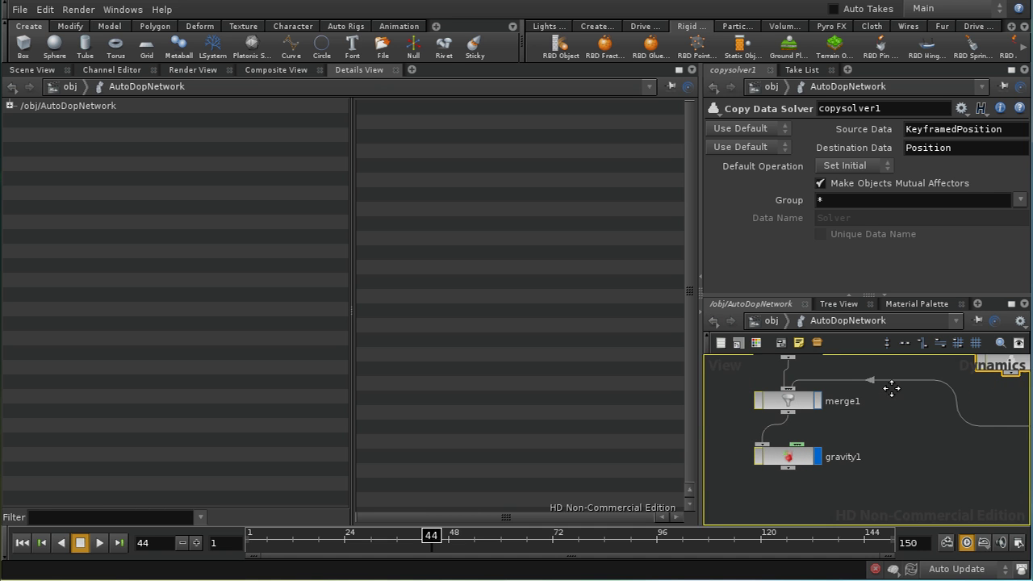
right_click(982, 423)
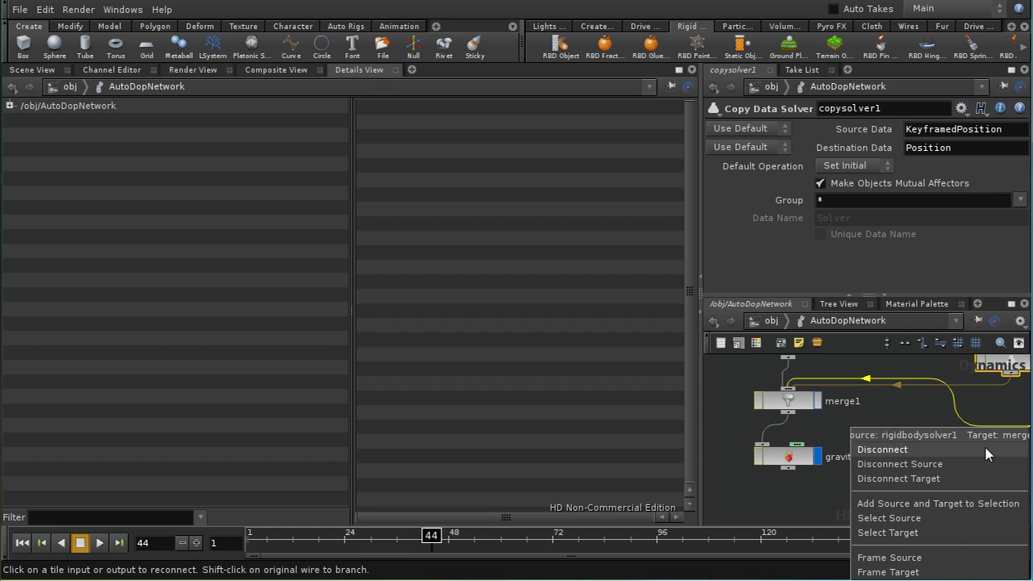
left_click(986, 449)
Step: Set the Copy Data Solver's Source Data to PointPosition
middle_click_drag(984, 444, 780, 482)
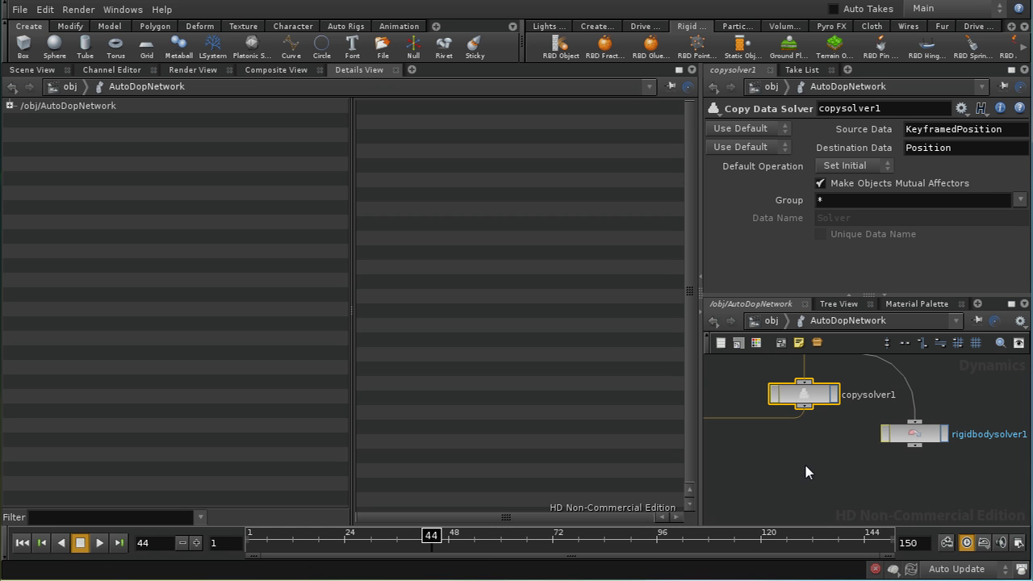
left_click_drag(804, 395, 802, 395)
key("space")
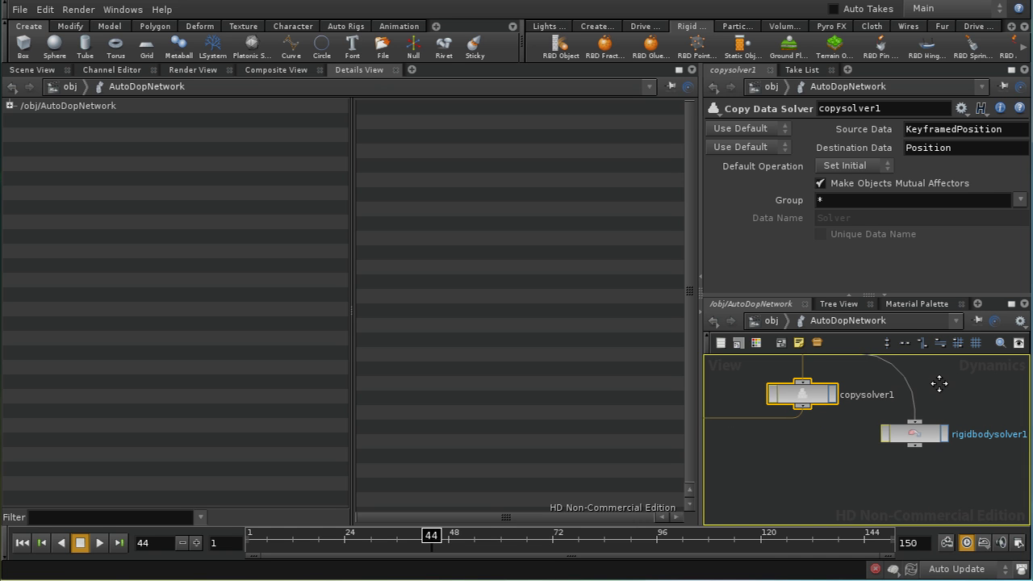
left_click_drag(938, 384, 922, 412)
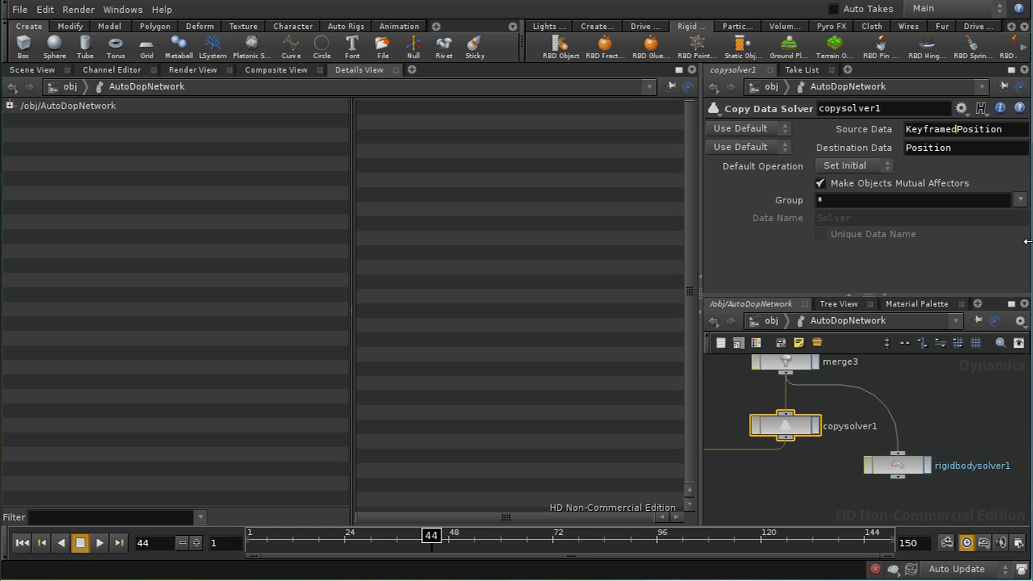
key("BackSpace")
key("BackSpace")
key("BackSpace")
key("BackSpace")
key("BackSpace")
key("BackSpace")
key("BackSpace")
key("BackSpace")
key("BackSpace")
type("Point")
key("Return")
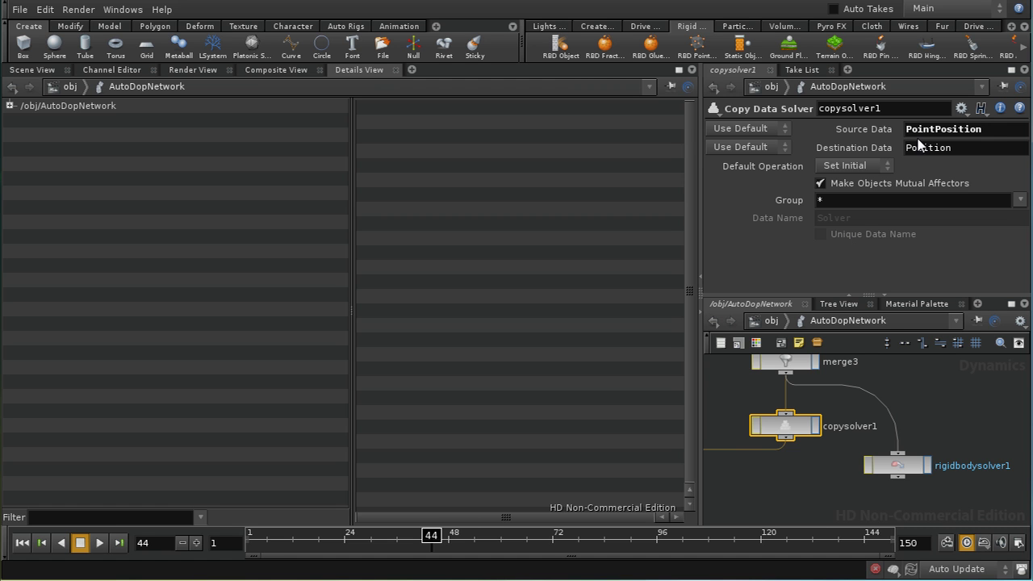
Step: Move the pointpos1 node slightly closer to the points node, show its parameters, and rewind the simulation to frame 1
middle_click_drag(884, 364, 920, 502)
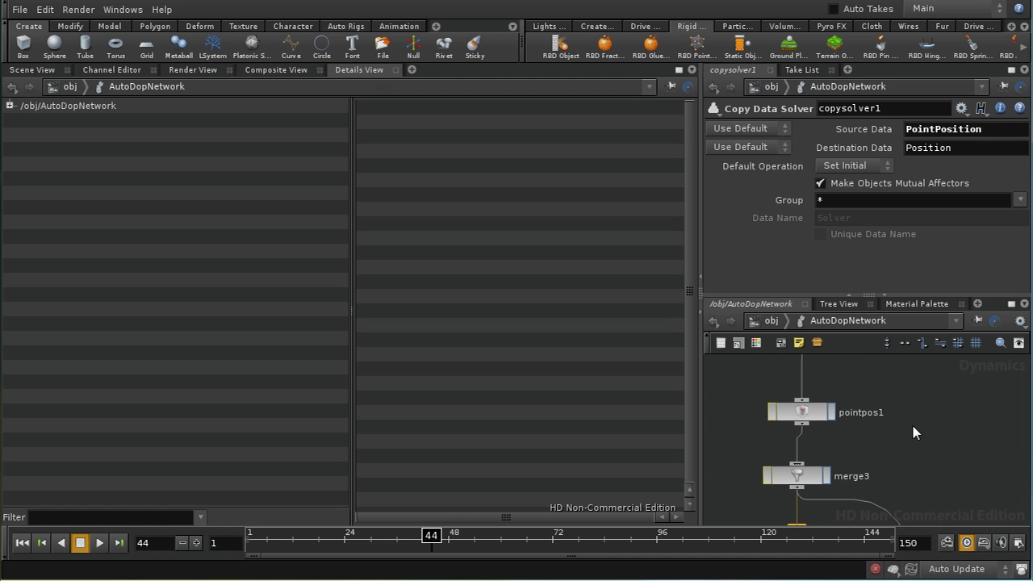
middle_click_drag(913, 429, 819, 461)
left_click_drag(809, 457, 809, 436)
left_click(22, 542)
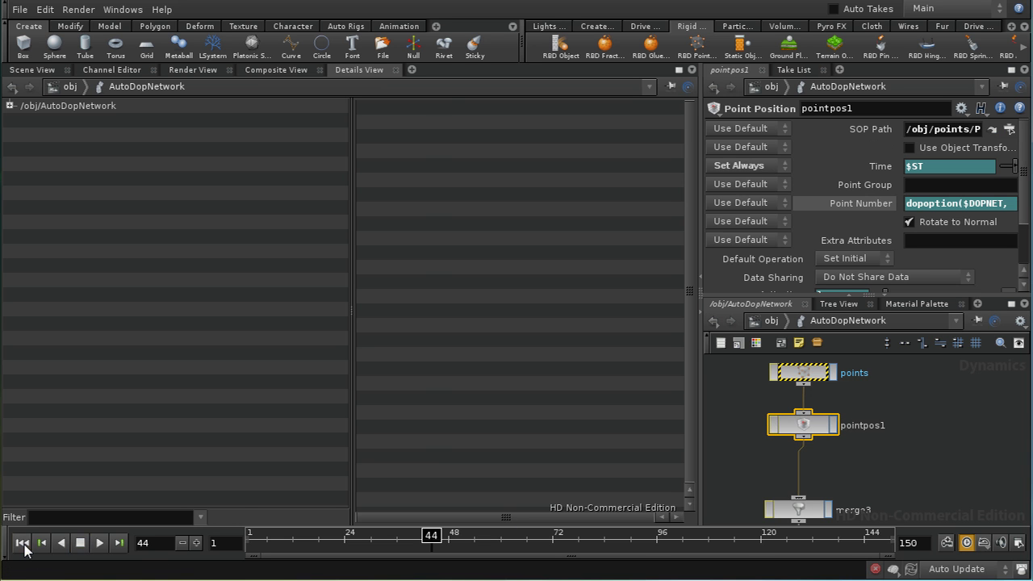
Step: Move the rigidbodysolver1 node up and away from copysolver1, and select copysolver1 to show its parameters
middle_click_drag(904, 497, 892, 379)
left_click_drag(934, 470, 961, 443)
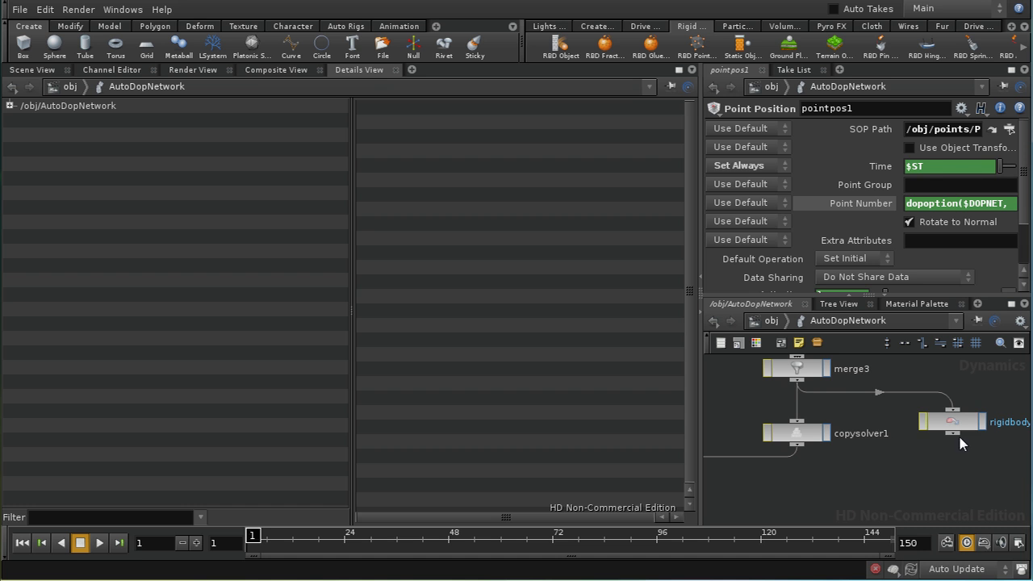
left_click(803, 440)
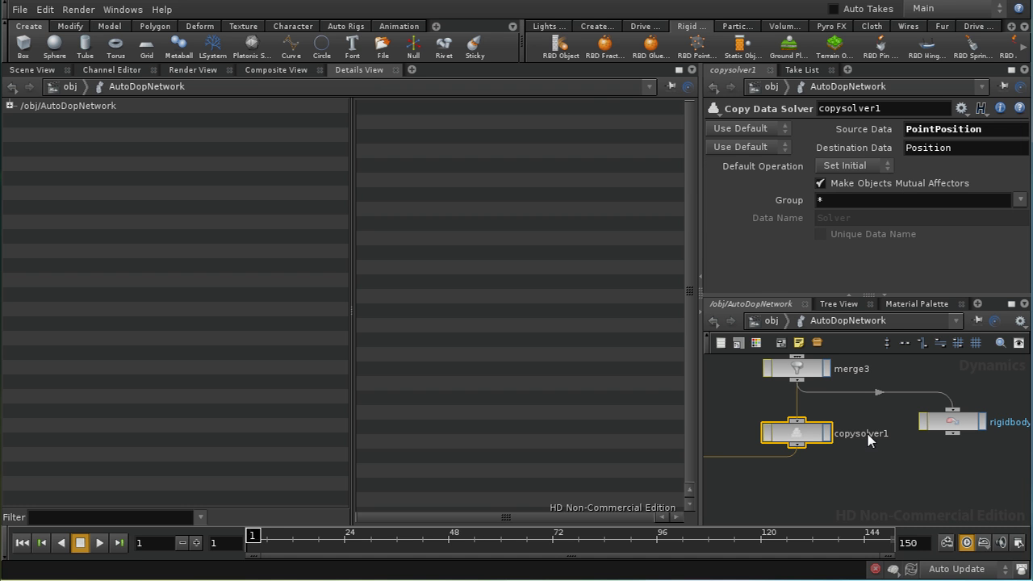
Step: Return to the Scene View and turn off the display of object names in the viewport
left_click(21, 71)
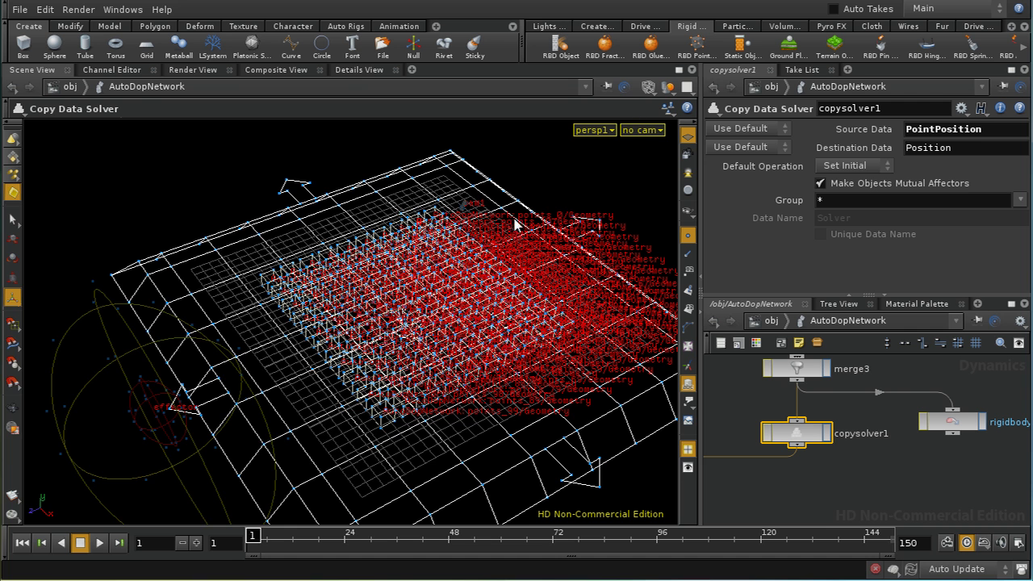
key("d")
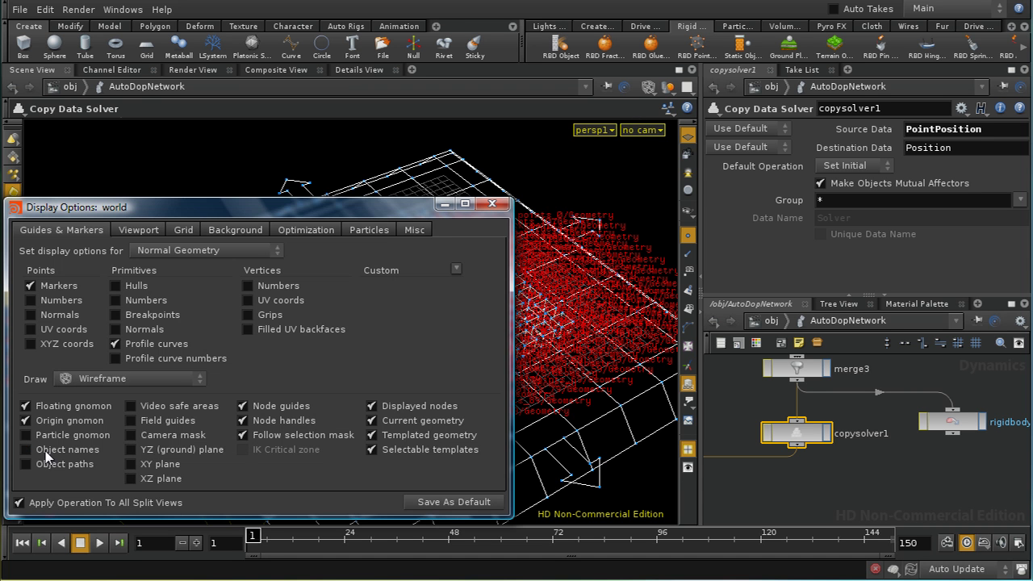
left_click(48, 450)
left_click(492, 204)
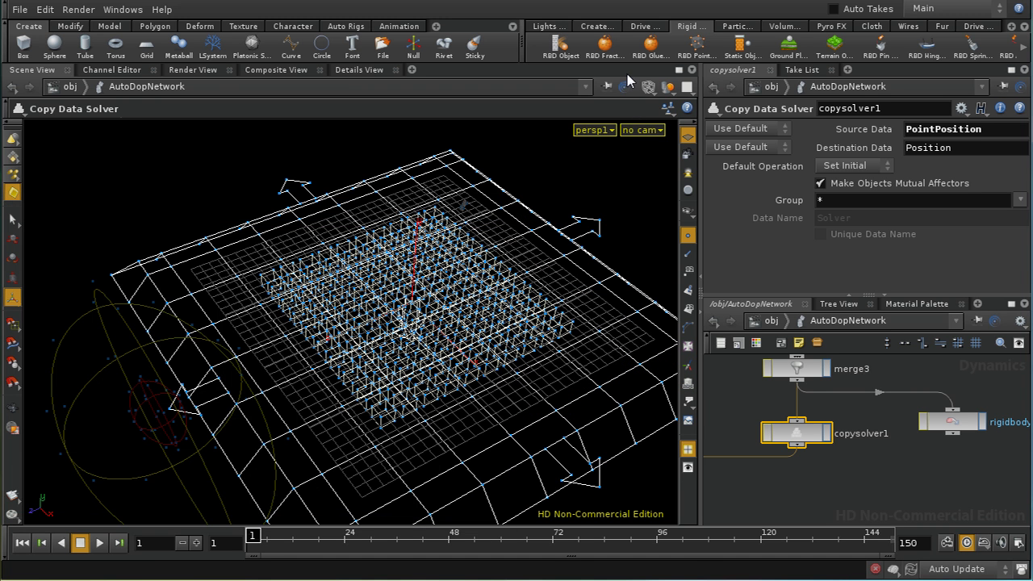
Step: Change the viewport shading to Smooth Shaded and view the cube grid from a lower angle
left_click(647, 87)
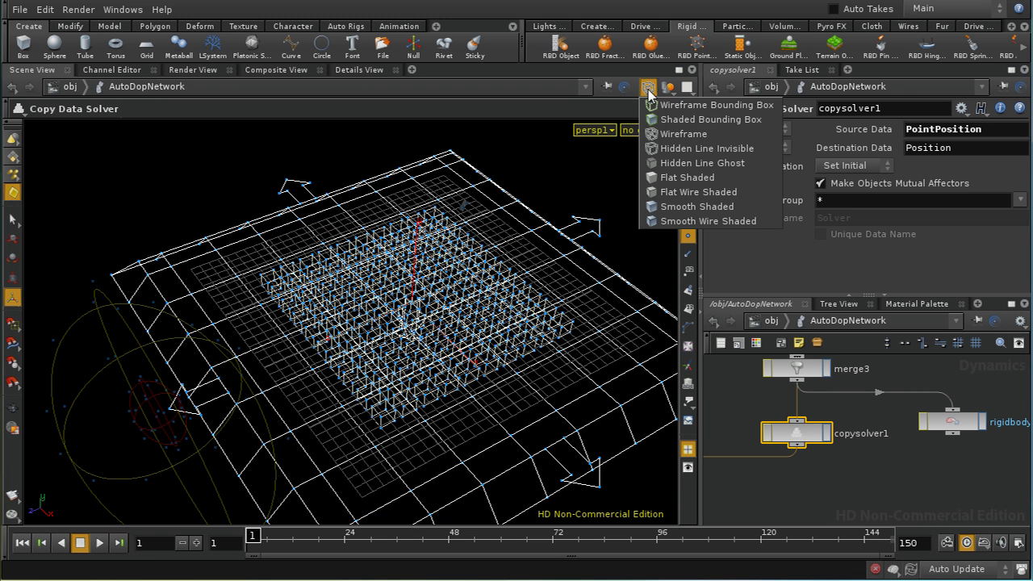
left_click(656, 206)
left_click_drag(535, 392, 194, 525)
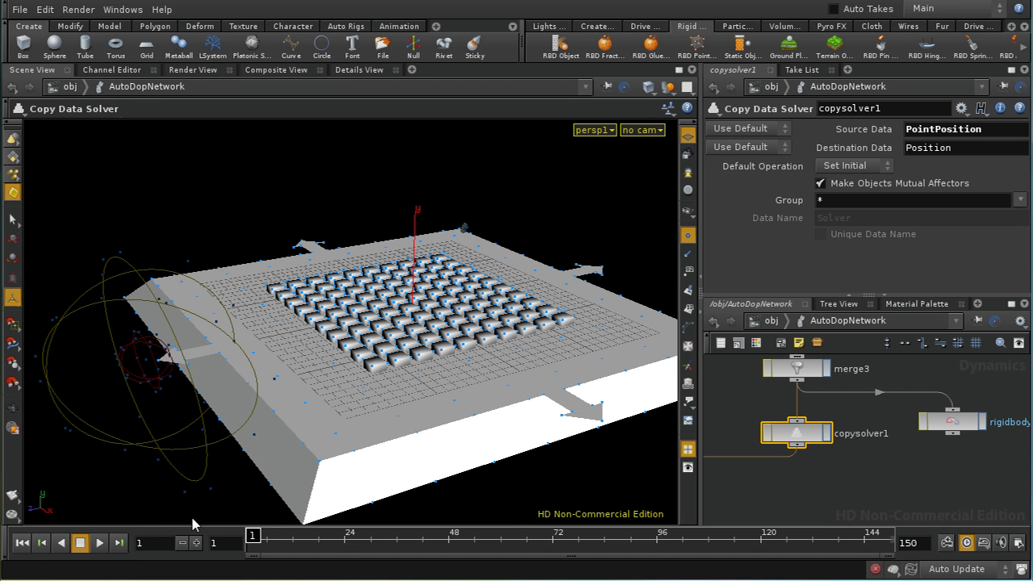
Step: Play the simulation to check whether the cubes react to the moving spherical effector, and stop playback
left_click(97, 546)
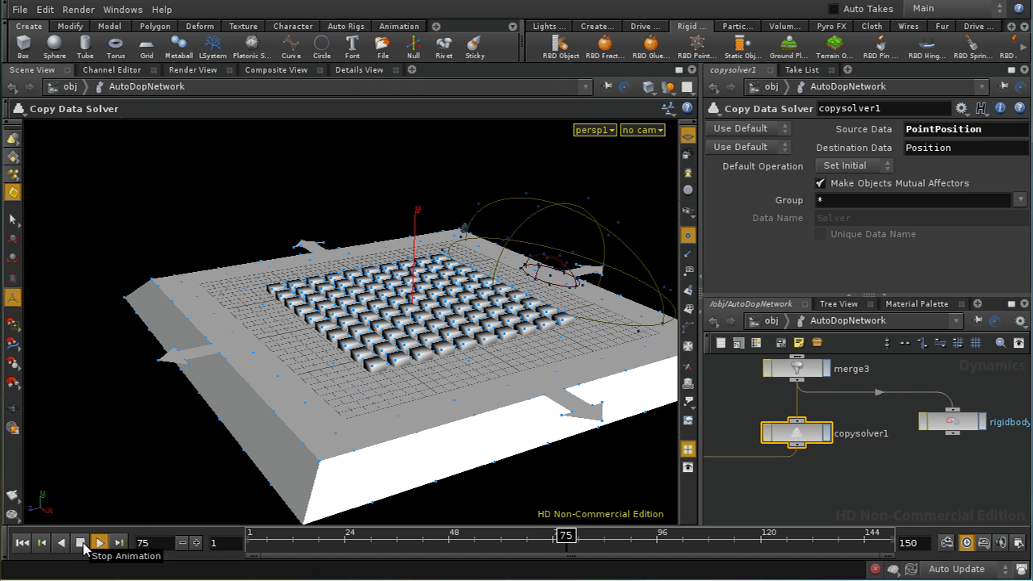
left_click(81, 543)
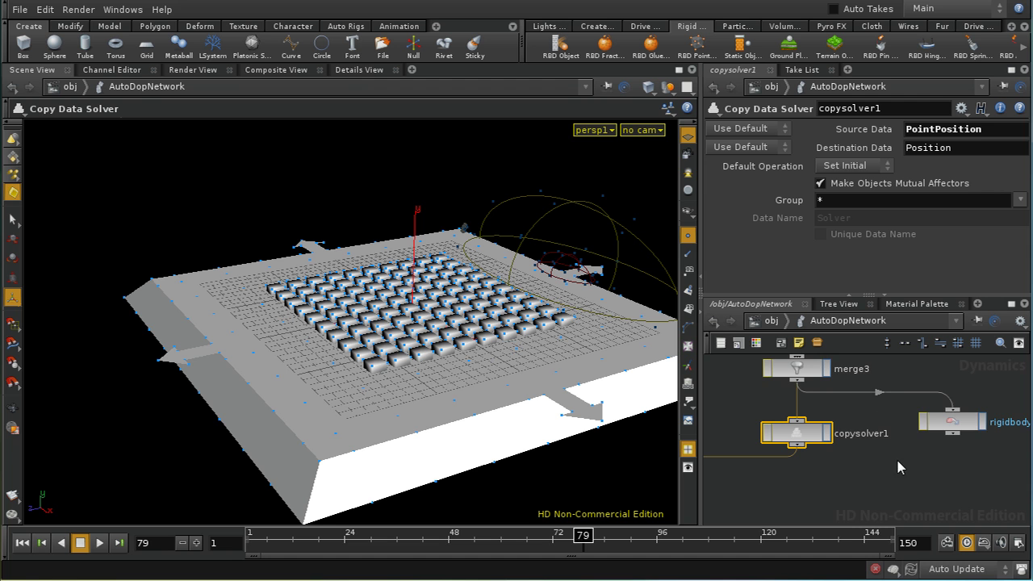
scroll(886, 476, "down", 1)
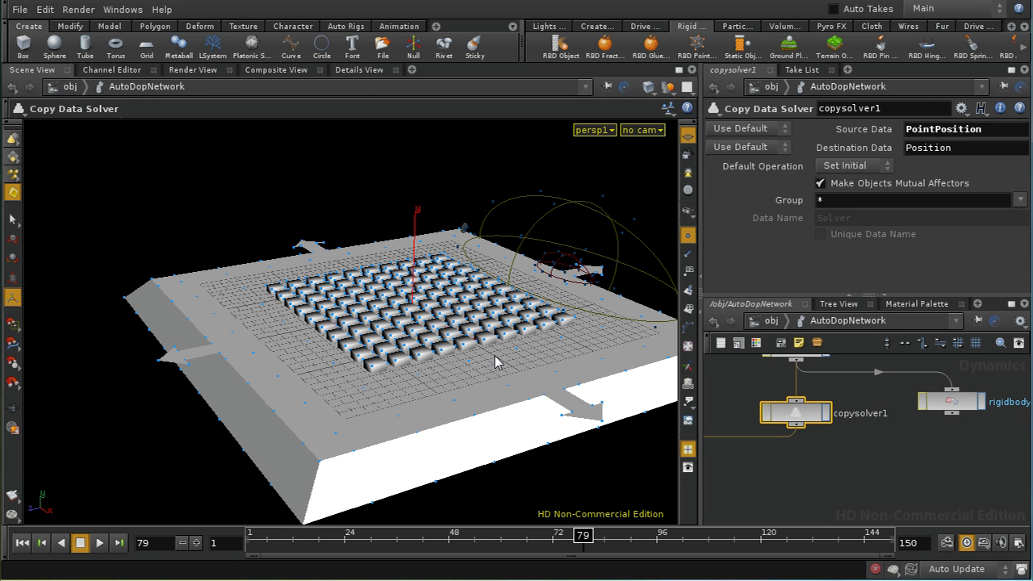
Step: Turn on Use Object Transform for the pointpos1 node and rewind to frame 1 to view the cubes from a low side angle
mouse_move(528, 425)
left_mouse_down()
mouse_move(527, 397)
mouse_move(537, 428)
left_mouse_up()
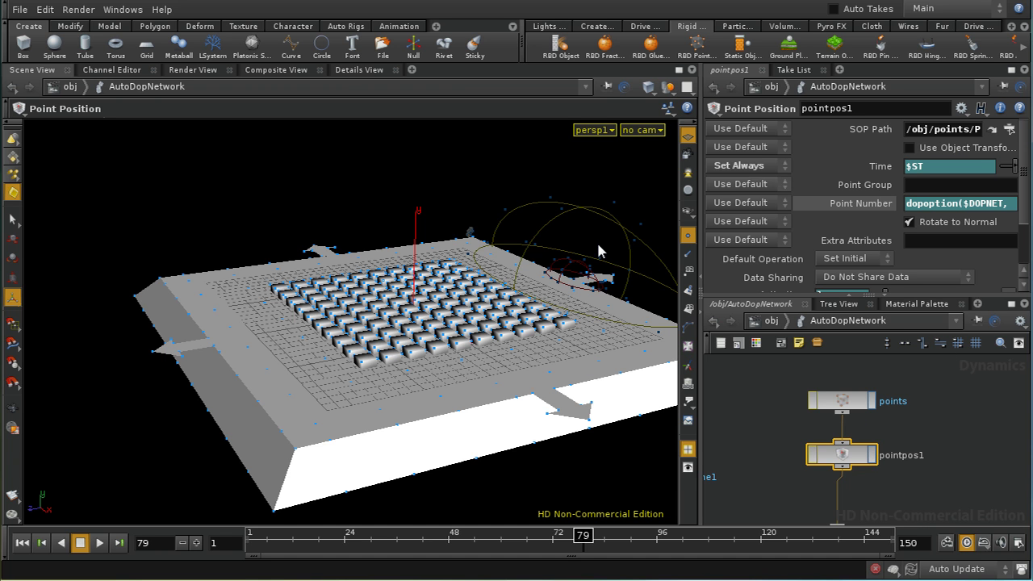
left_click(911, 148)
left_click(20, 543)
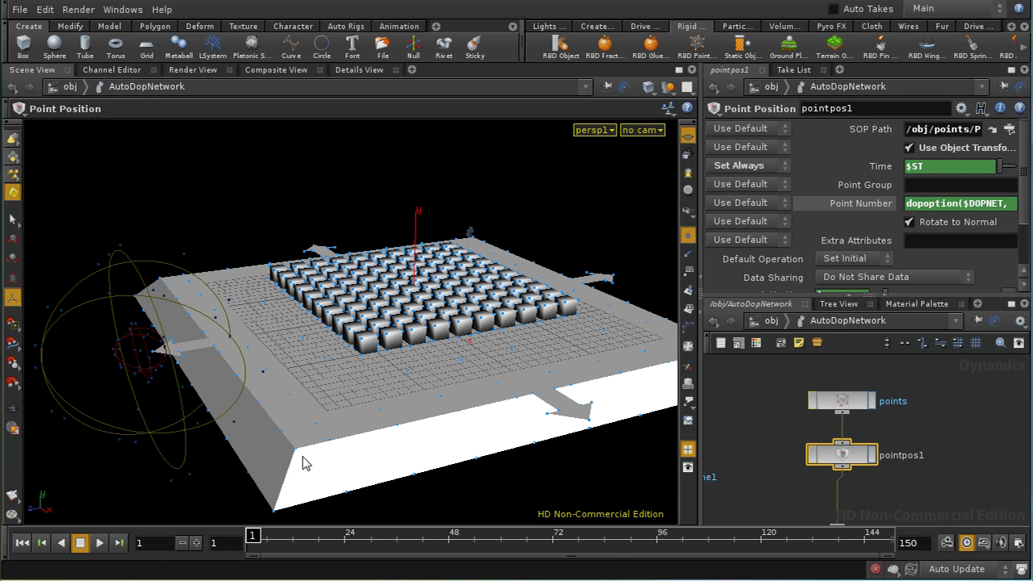
key("Escape")
left_click_drag(385, 445, 401, 414)
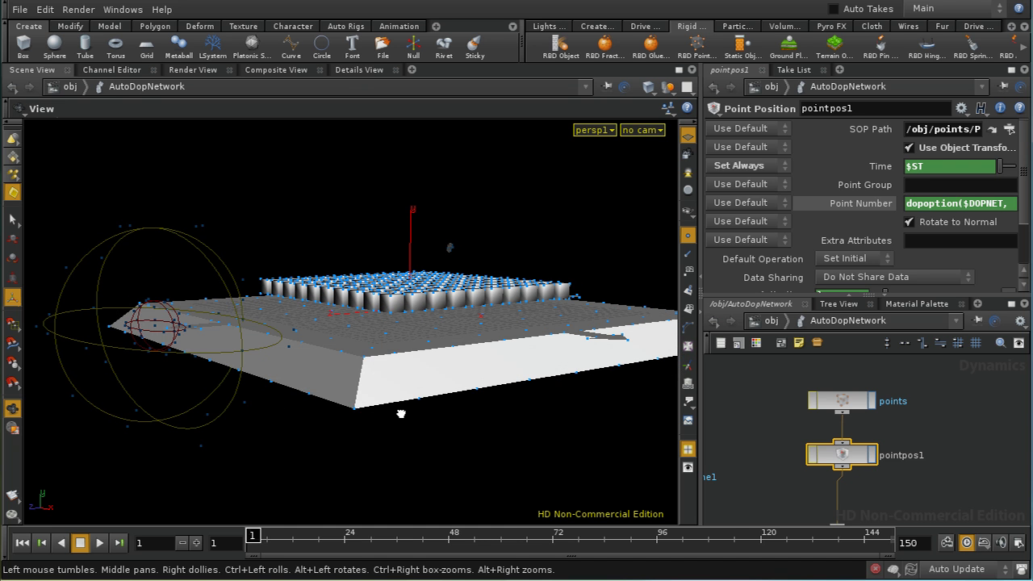
key("Return")
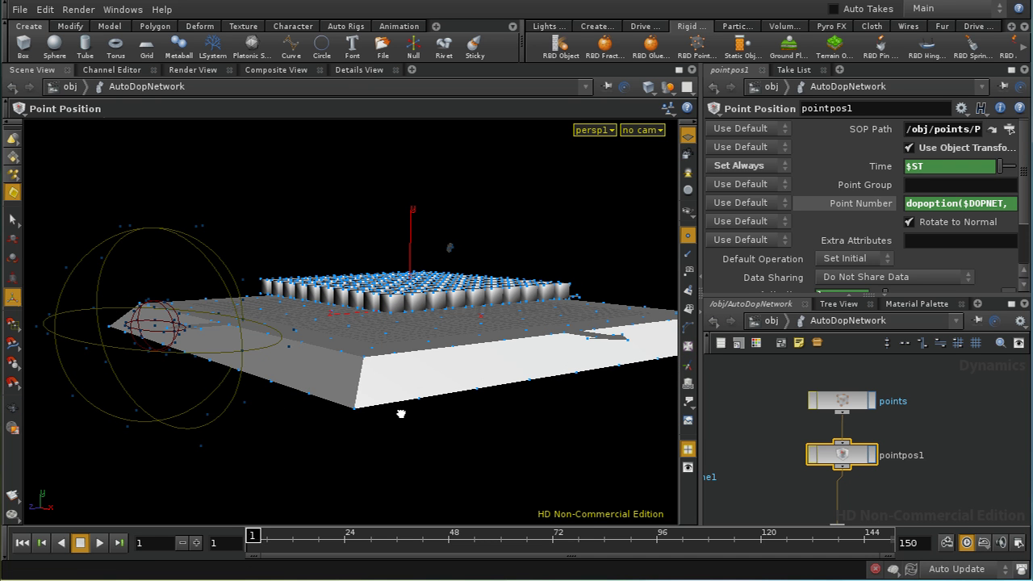
middle_click_drag(929, 443, 936, 396)
middle_click_drag(924, 436, 937, 461)
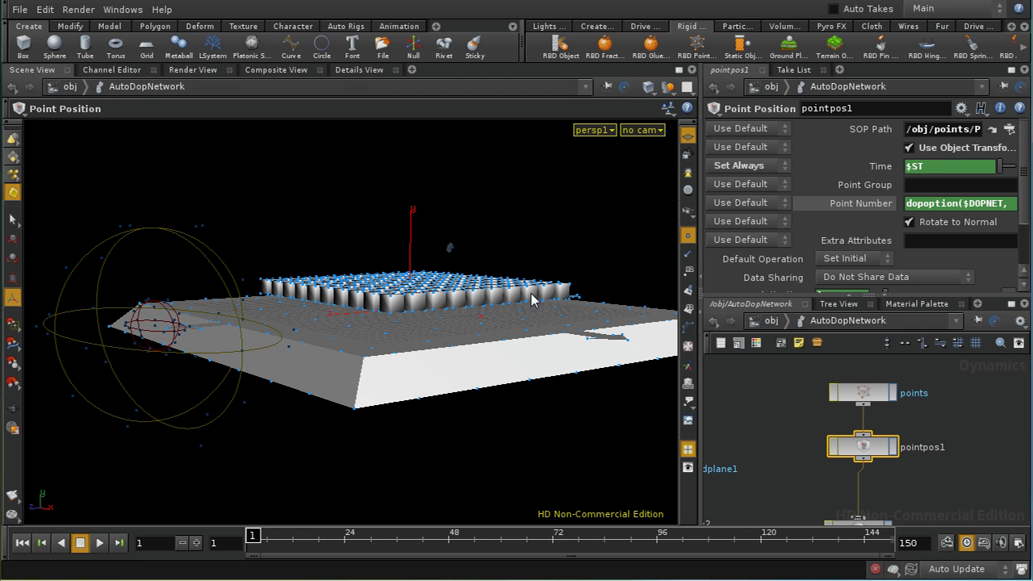
middle_click_drag(939, 480, 959, 461)
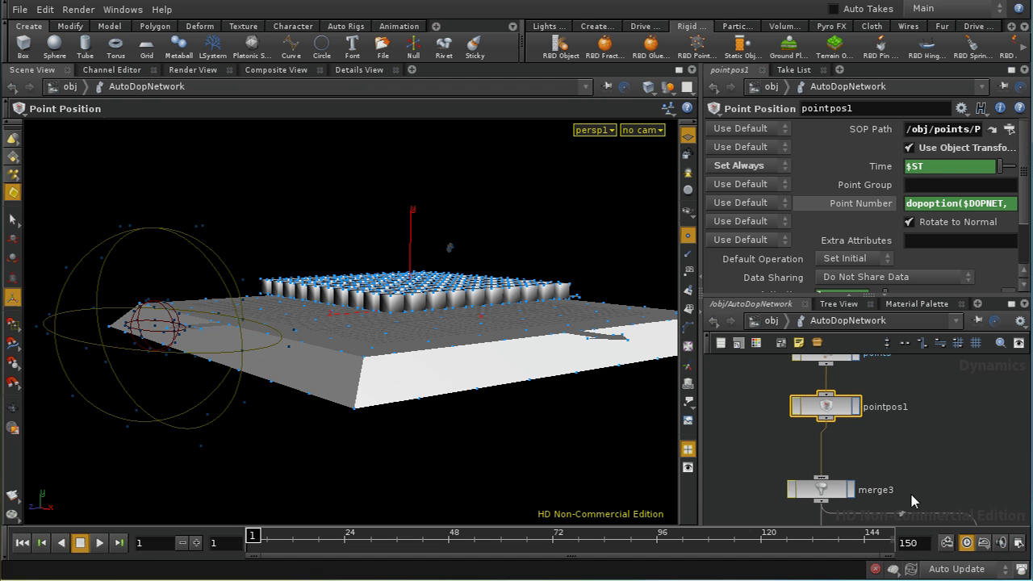
middle_click_drag(910, 491, 922, 468)
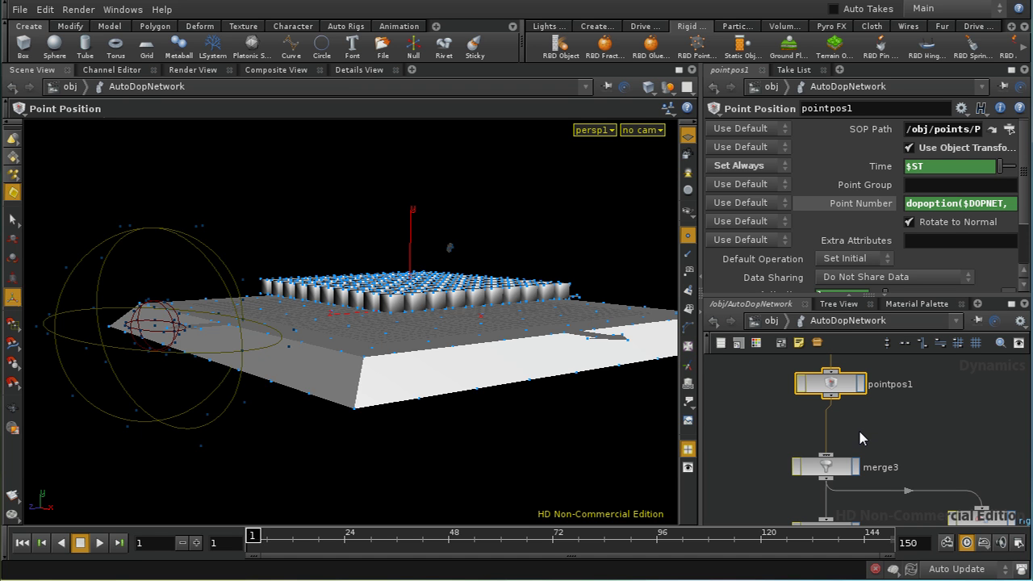
middle_click_drag(918, 438, 934, 464)
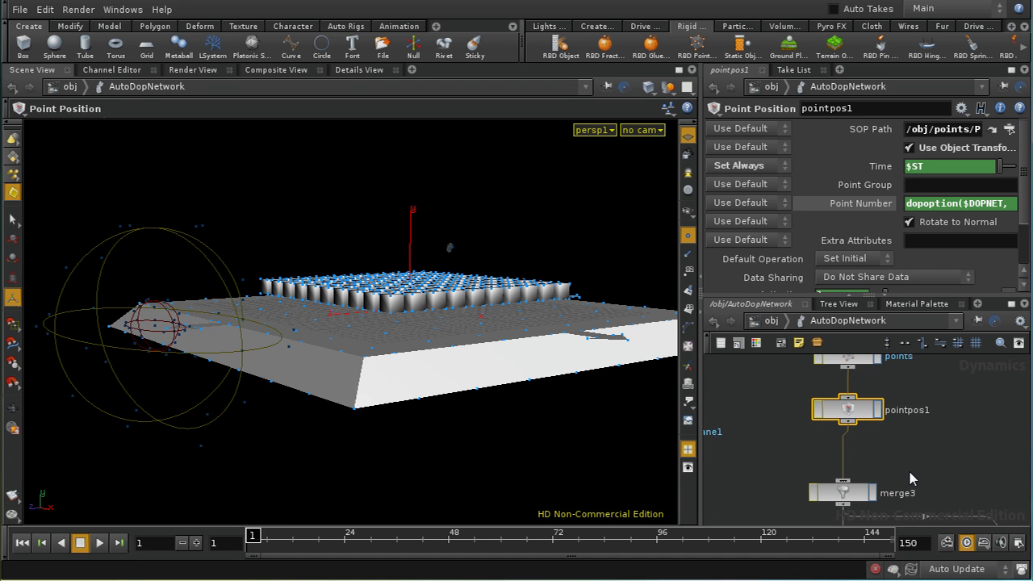
middle_click_drag(909, 478, 895, 451)
middle_click_drag(966, 476, 974, 516)
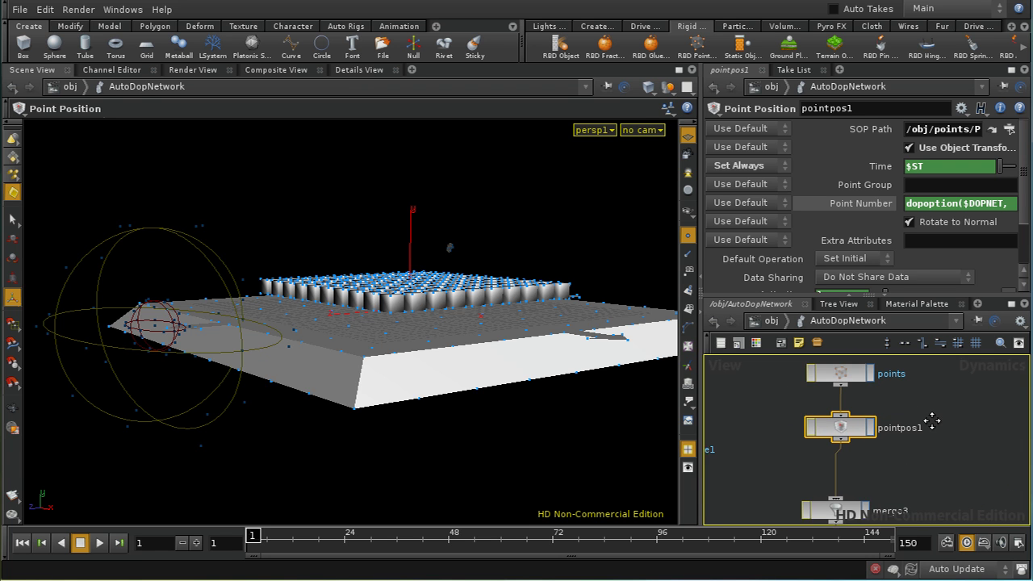
Step: Move the points and pointpos1 nodes up to make room, and insert a Modify Data node between pointpos1 and merge3
middle_click_drag(934, 422, 946, 492)
mouse_move(853, 436)
left_mouse_down()
mouse_move(860, 391)
mouse_move(858, 496)
mouse_move(862, 424)
left_mouse_up()
middle_click_drag(931, 491, 925, 465)
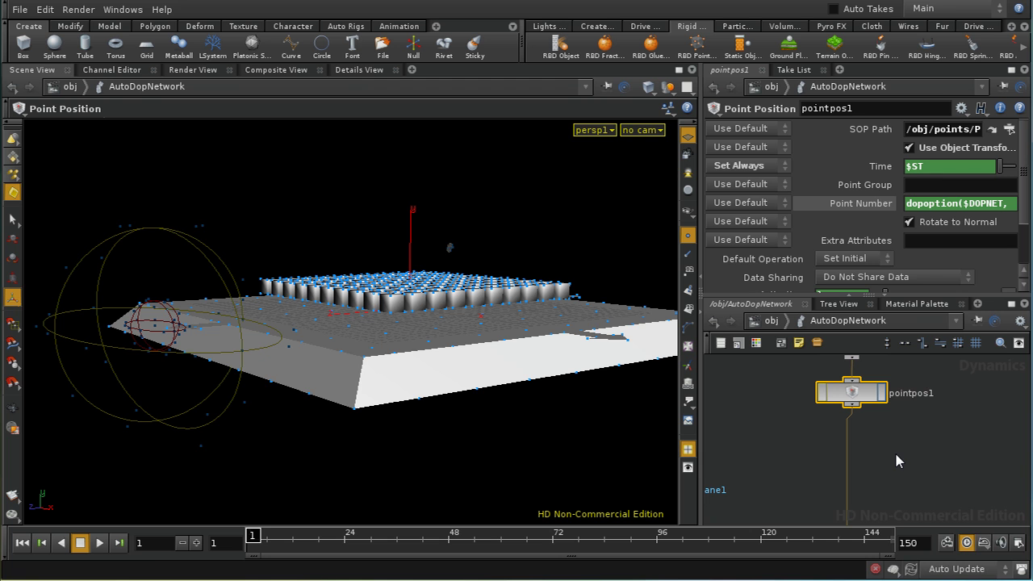
key("Tab")
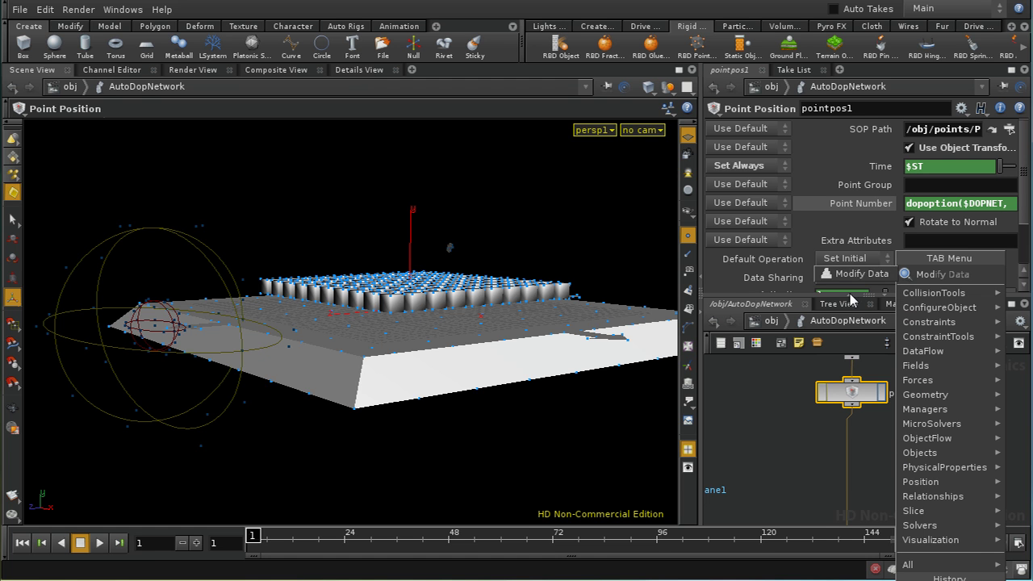
key("Return")
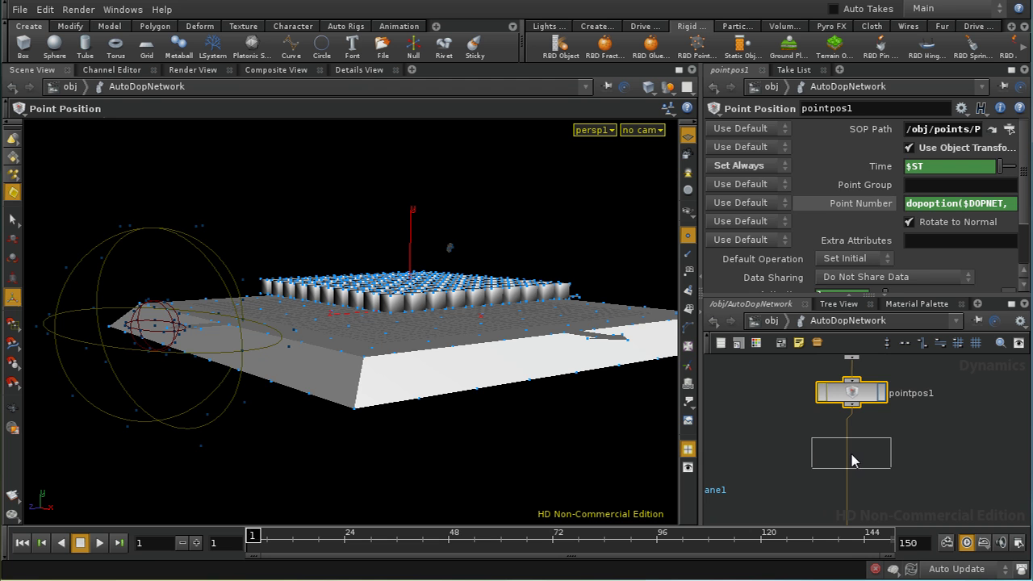
left_click(854, 460)
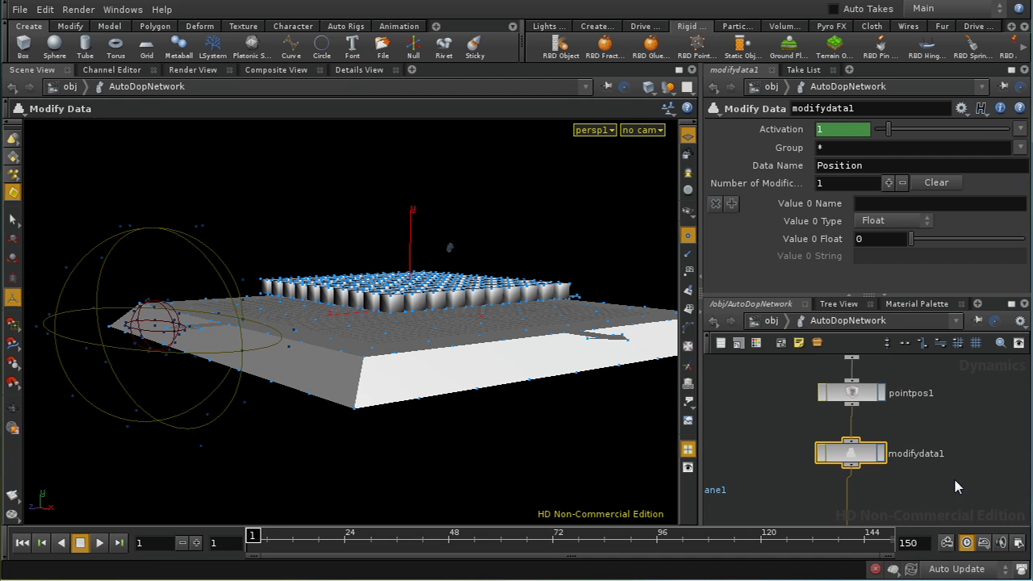
Step: Set the Modify Data node's Data Name to PointPosition and name its first value oldvel
middle_click_drag(967, 434, 959, 438)
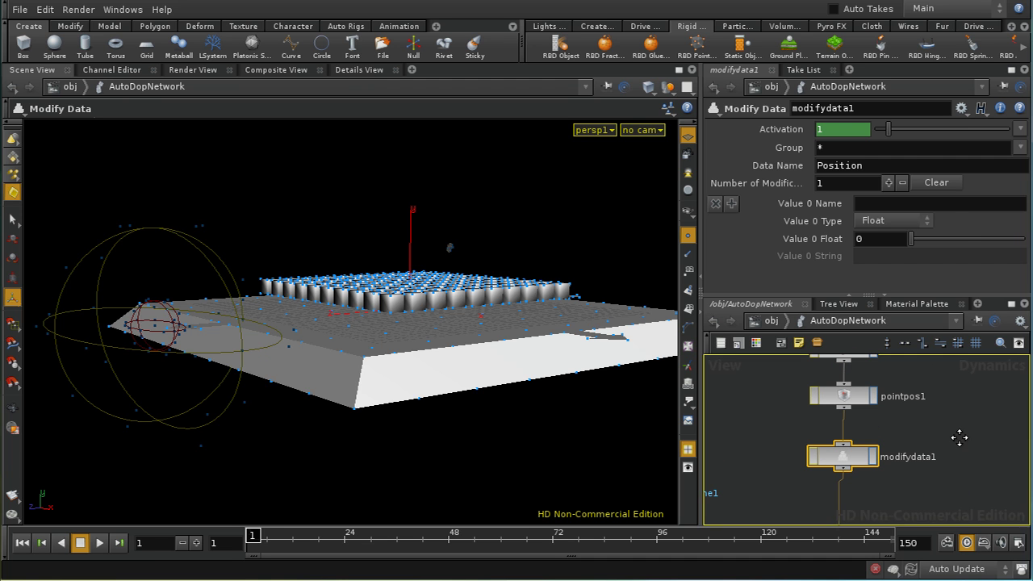
left_click(818, 169)
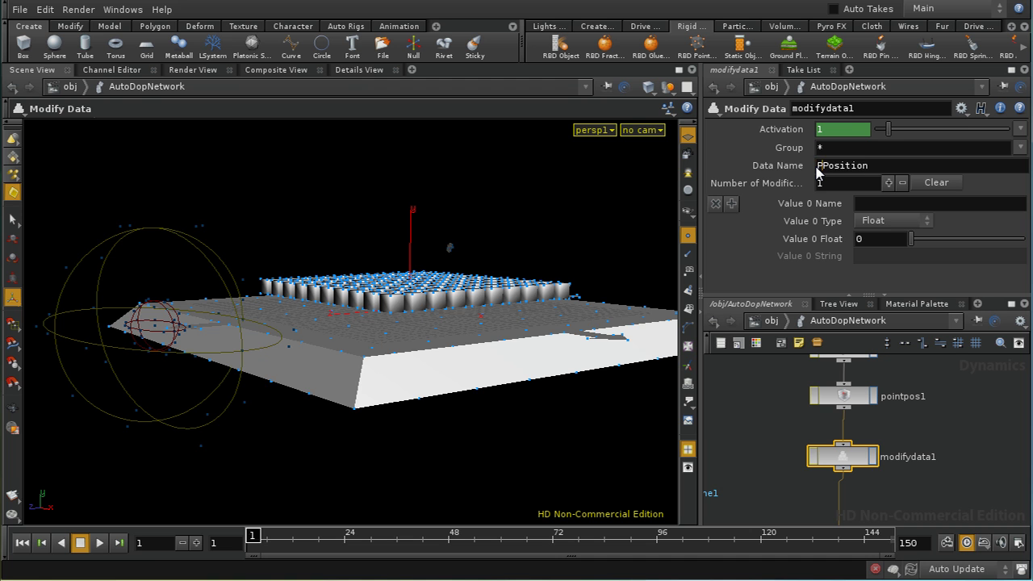
type("Point")
key("Return")
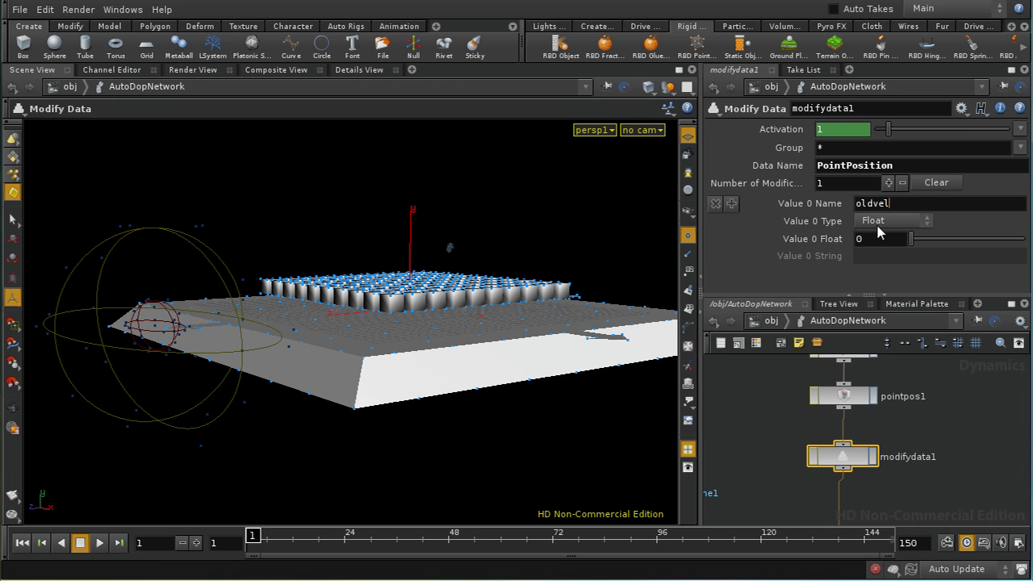
Step: Set the oldvel value's type to 3 Vector and its string value to [0, 0, 0]
left_click(879, 221)
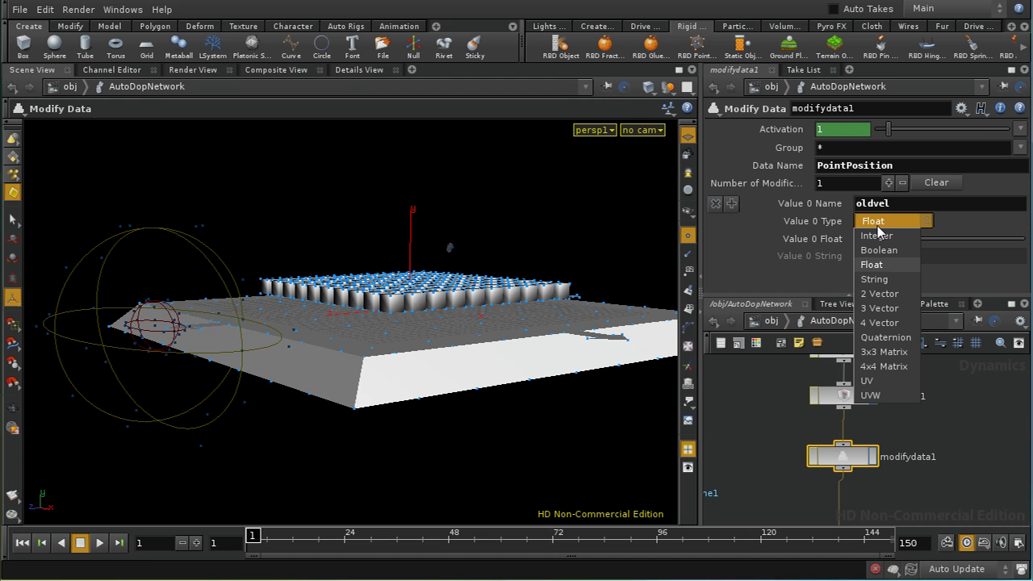
left_click(881, 308)
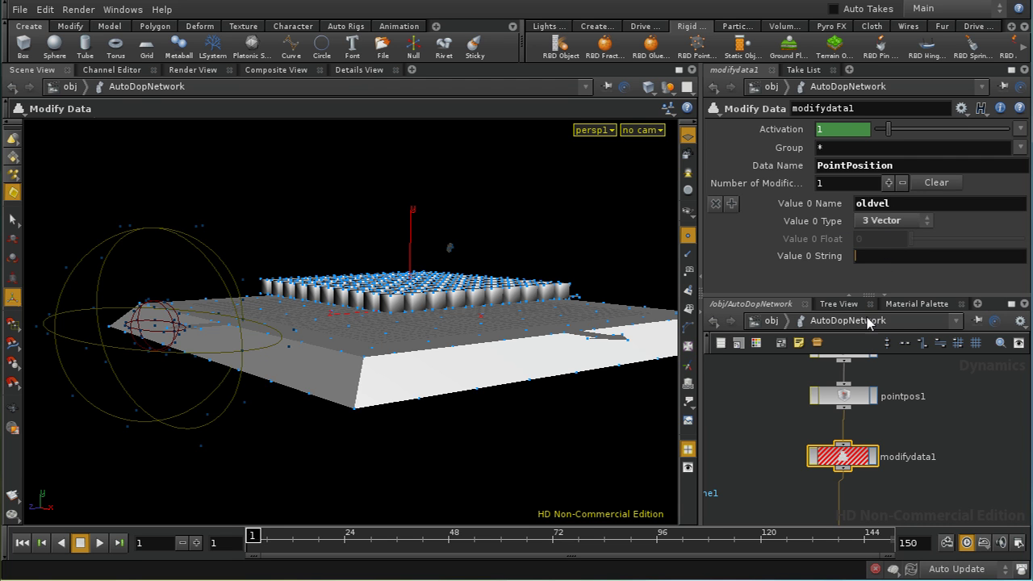
left_click(861, 224)
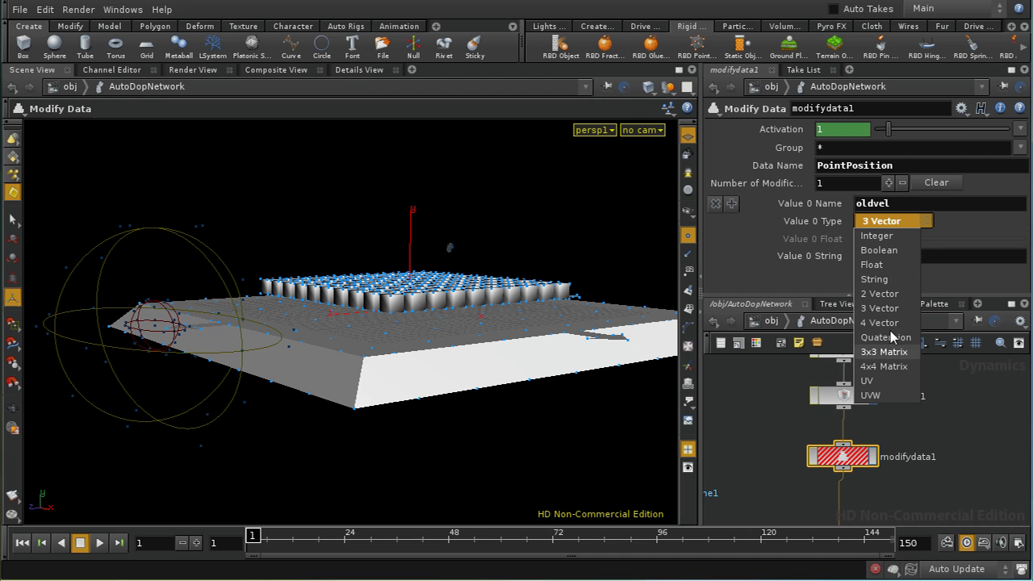
left_click(878, 226)
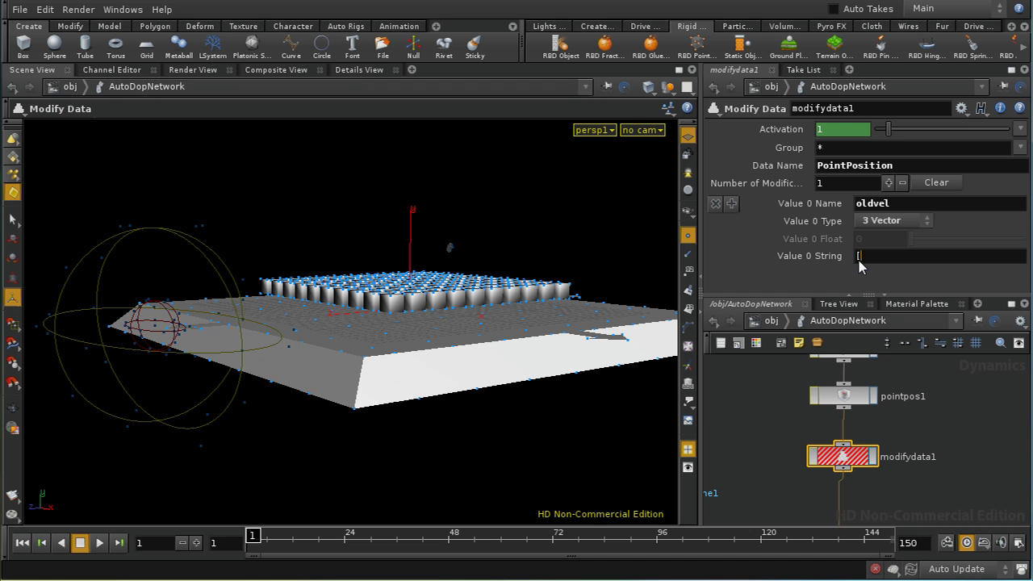
left_click(859, 259)
type("[0, 0, 0]")
key("Return")
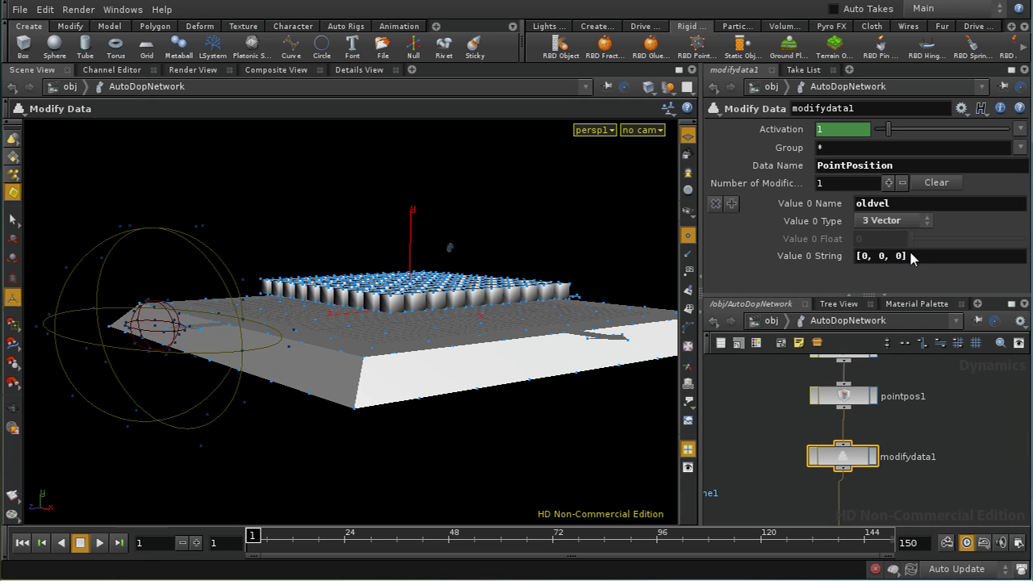
Step: Insert a second modification before oldvel on modifydata1 and name it solvetype
left_click(731, 204)
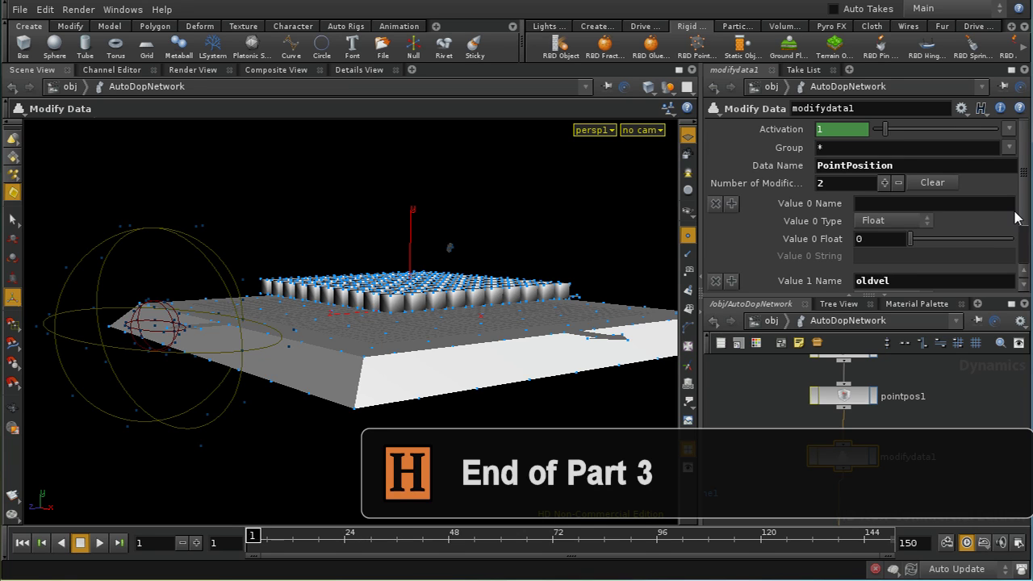
scroll(1020, 219, "down", 2)
left_click(889, 174)
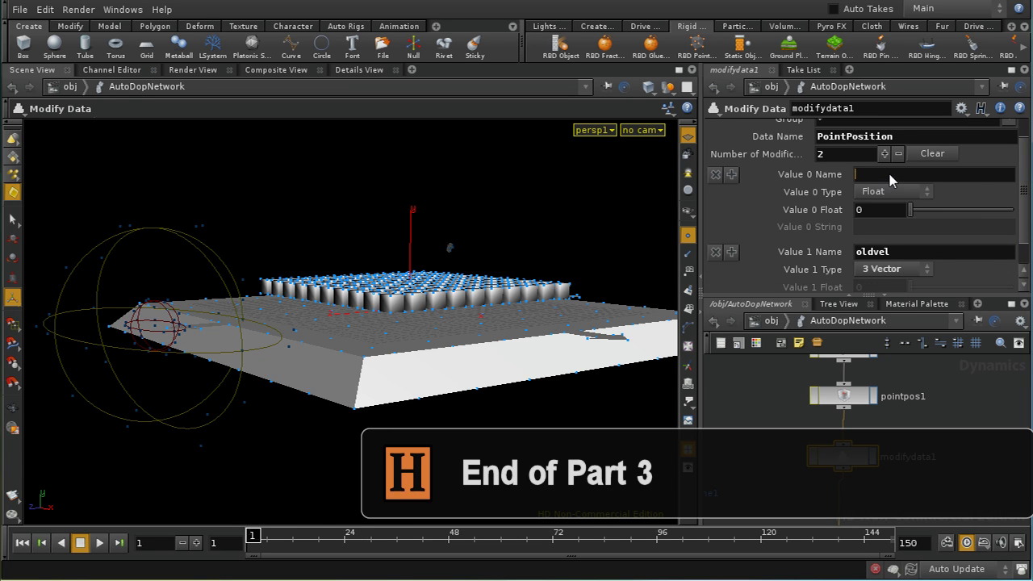
type("solvetype")
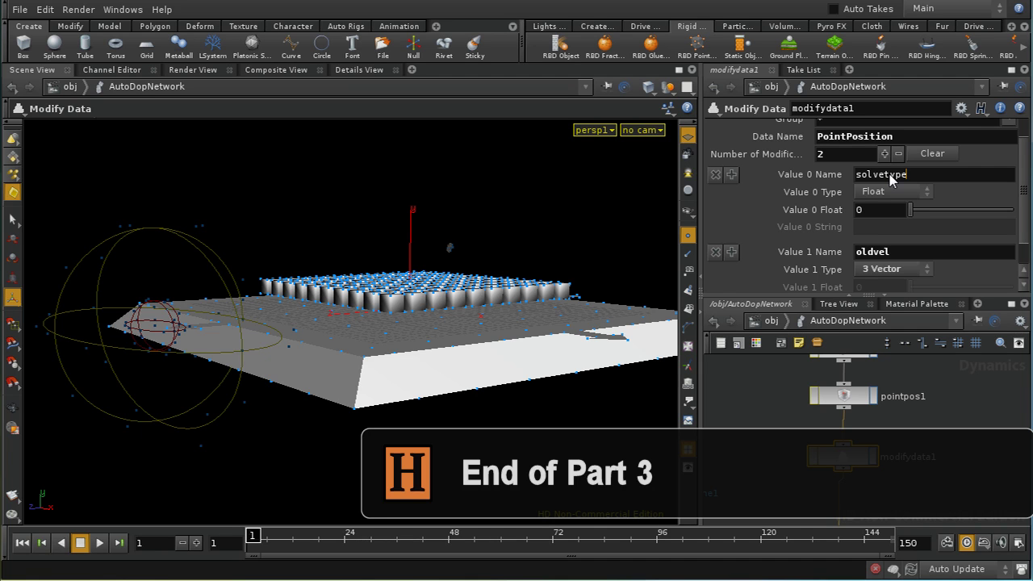